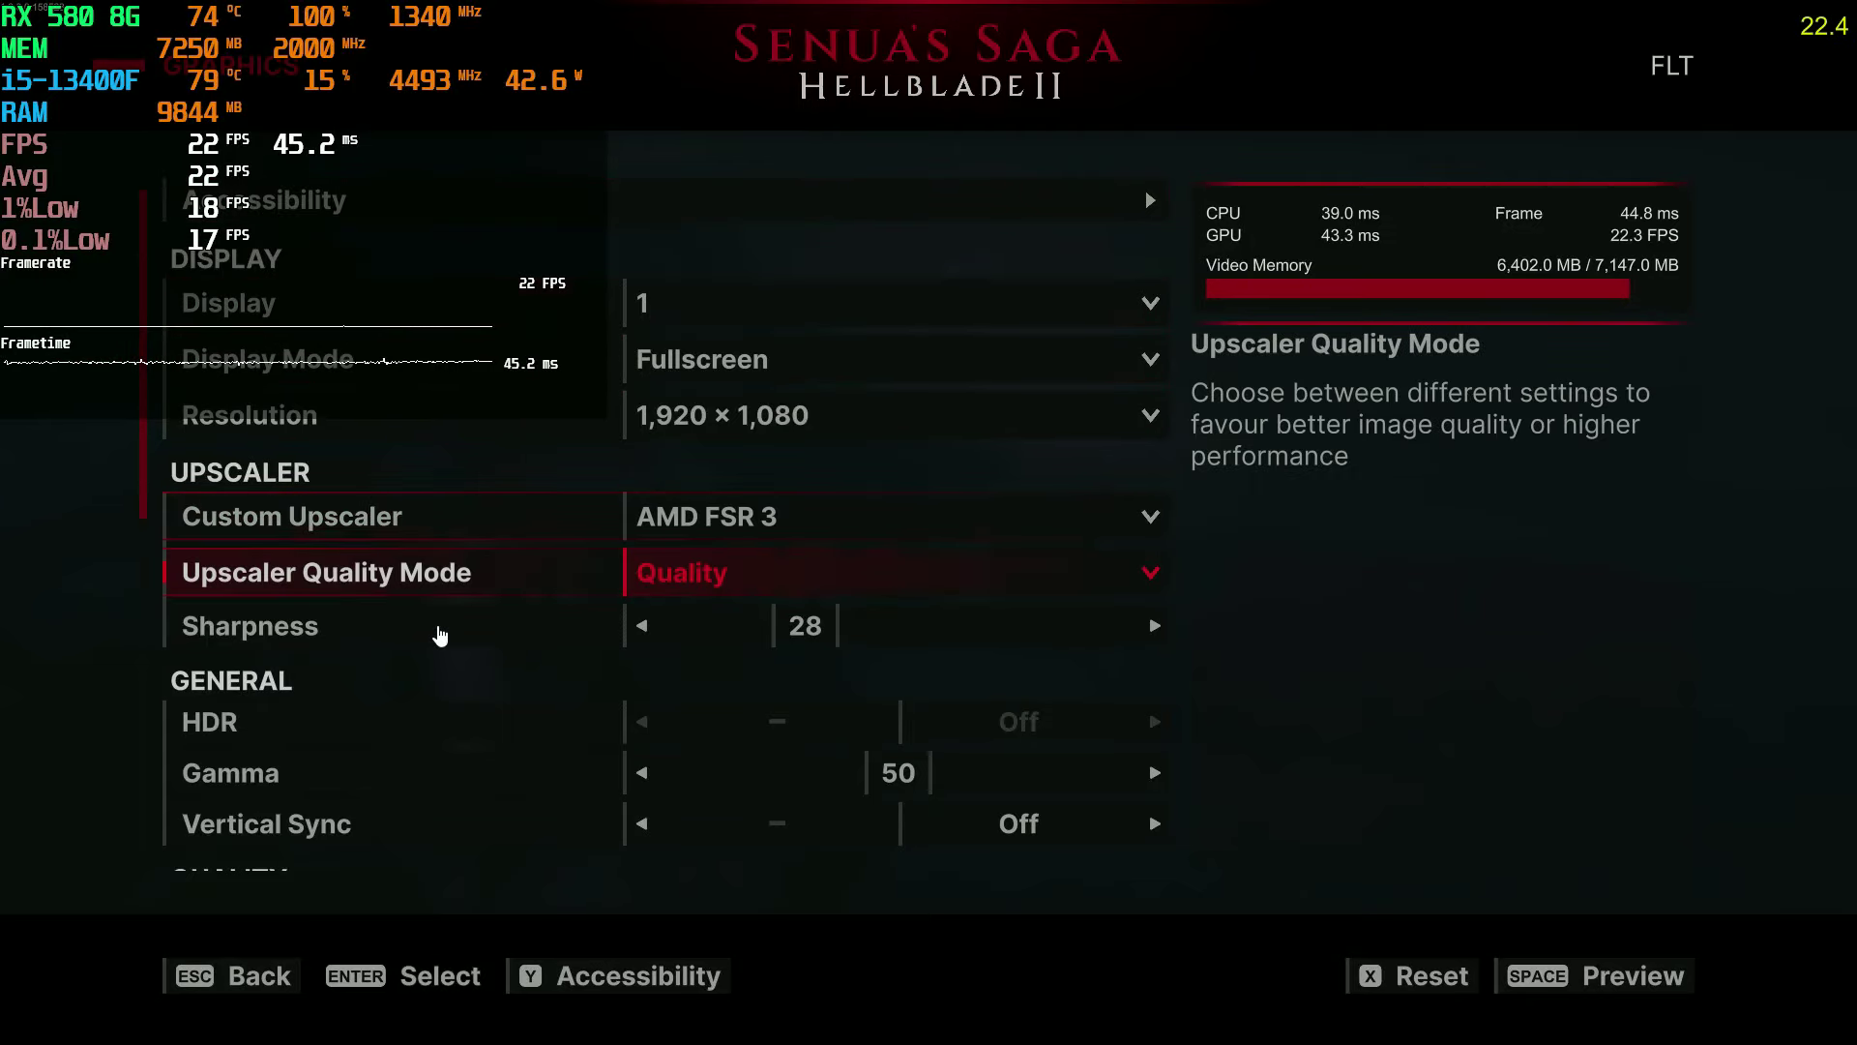
{"action": "scroll", "coordinate": [405, 716], "scroll_direction": "down", "scroll_amount": 2}
{"action": "scroll", "coordinate": [404, 716], "scroll_direction": "down", "scroll_amount": 2}
{"action": "scroll", "coordinate": [405, 716], "scroll_direction": "down", "scroll_amount": 2}
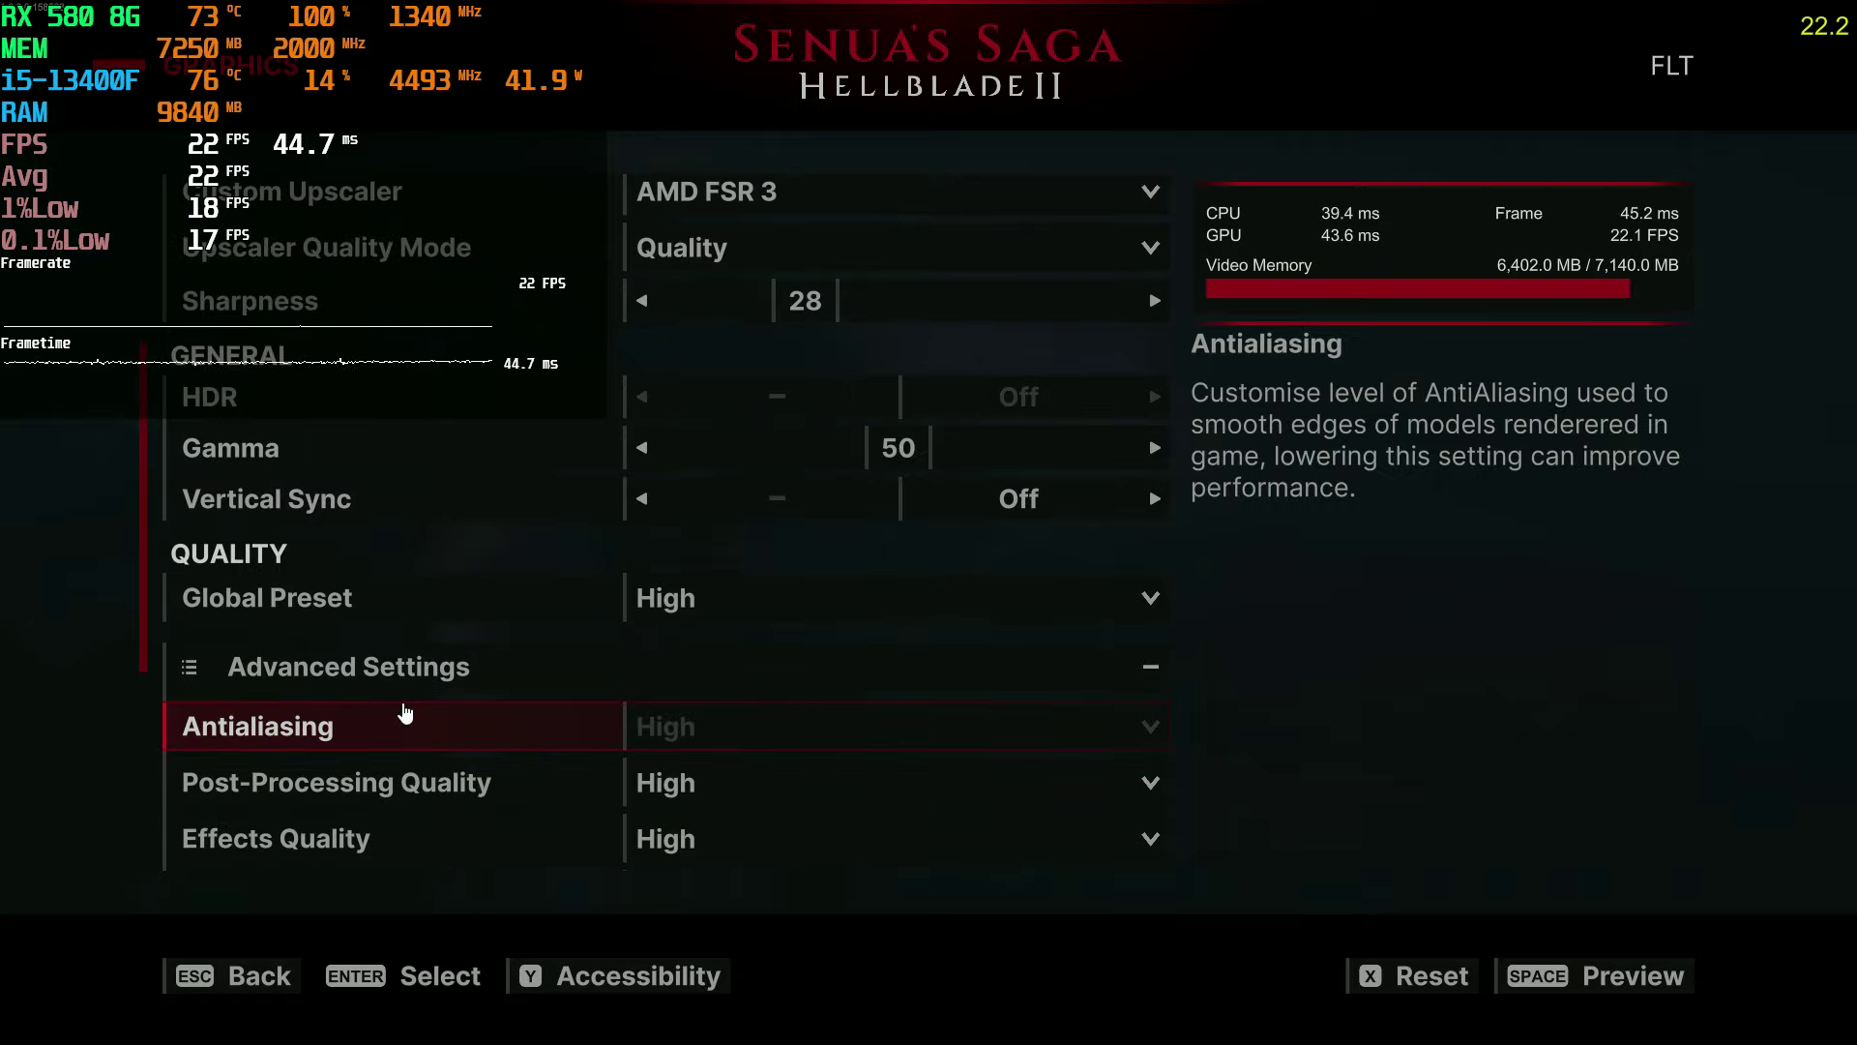
{"action": "scroll", "coordinate": [405, 716], "scroll_direction": "down", "scroll_amount": 2}
{"action": "scroll", "coordinate": [404, 712], "scroll_direction": "down", "scroll_amount": 2}
{"action": "scroll", "coordinate": [404, 711], "scroll_direction": "down", "scroll_amount": 2}
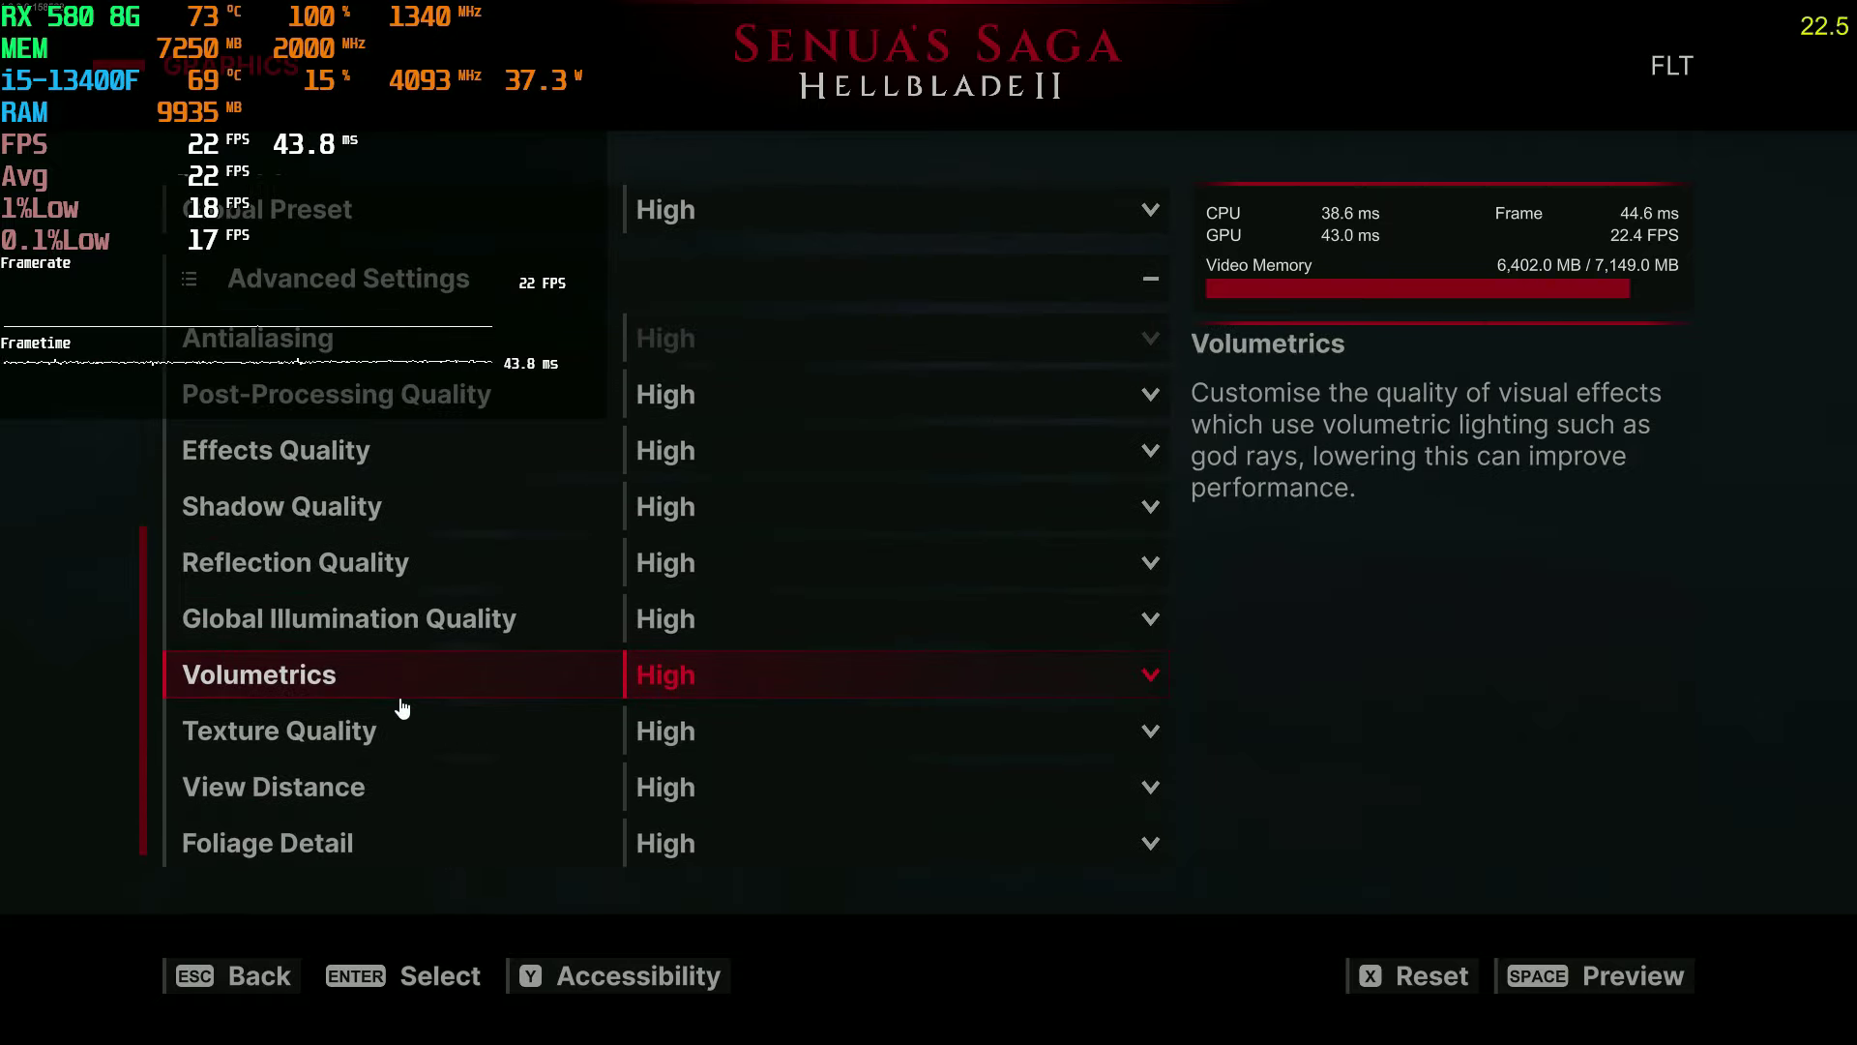
Leave the Graphics settings and pause menu to play the cutscene on the High preset.
{"action": "key", "text": "Escape"}
{"action": "key", "text": "Escape"}
{"action": "key", "text": "Escape"}
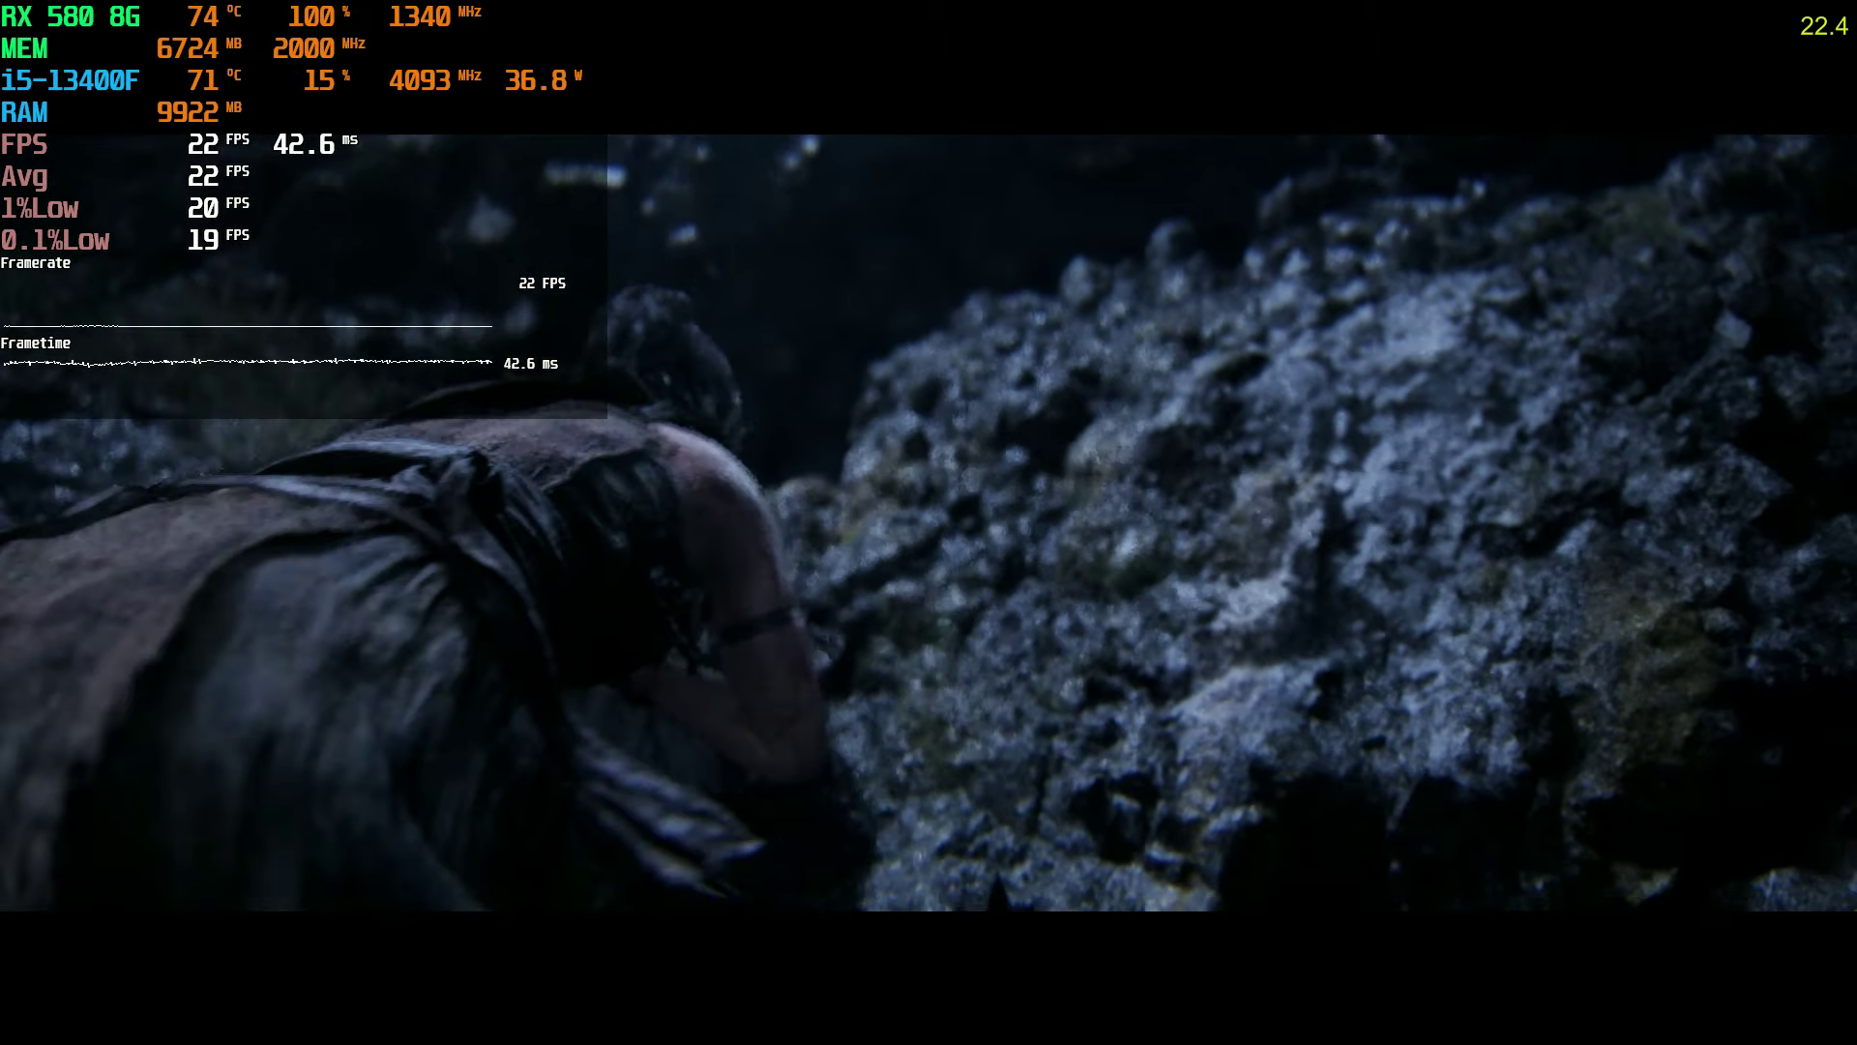
Confirm the Global Preset reads Medium in Graphics settings, then resume gameplay.
{"action": "key", "text": "Escape"}
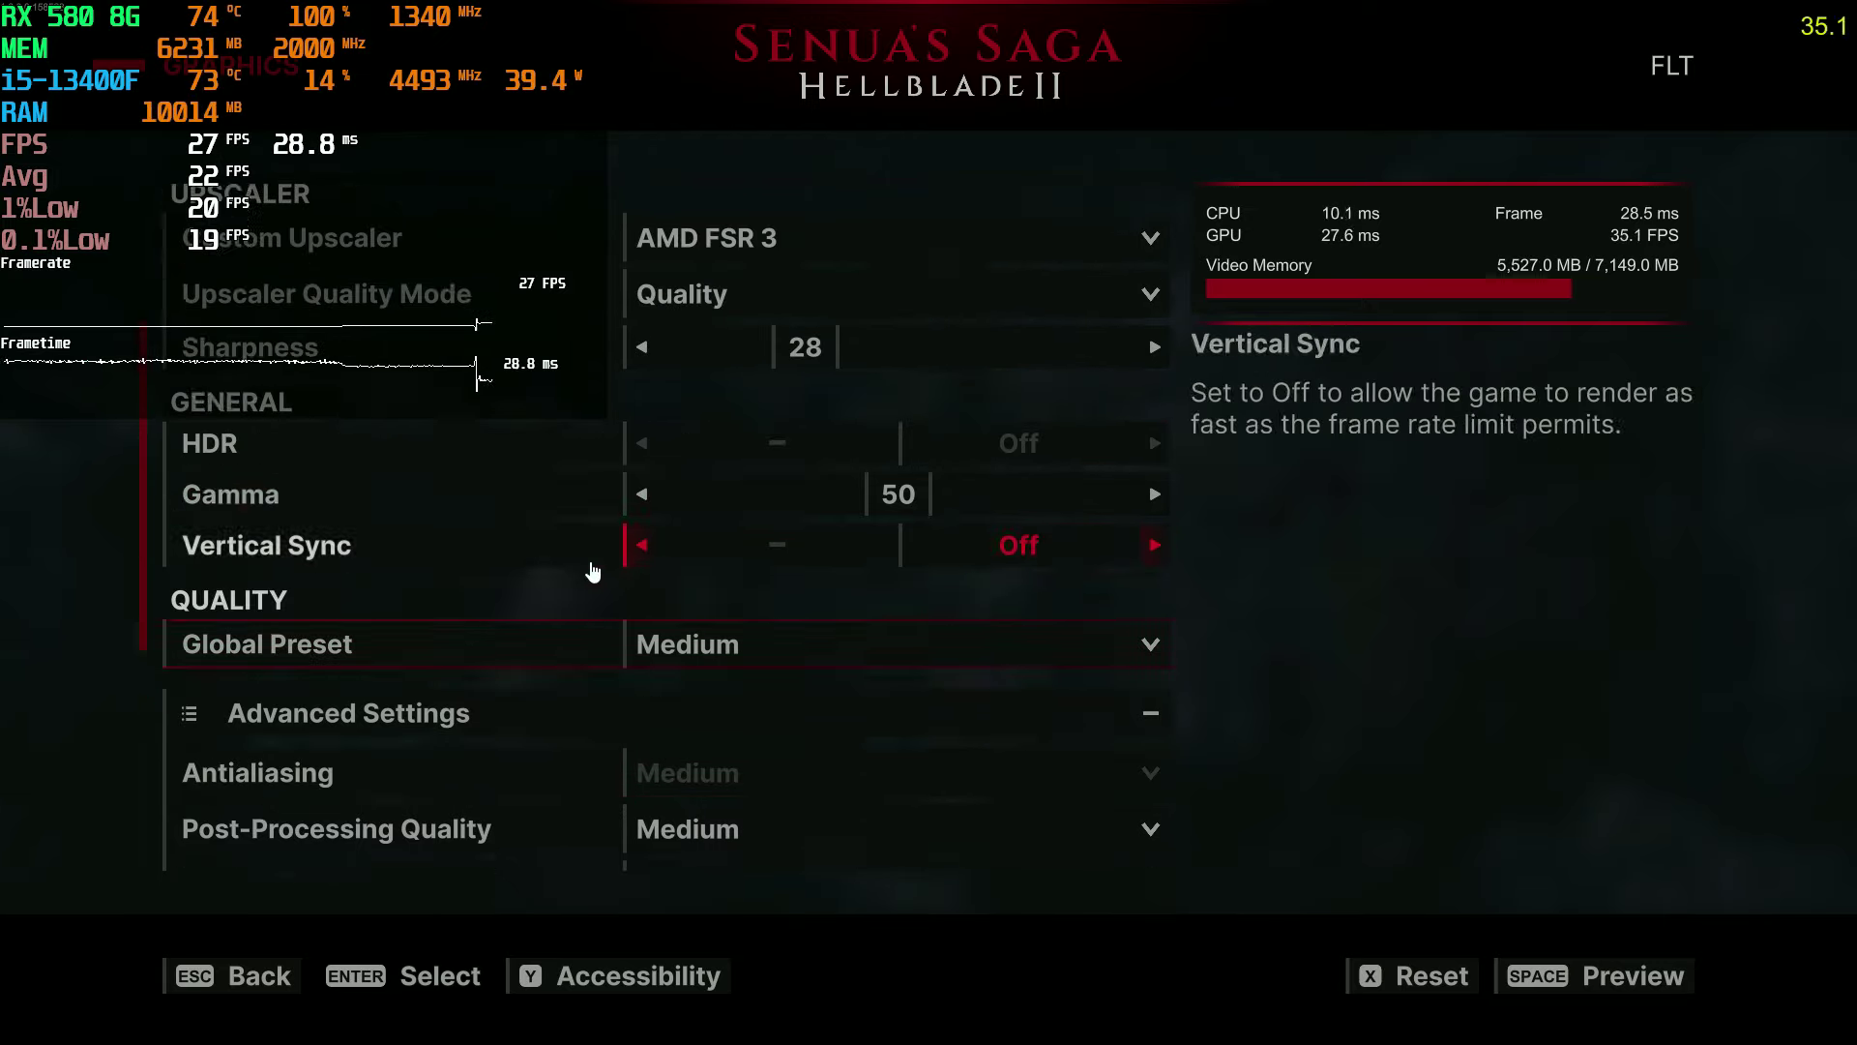
{"action": "scroll", "coordinate": [592, 571], "scroll_direction": "up", "scroll_amount": 3}
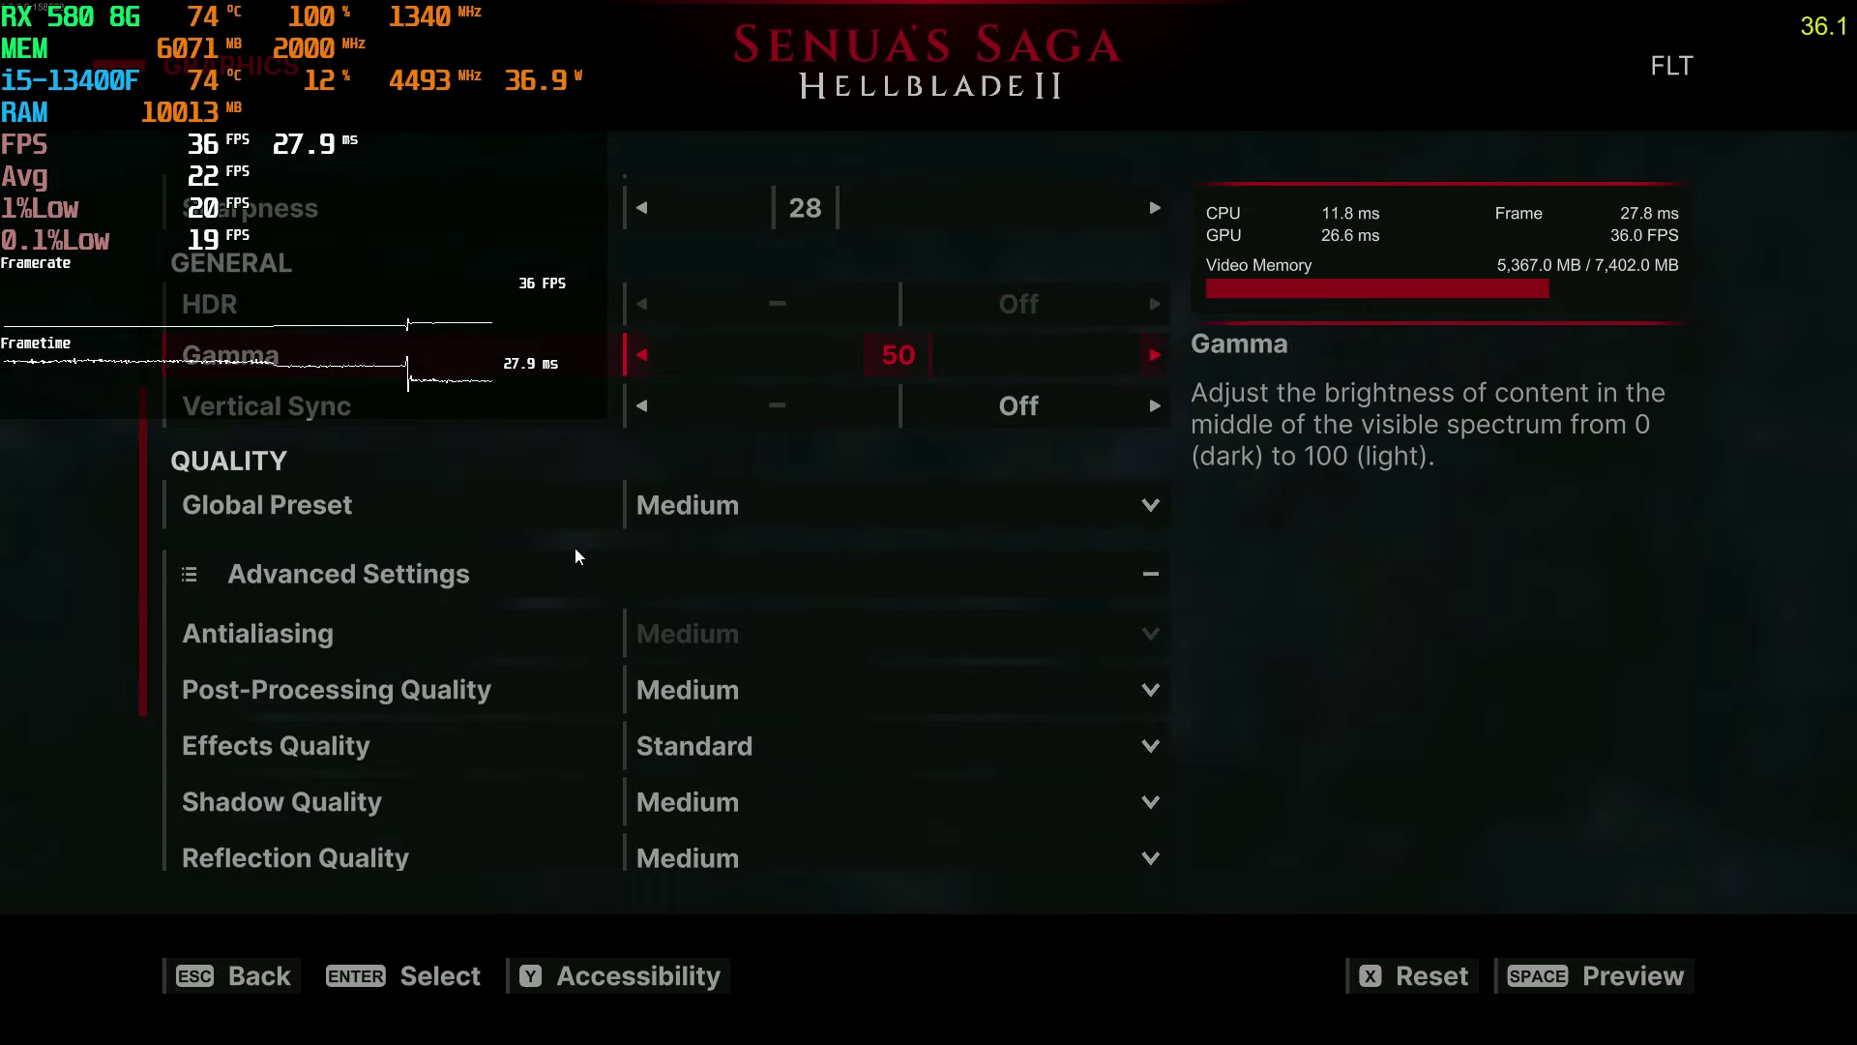
{"action": "key", "text": "Escape"}
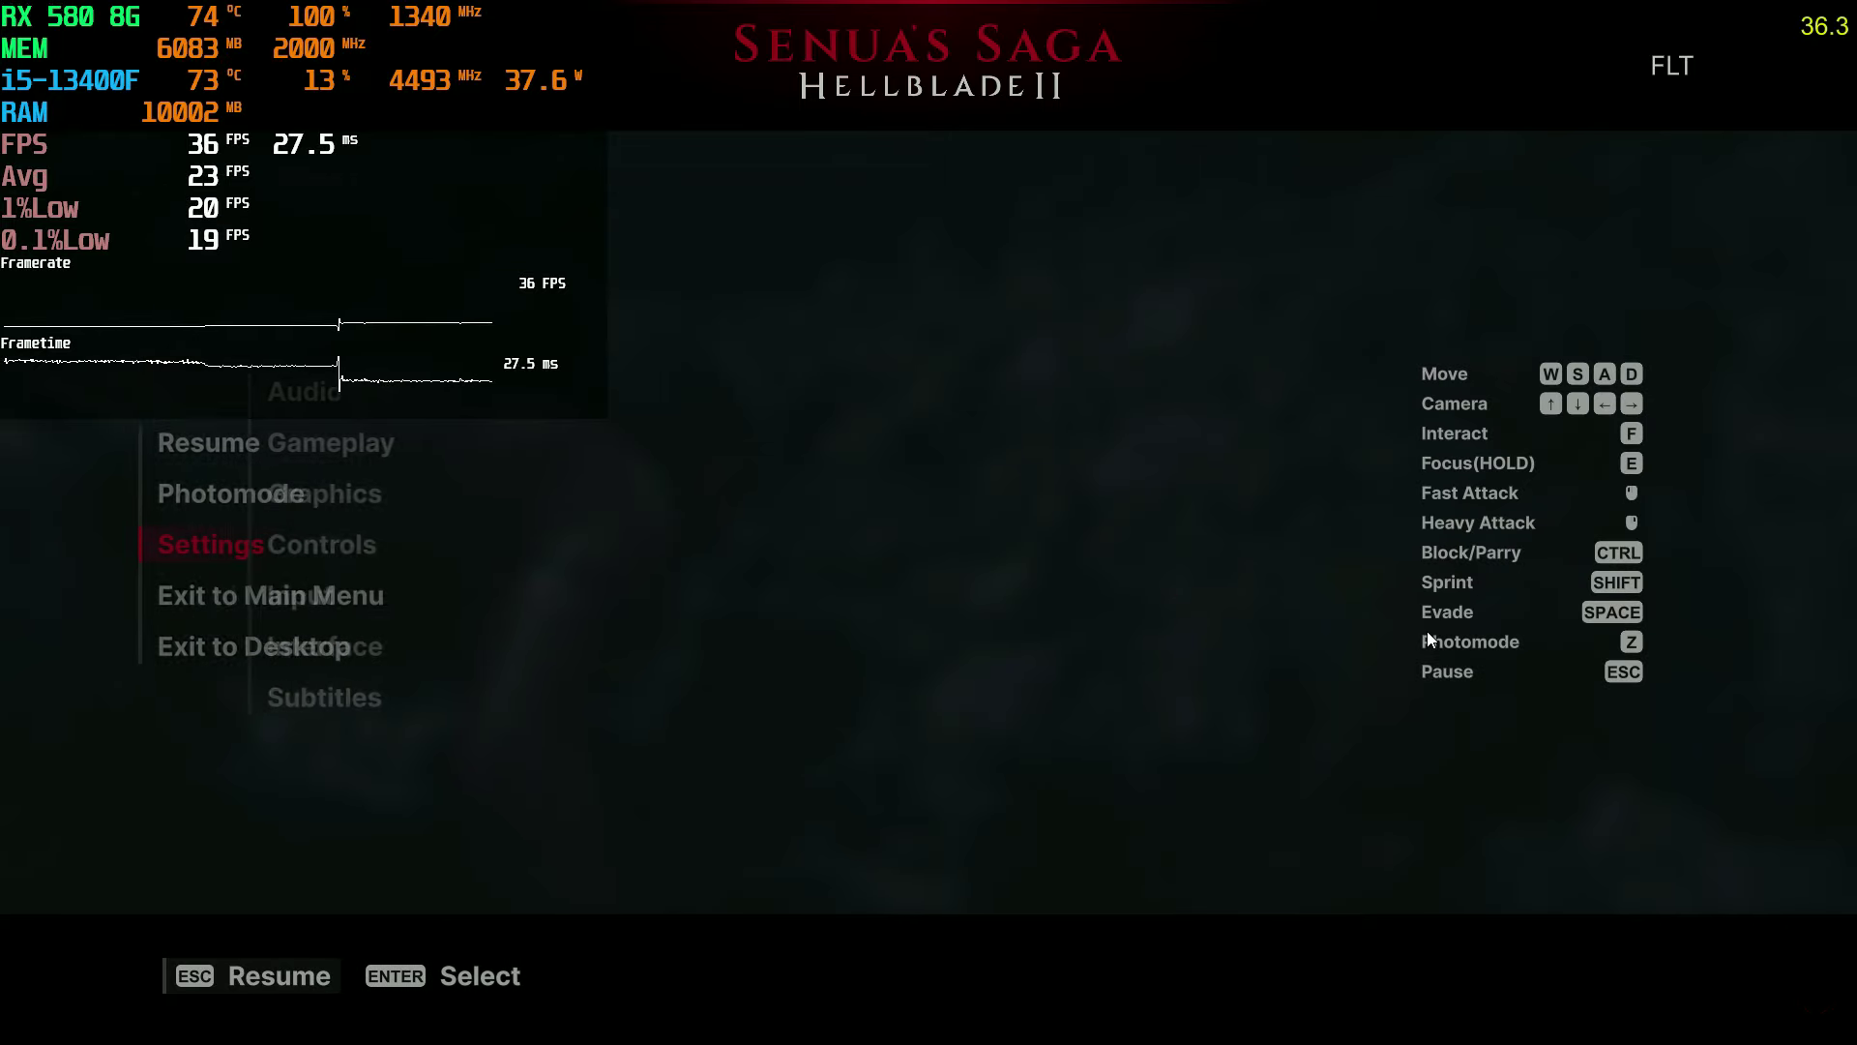
{"action": "key", "text": "Escape"}
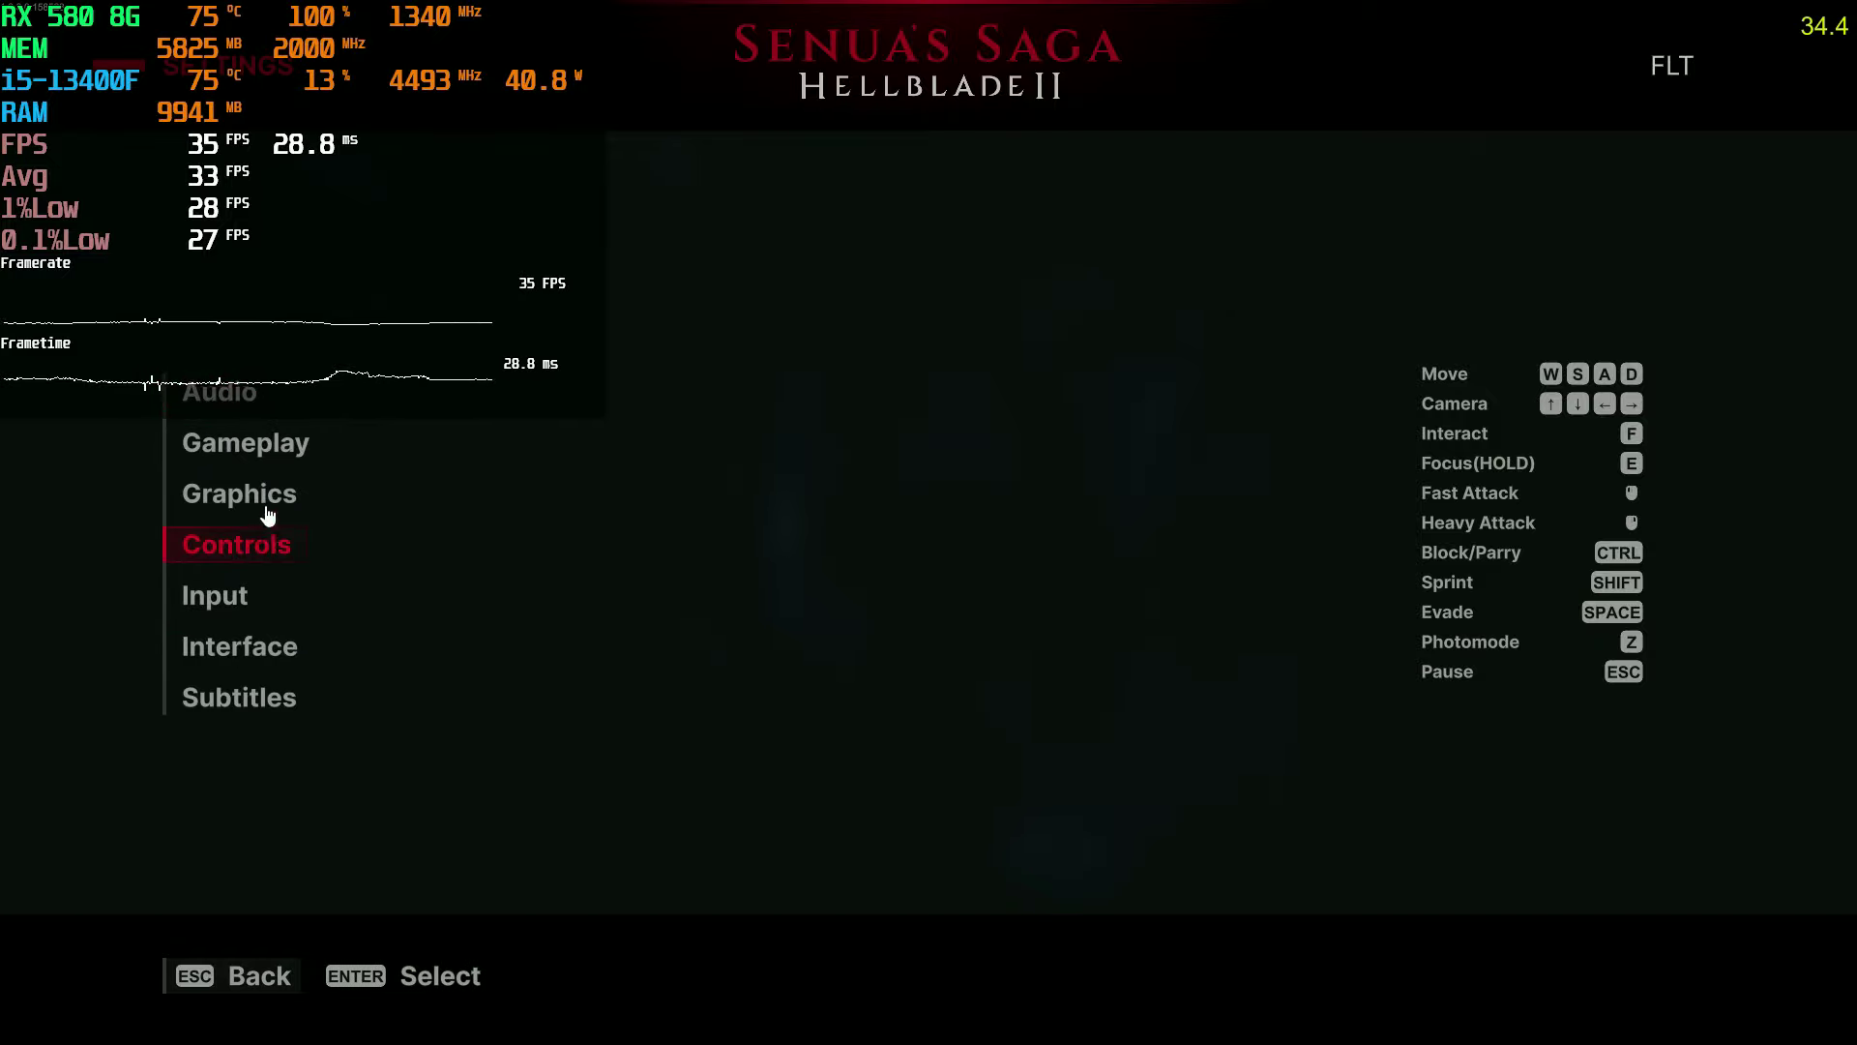
Lower the Global Preset from Medium to Low and return to gameplay.
{"action": "left_click", "coordinate": [266, 505]}
{"action": "scroll", "coordinate": [745, 555], "scroll_direction": "down", "scroll_amount": 5}
{"action": "left_click", "coordinate": [730, 569]}
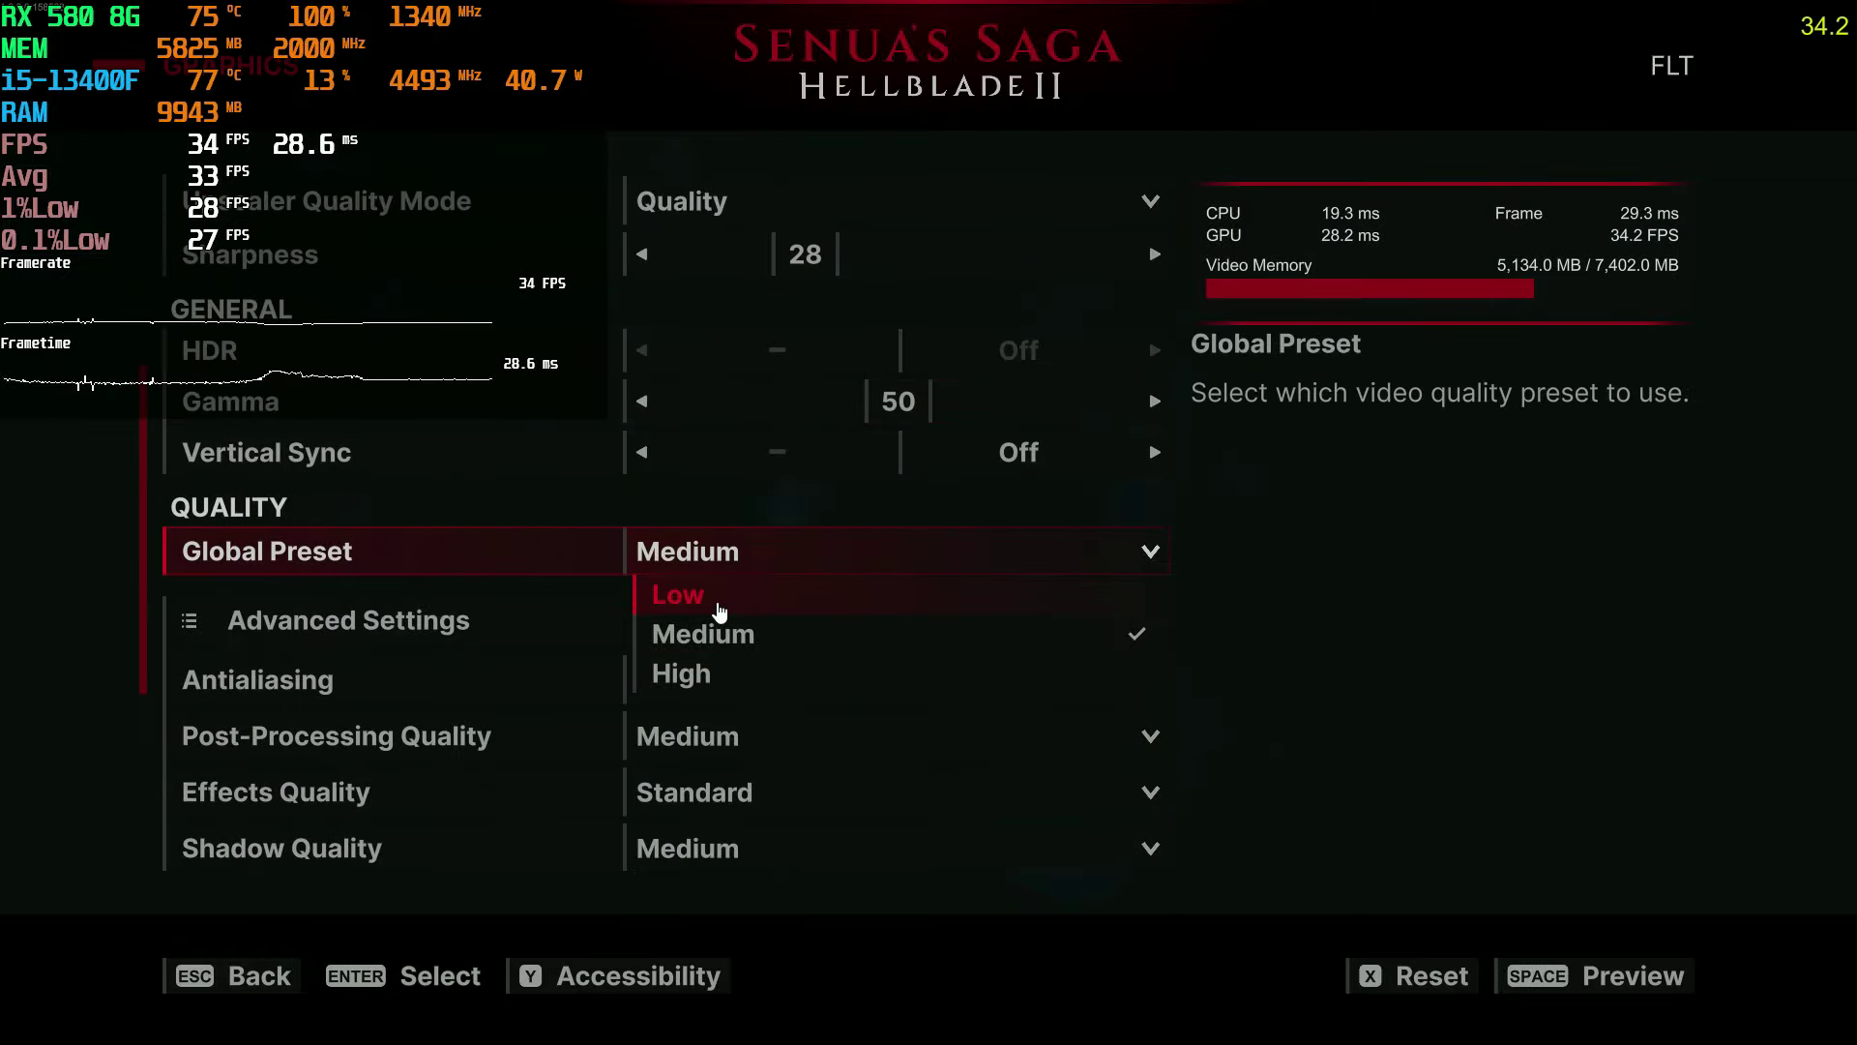
{"action": "left_click", "coordinate": [678, 595]}
{"action": "scroll", "coordinate": [581, 581], "scroll_direction": "down", "scroll_amount": 2}
{"action": "scroll", "coordinate": [581, 552], "scroll_direction": "up", "scroll_amount": 6}
{"action": "scroll", "coordinate": [566, 536], "scroll_direction": "up", "scroll_amount": 2}
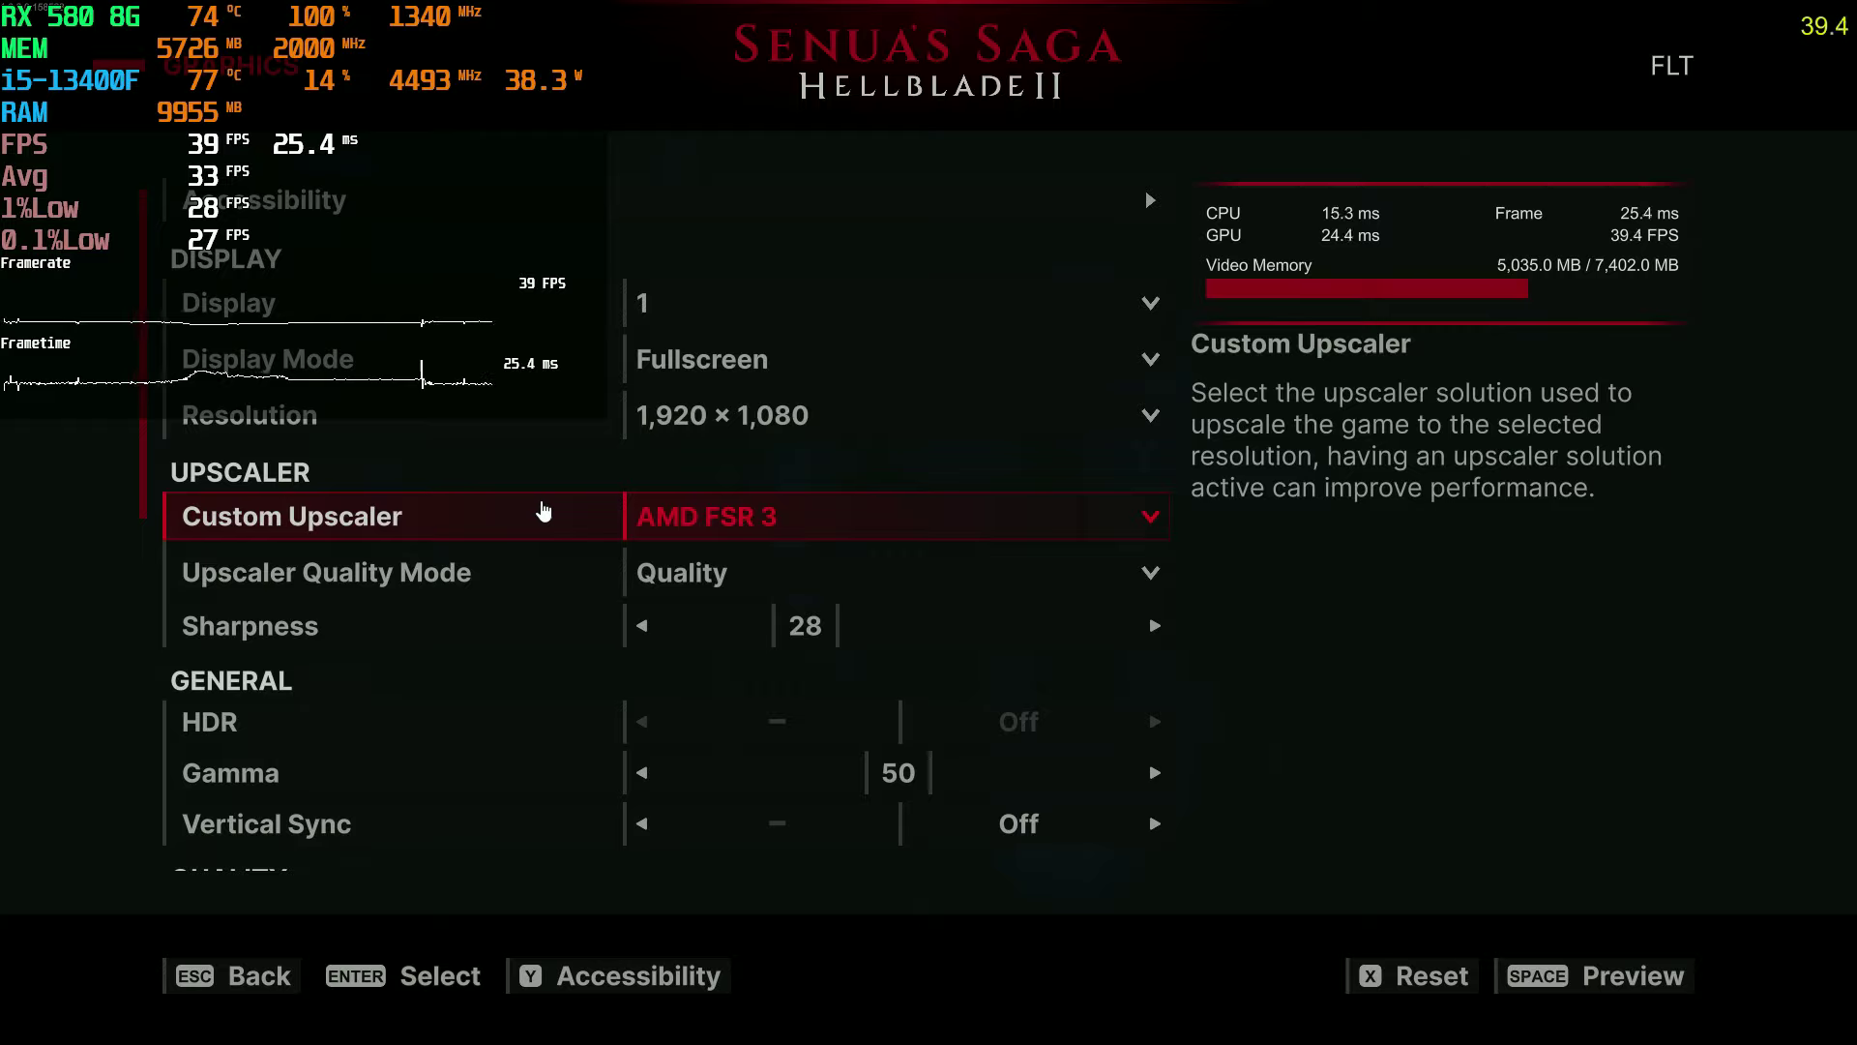
{"action": "scroll", "coordinate": [540, 512], "scroll_direction": "down", "scroll_amount": 3}
{"action": "scroll", "coordinate": [539, 512], "scroll_direction": "down", "scroll_amount": 4}
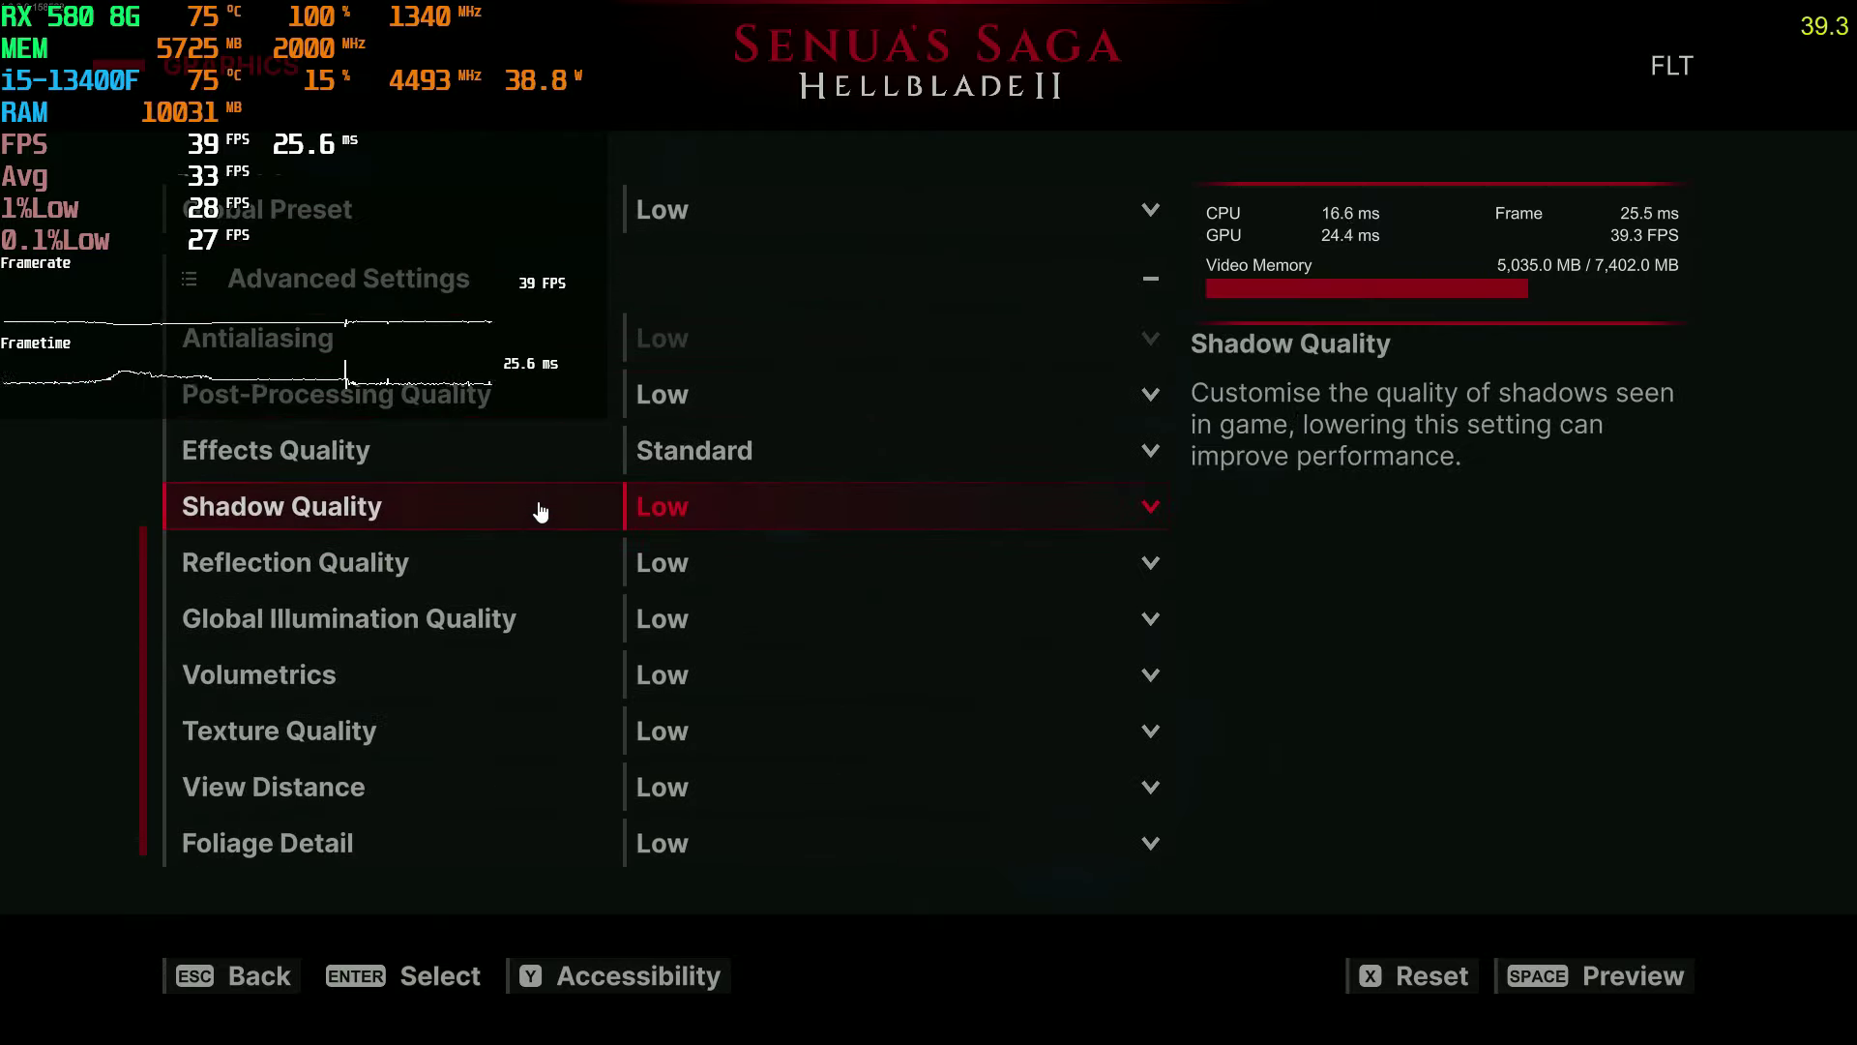
{"action": "key", "text": "Escape"}
{"action": "key", "text": "Escape"}
{"action": "key", "text": "Escape"}
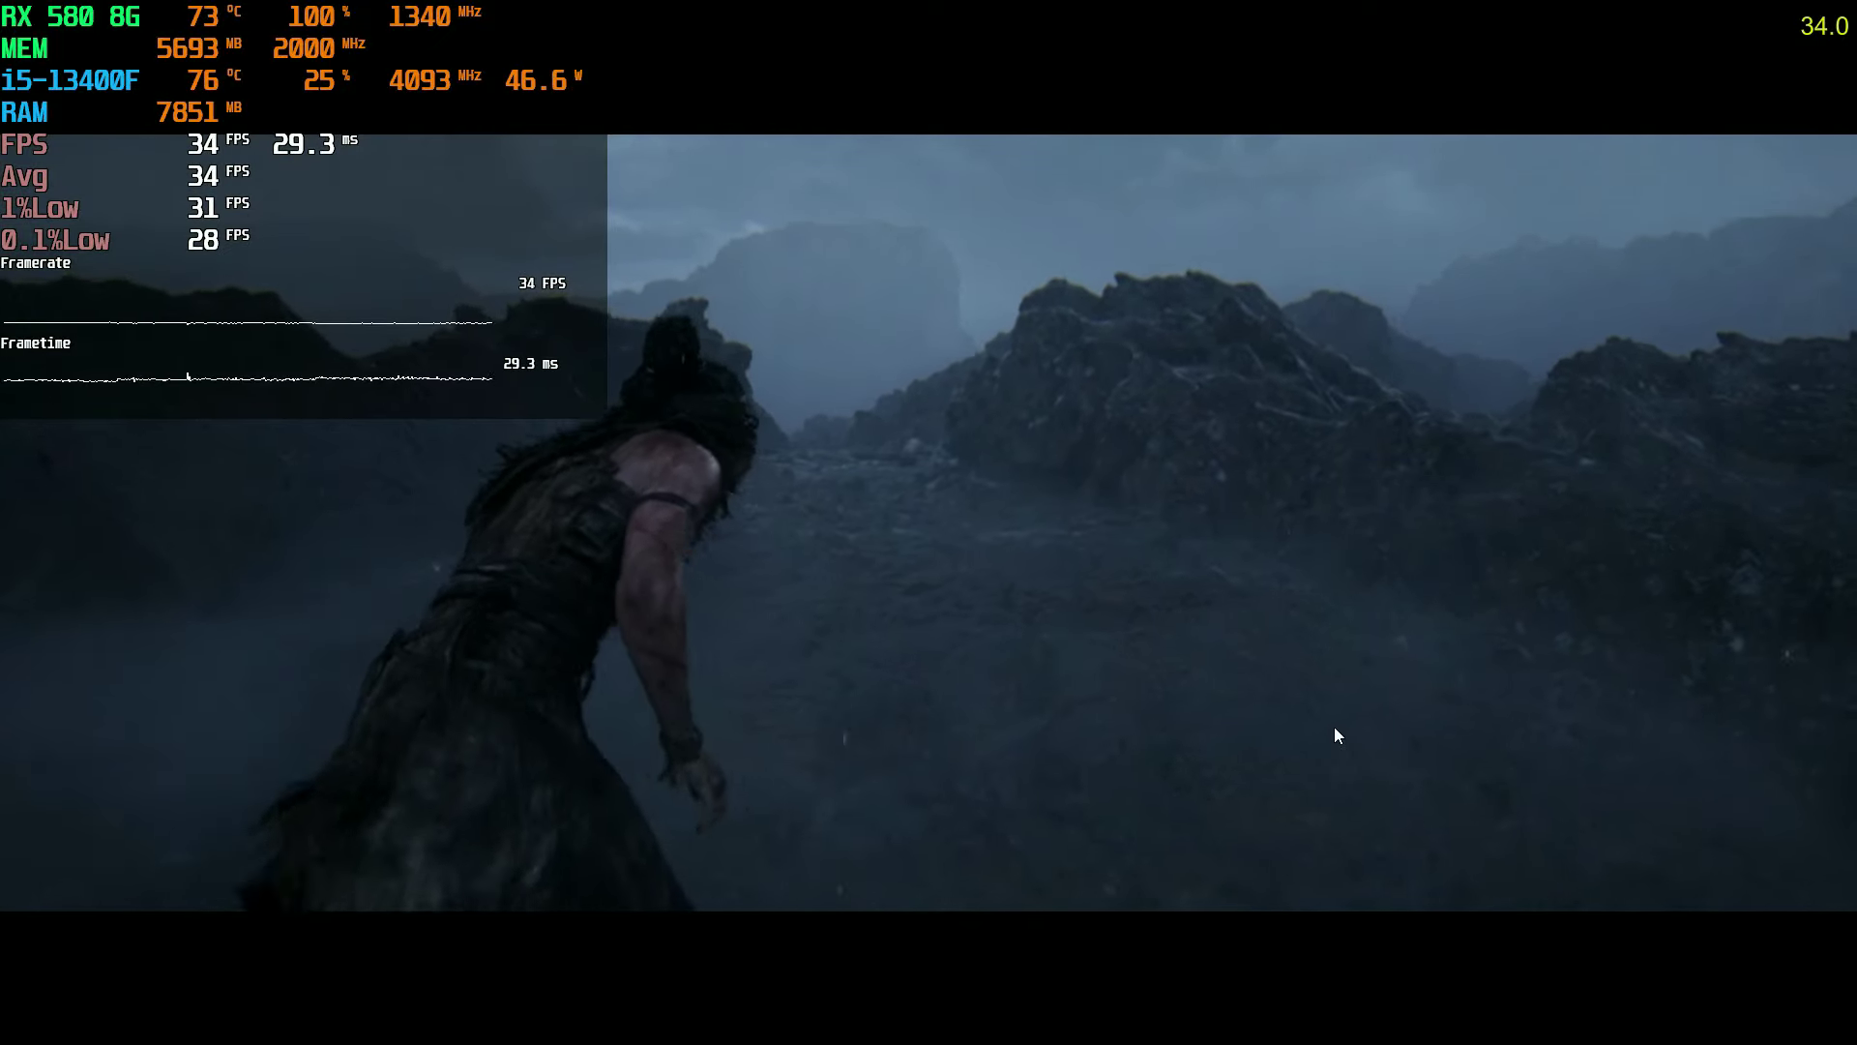
{"action": "key", "text": "Escape"}
{"action": "left_click", "coordinate": [235, 546]}
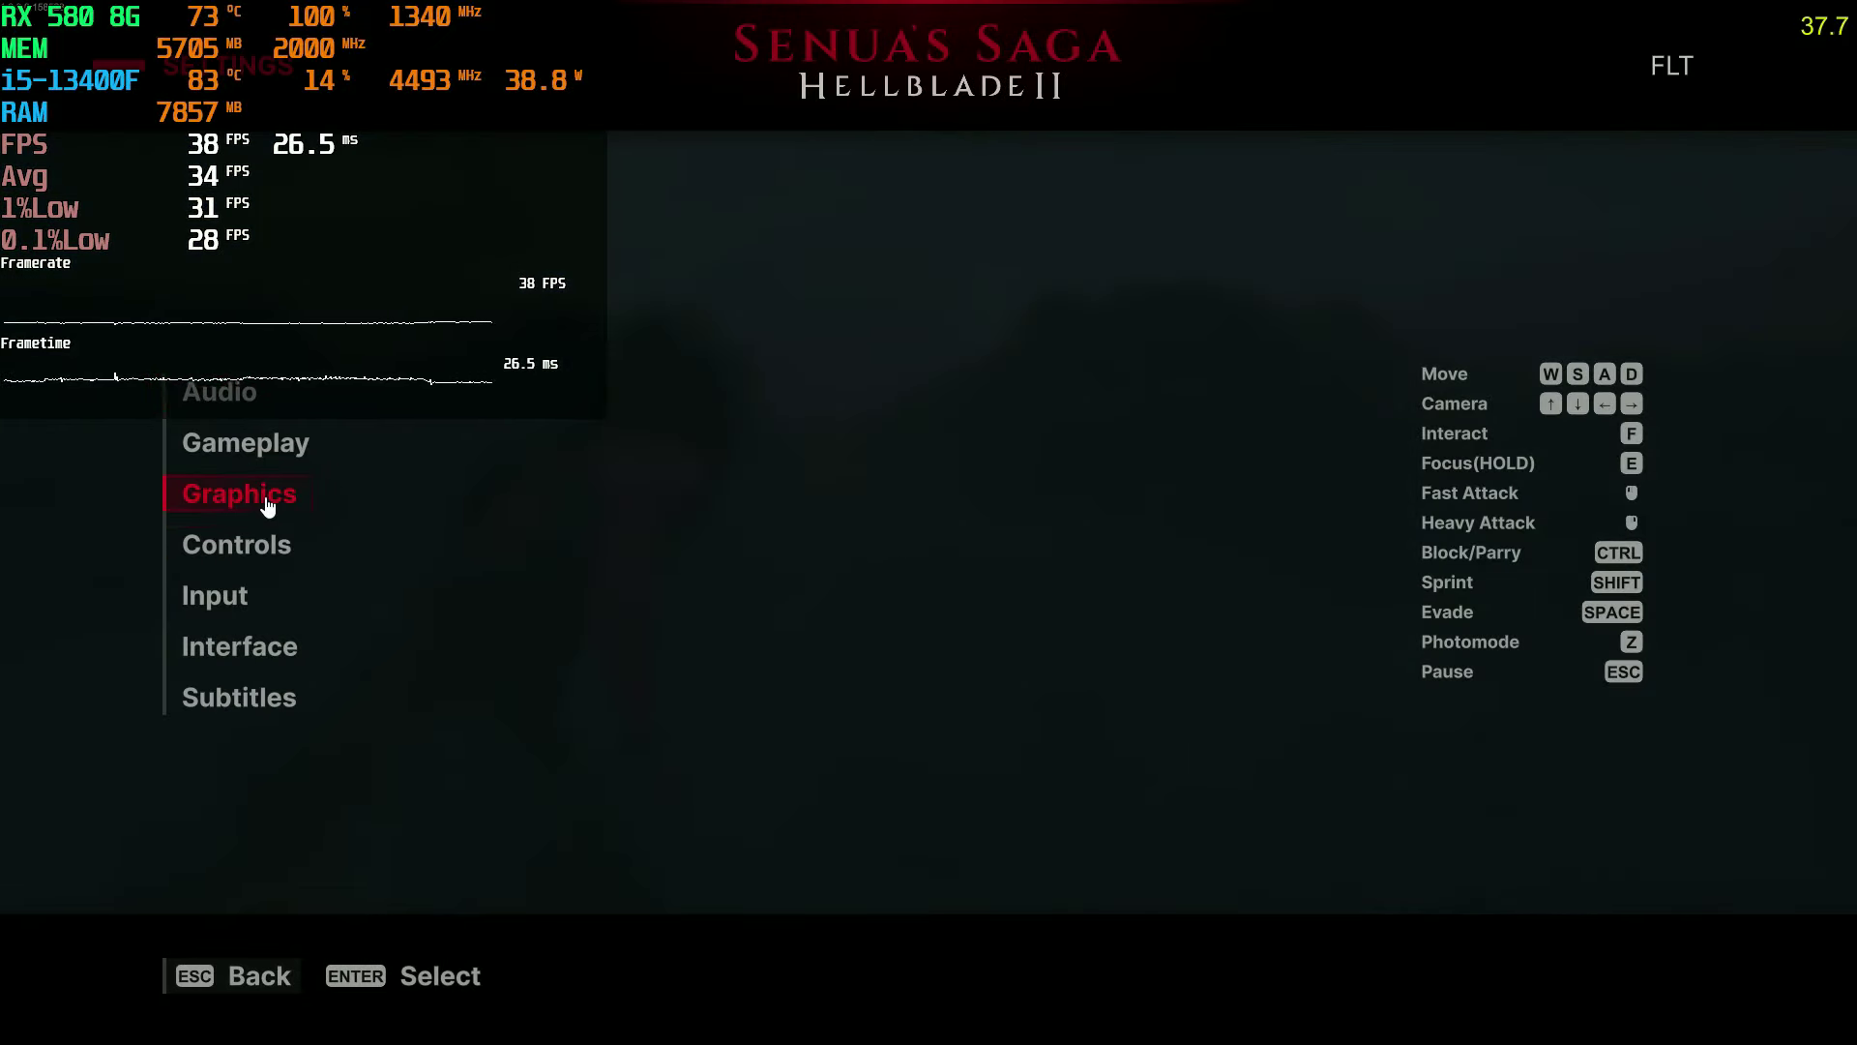
{"action": "left_click", "coordinate": [238, 493]}
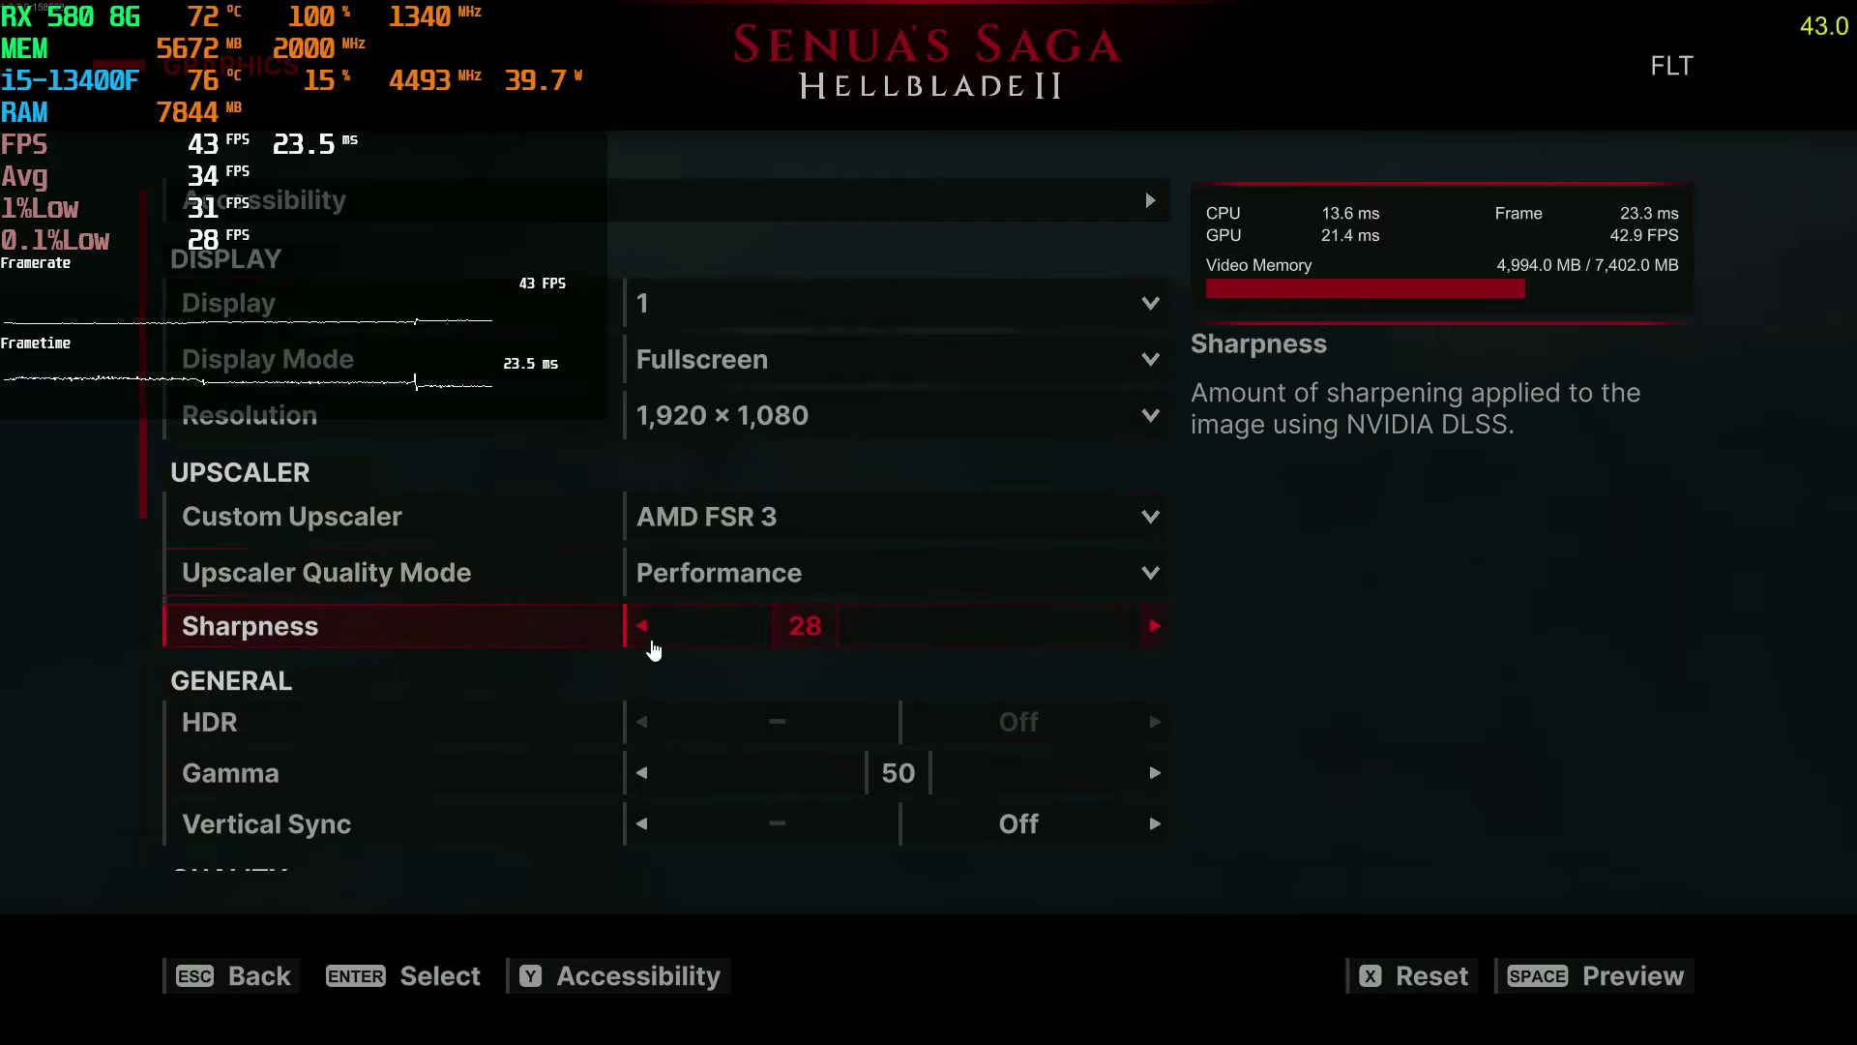
{"action": "scroll", "coordinate": [652, 645], "scroll_direction": "down", "scroll_amount": 2}
{"action": "scroll", "coordinate": [651, 645], "scroll_direction": "down", "scroll_amount": 3}
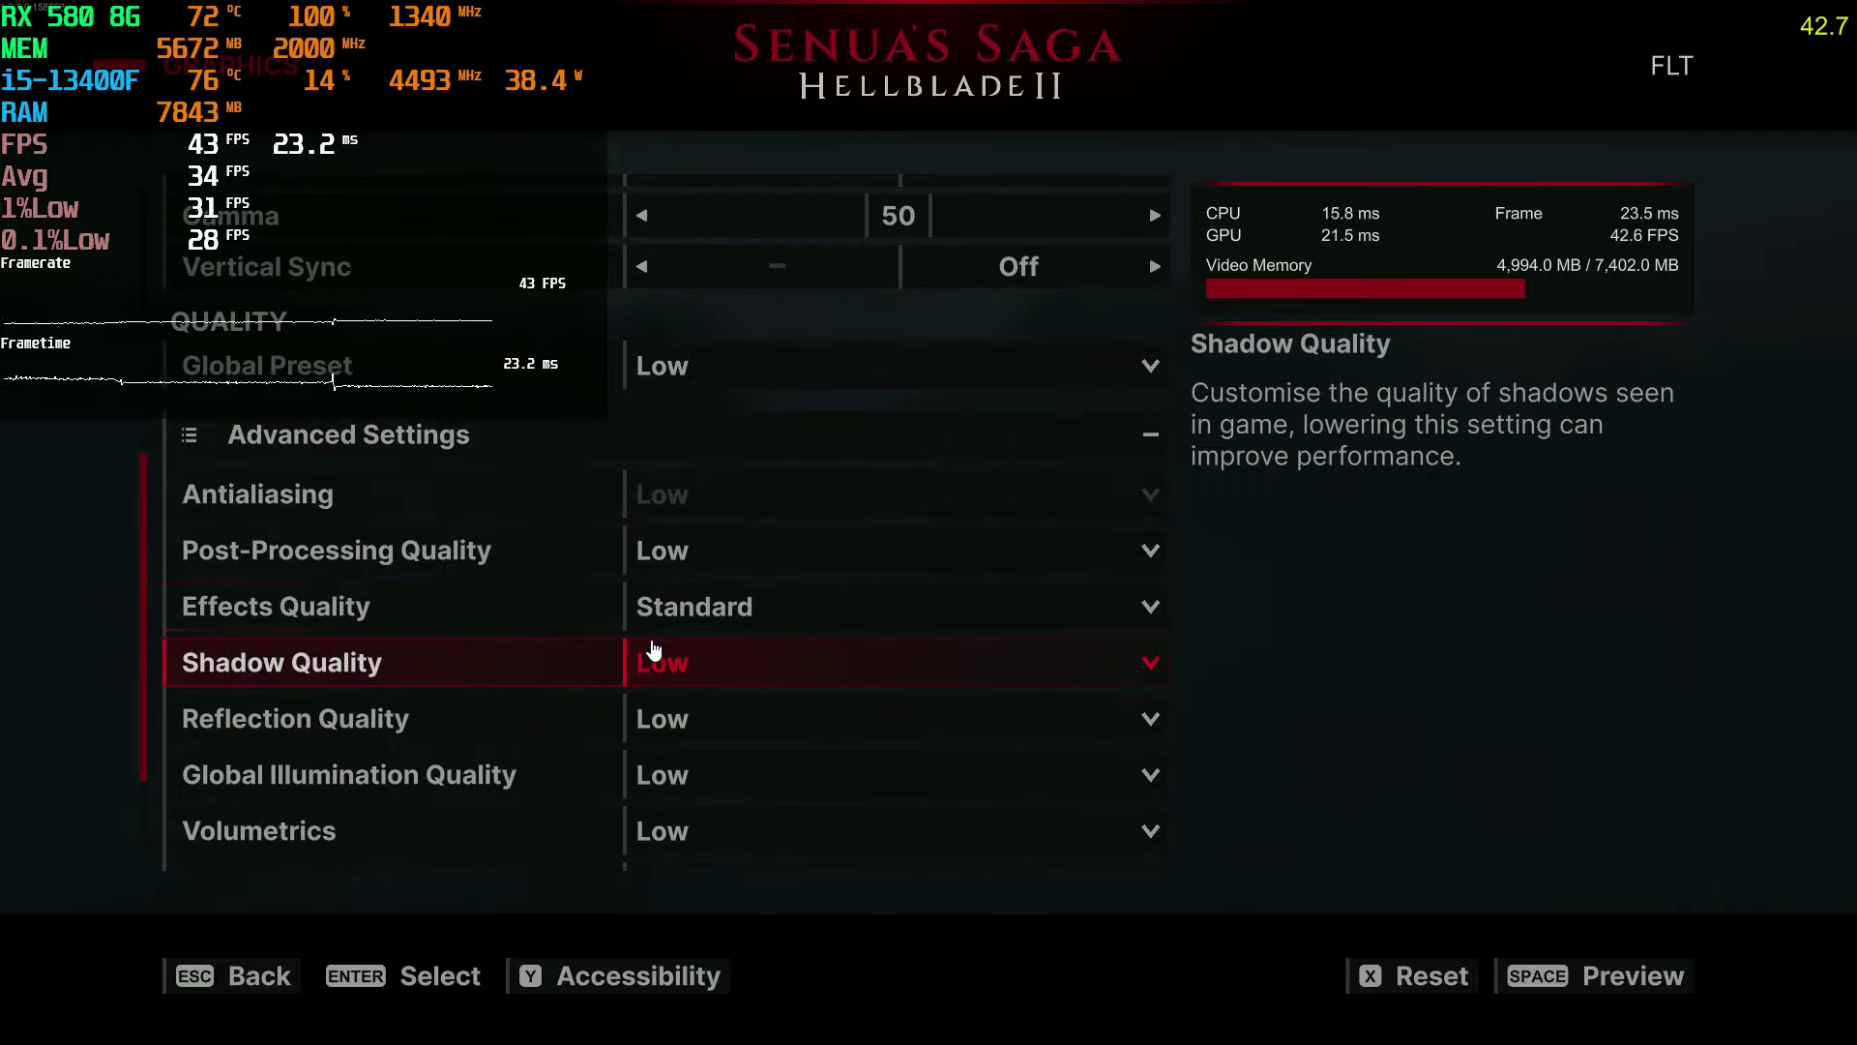
{"action": "scroll", "coordinate": [651, 645], "scroll_direction": "down", "scroll_amount": 2}
{"action": "key", "text": "Escape"}
{"action": "key", "text": "Escape"}
{"action": "key", "text": "Escape"}
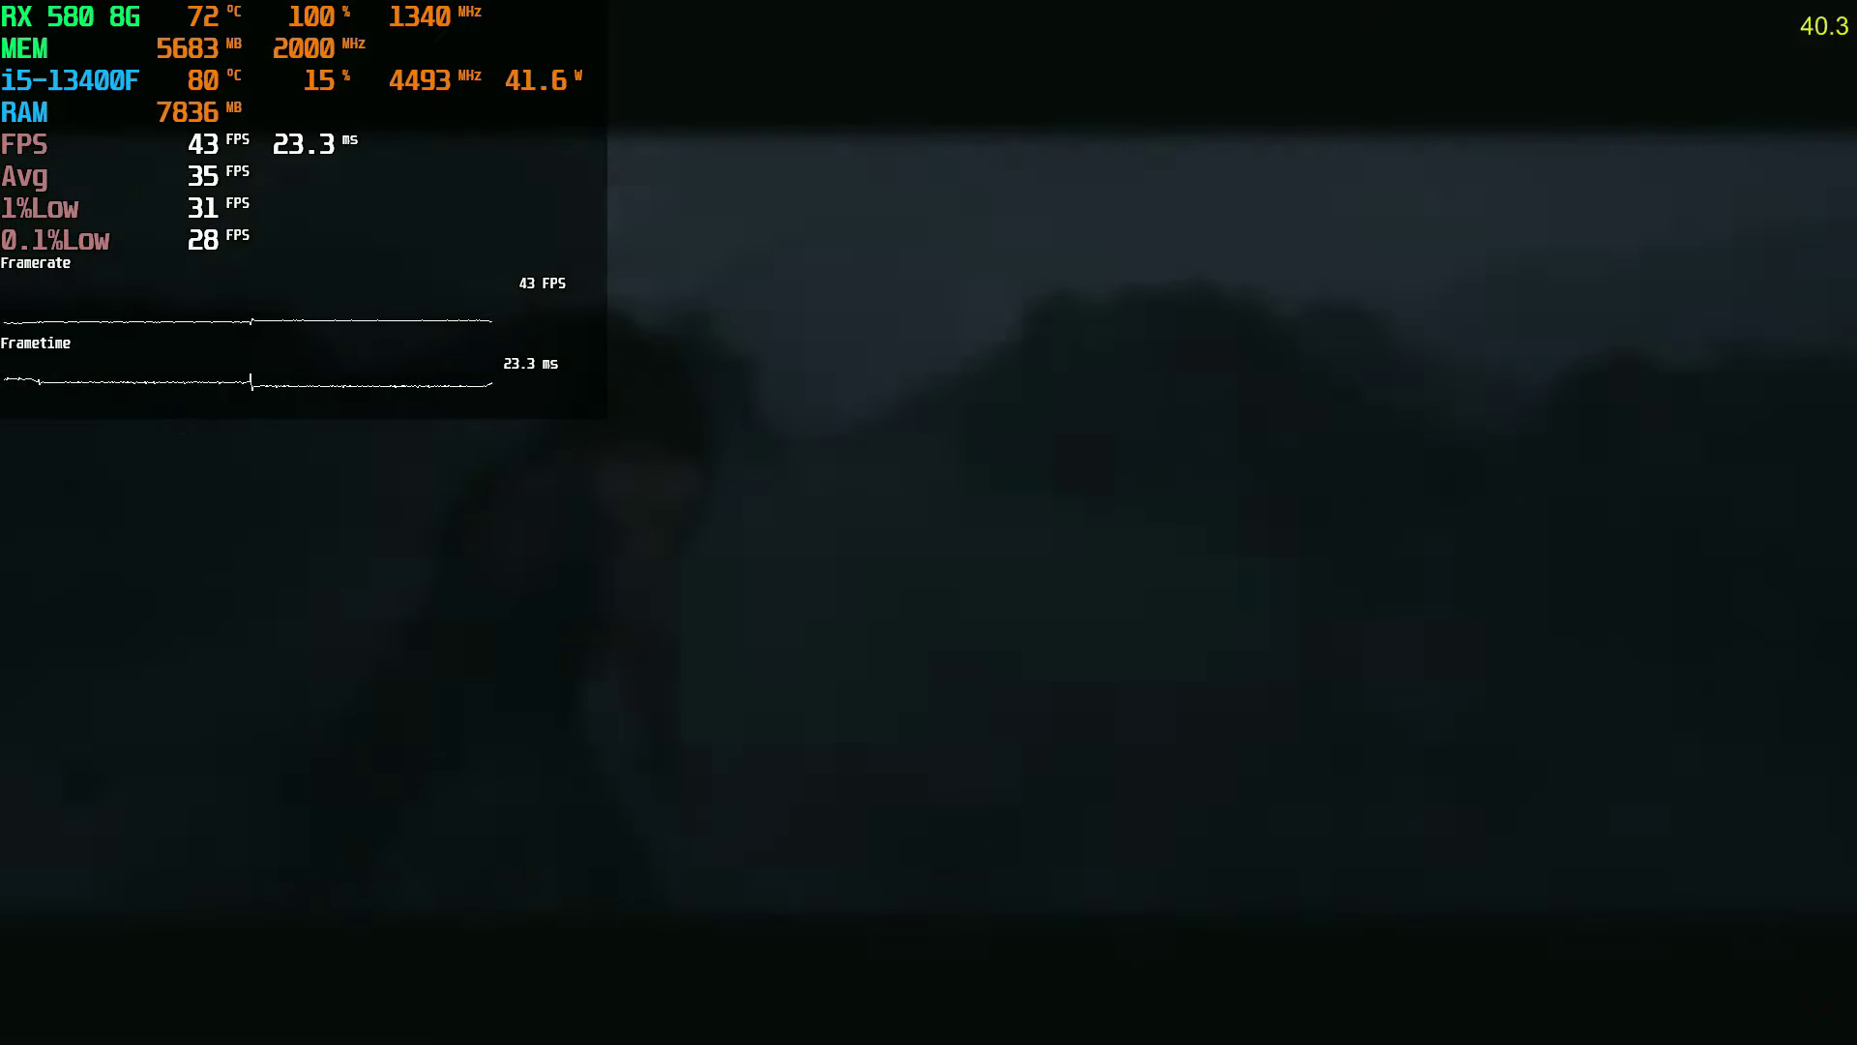
Run Senua up the rocky valley past the bloody remains onto the rocky path.
{"action": "key", "text": "w"}
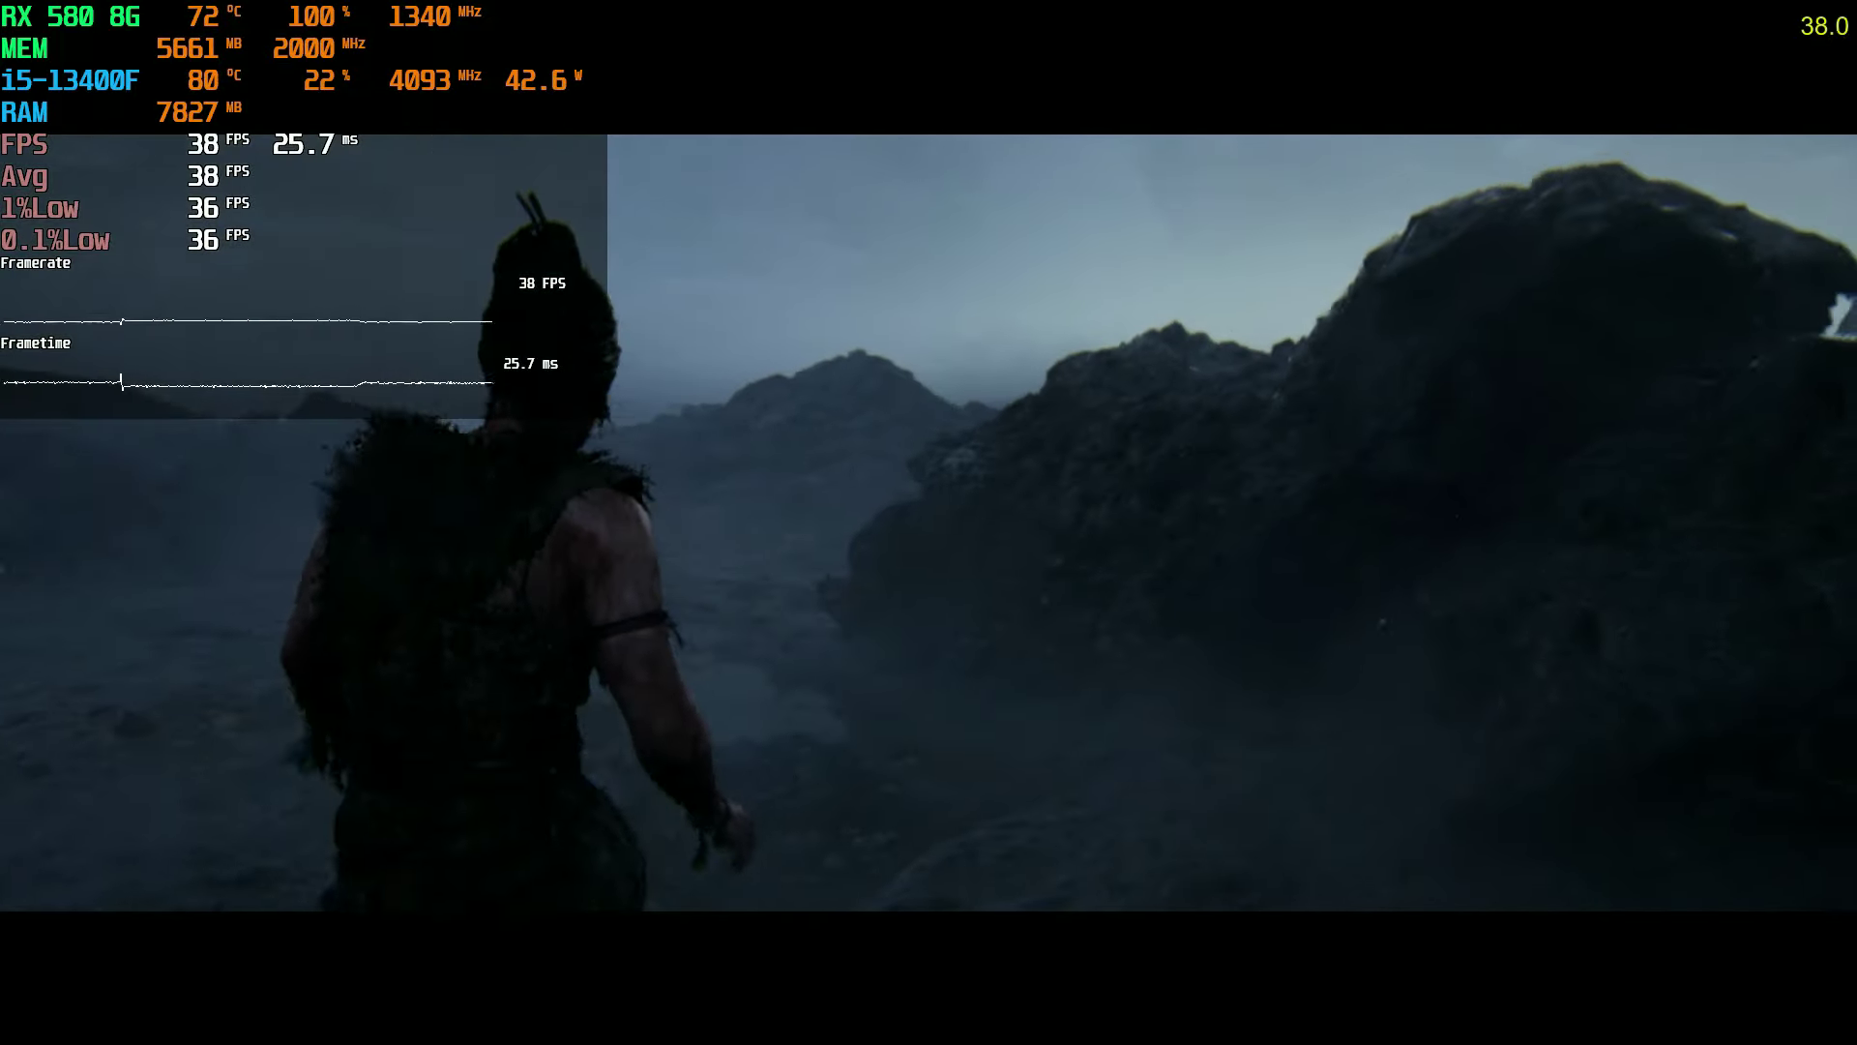
{"action": "key", "text": "w"}
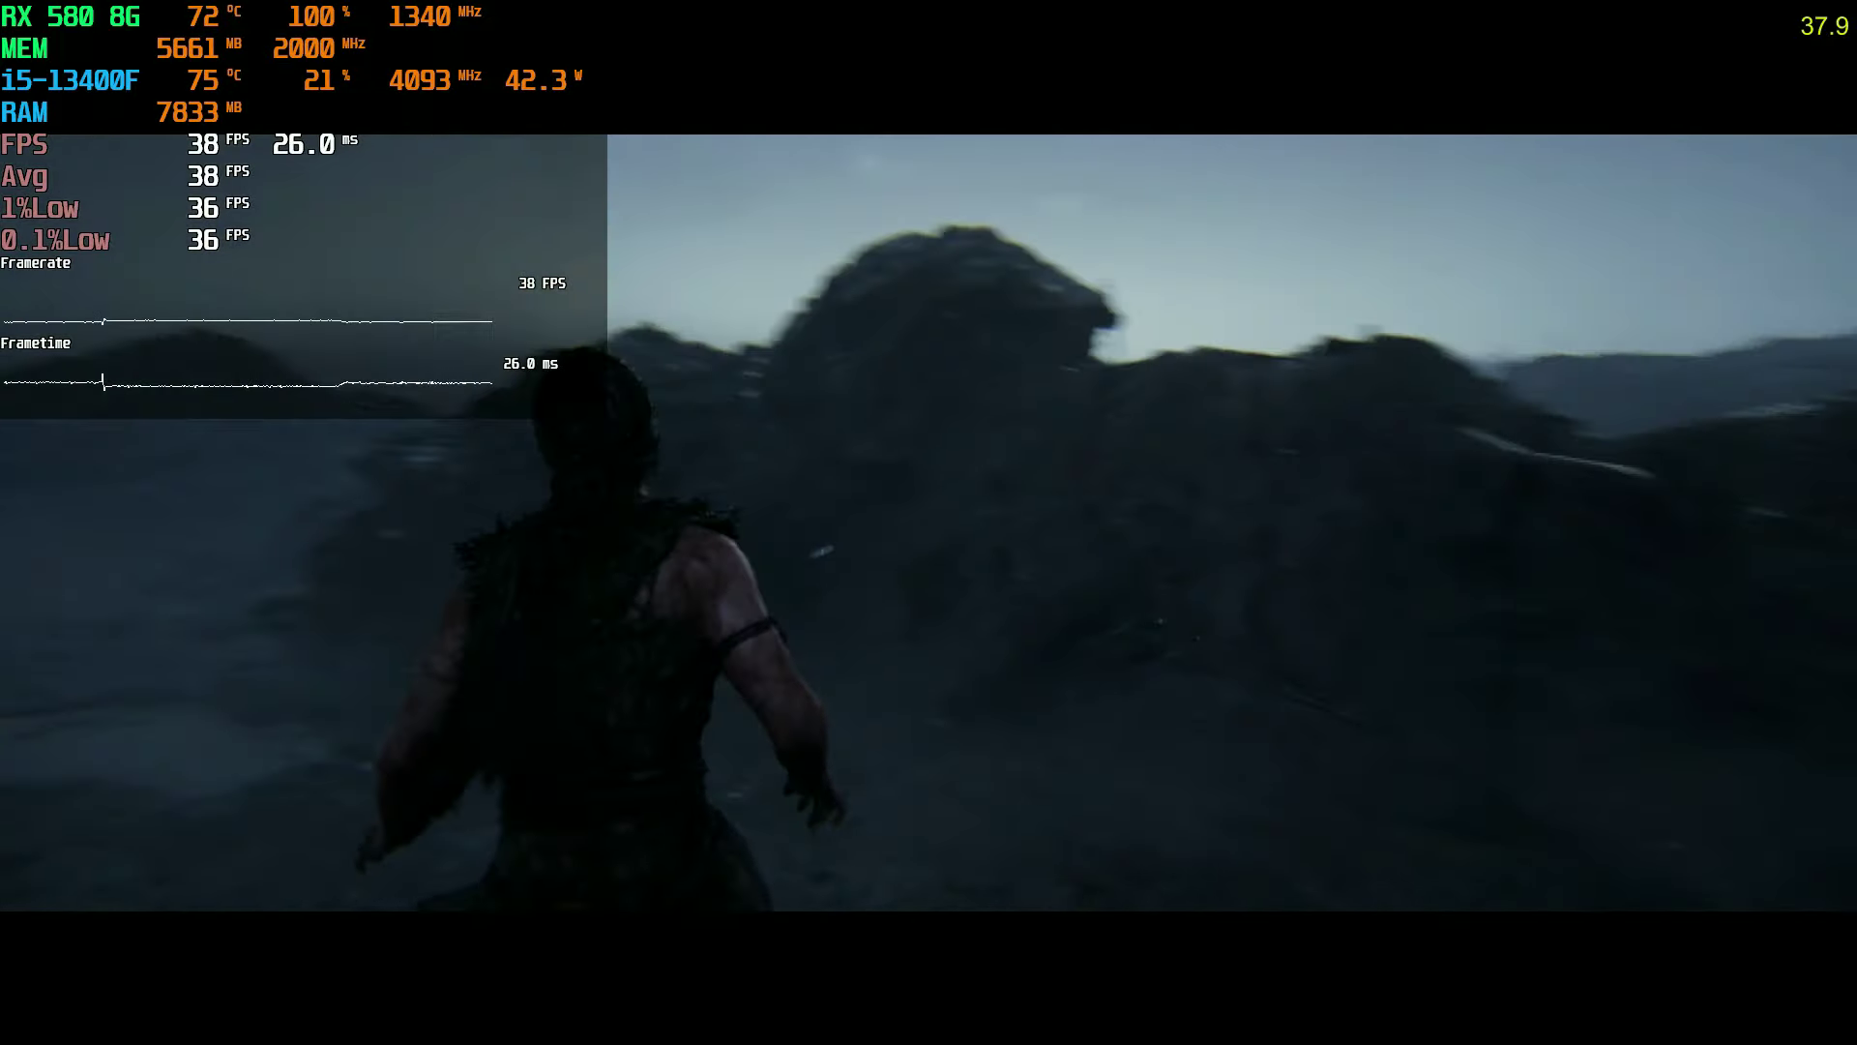
{"action": "key", "text": "w"}
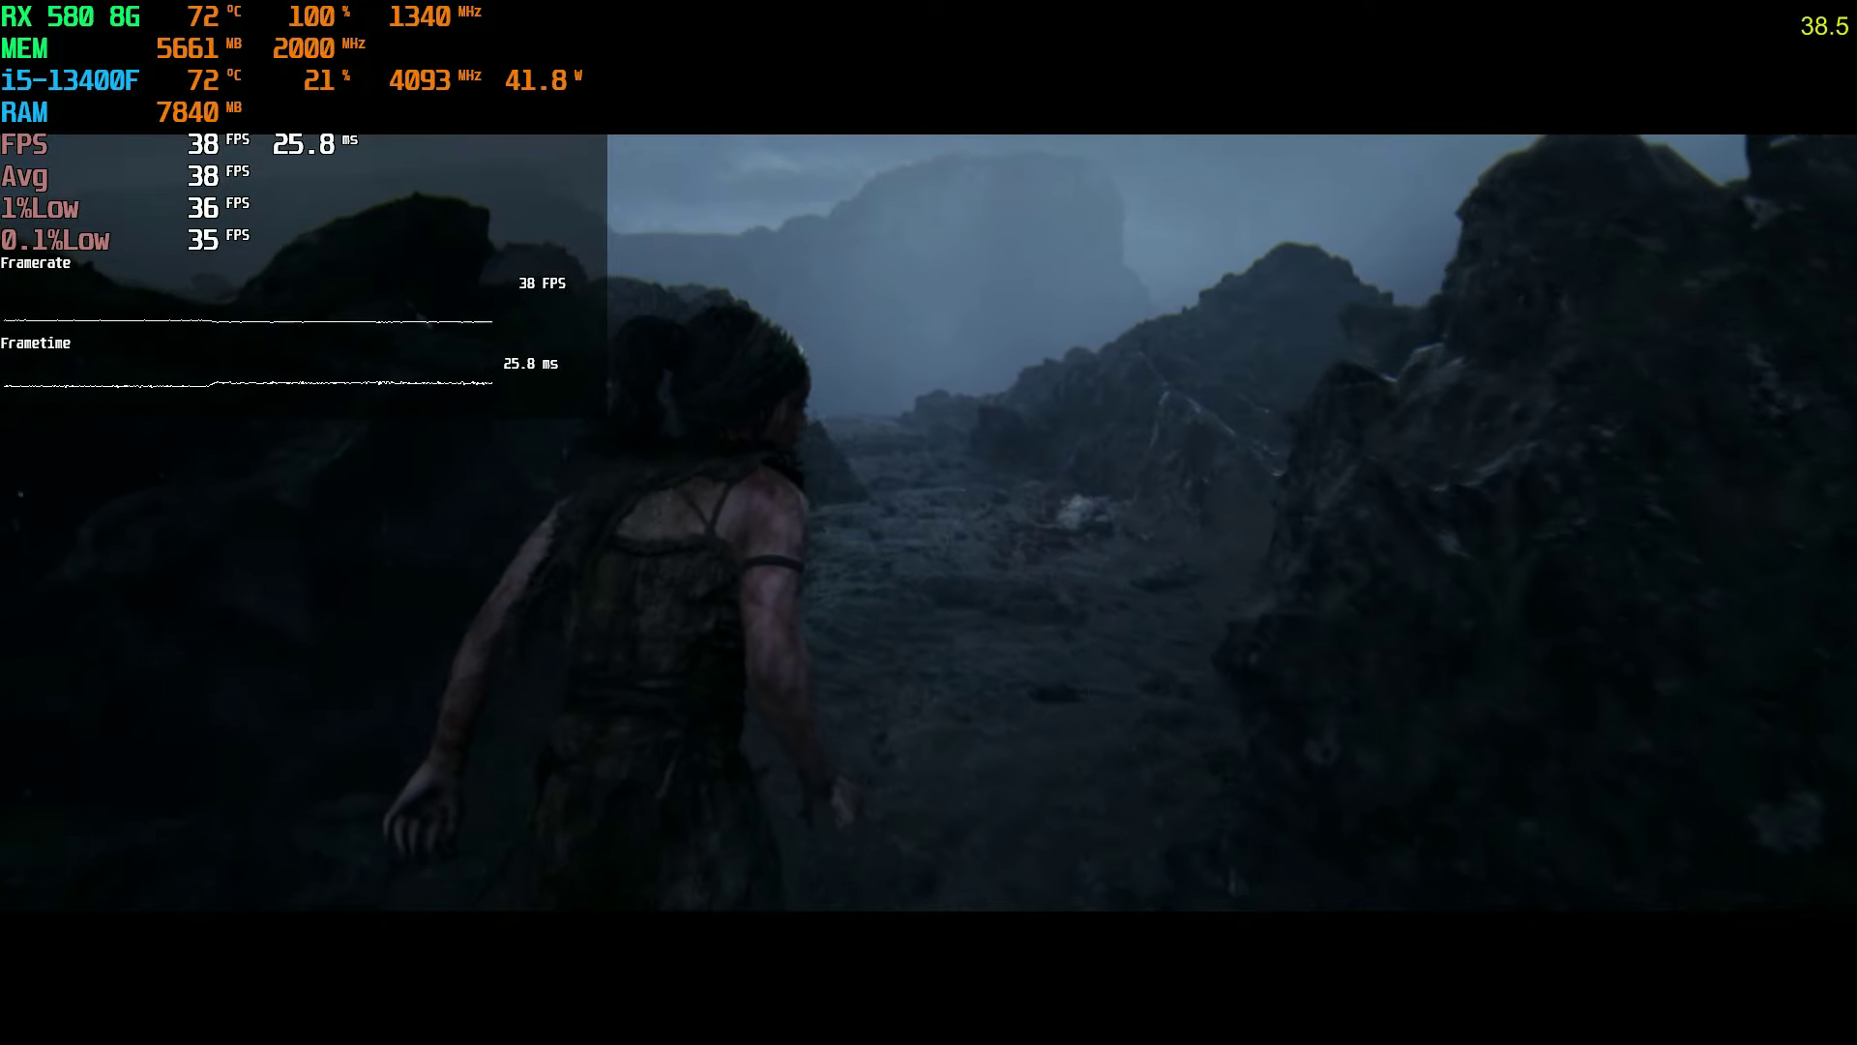
{"action": "key", "text": "w"}
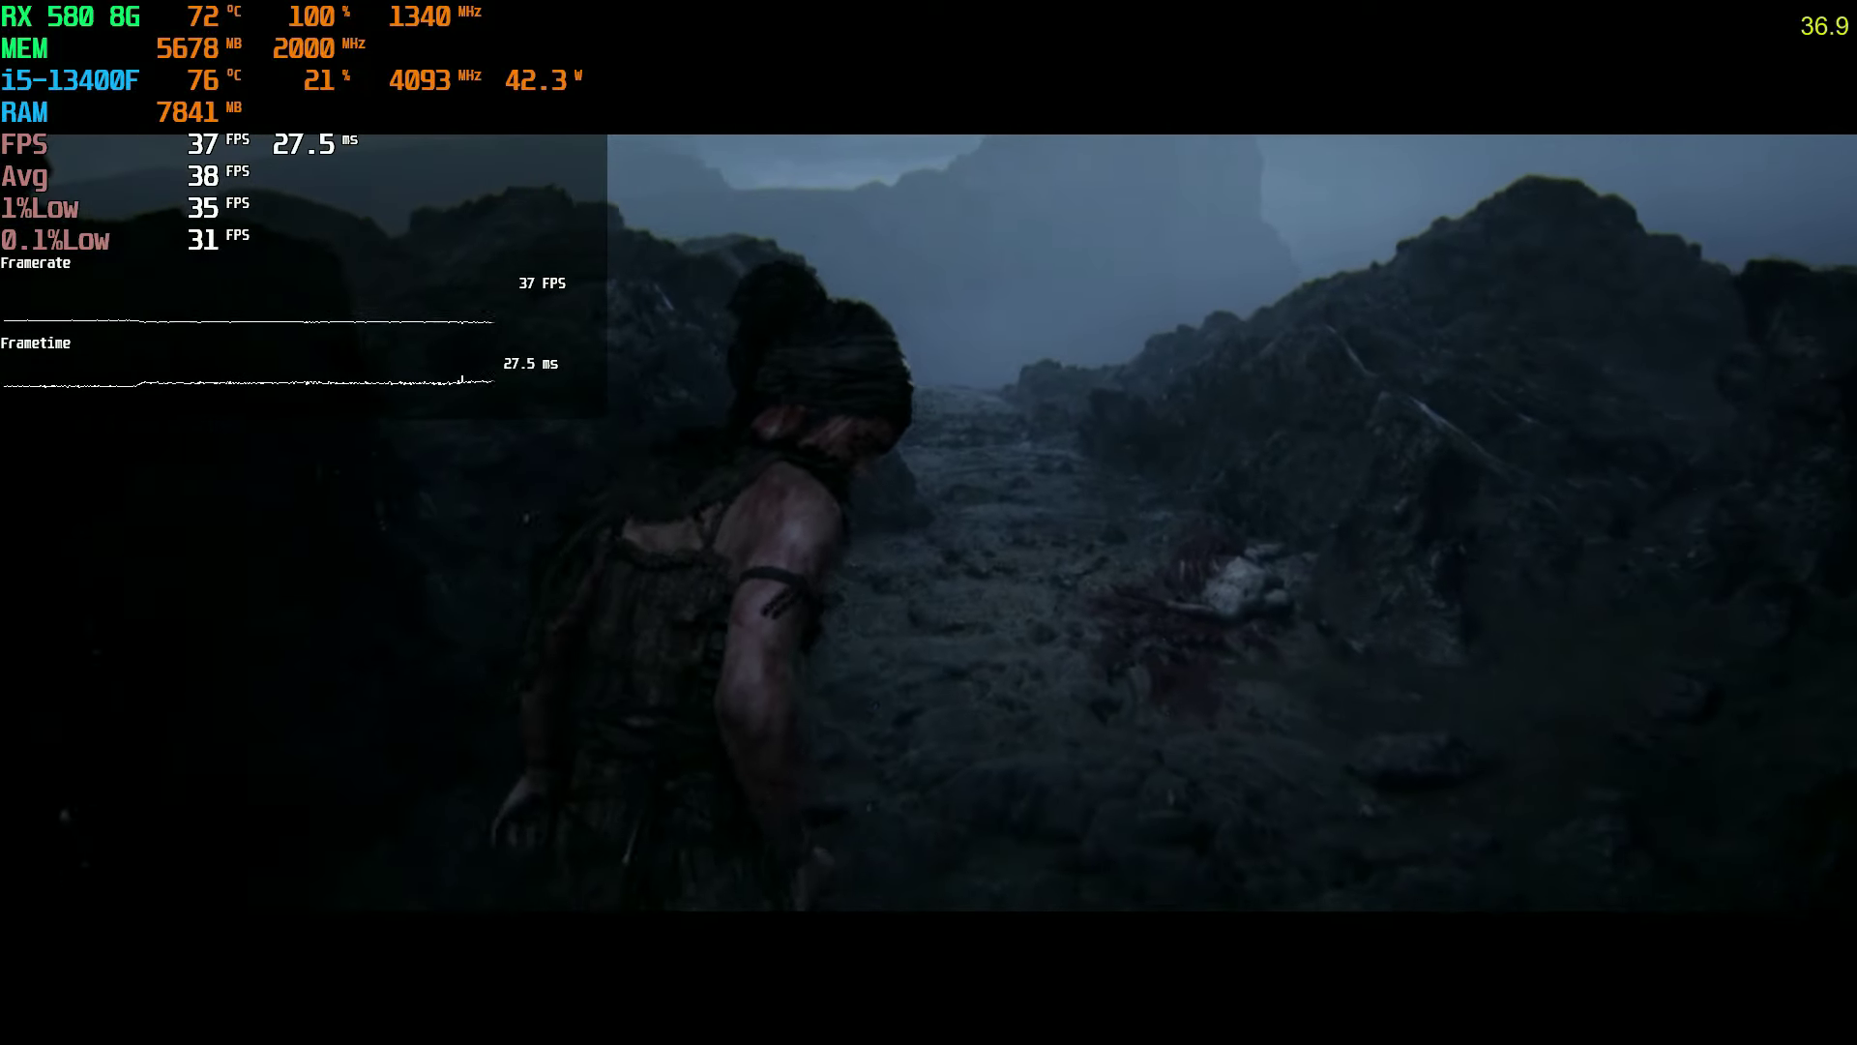
{"action": "key", "text": "w"}
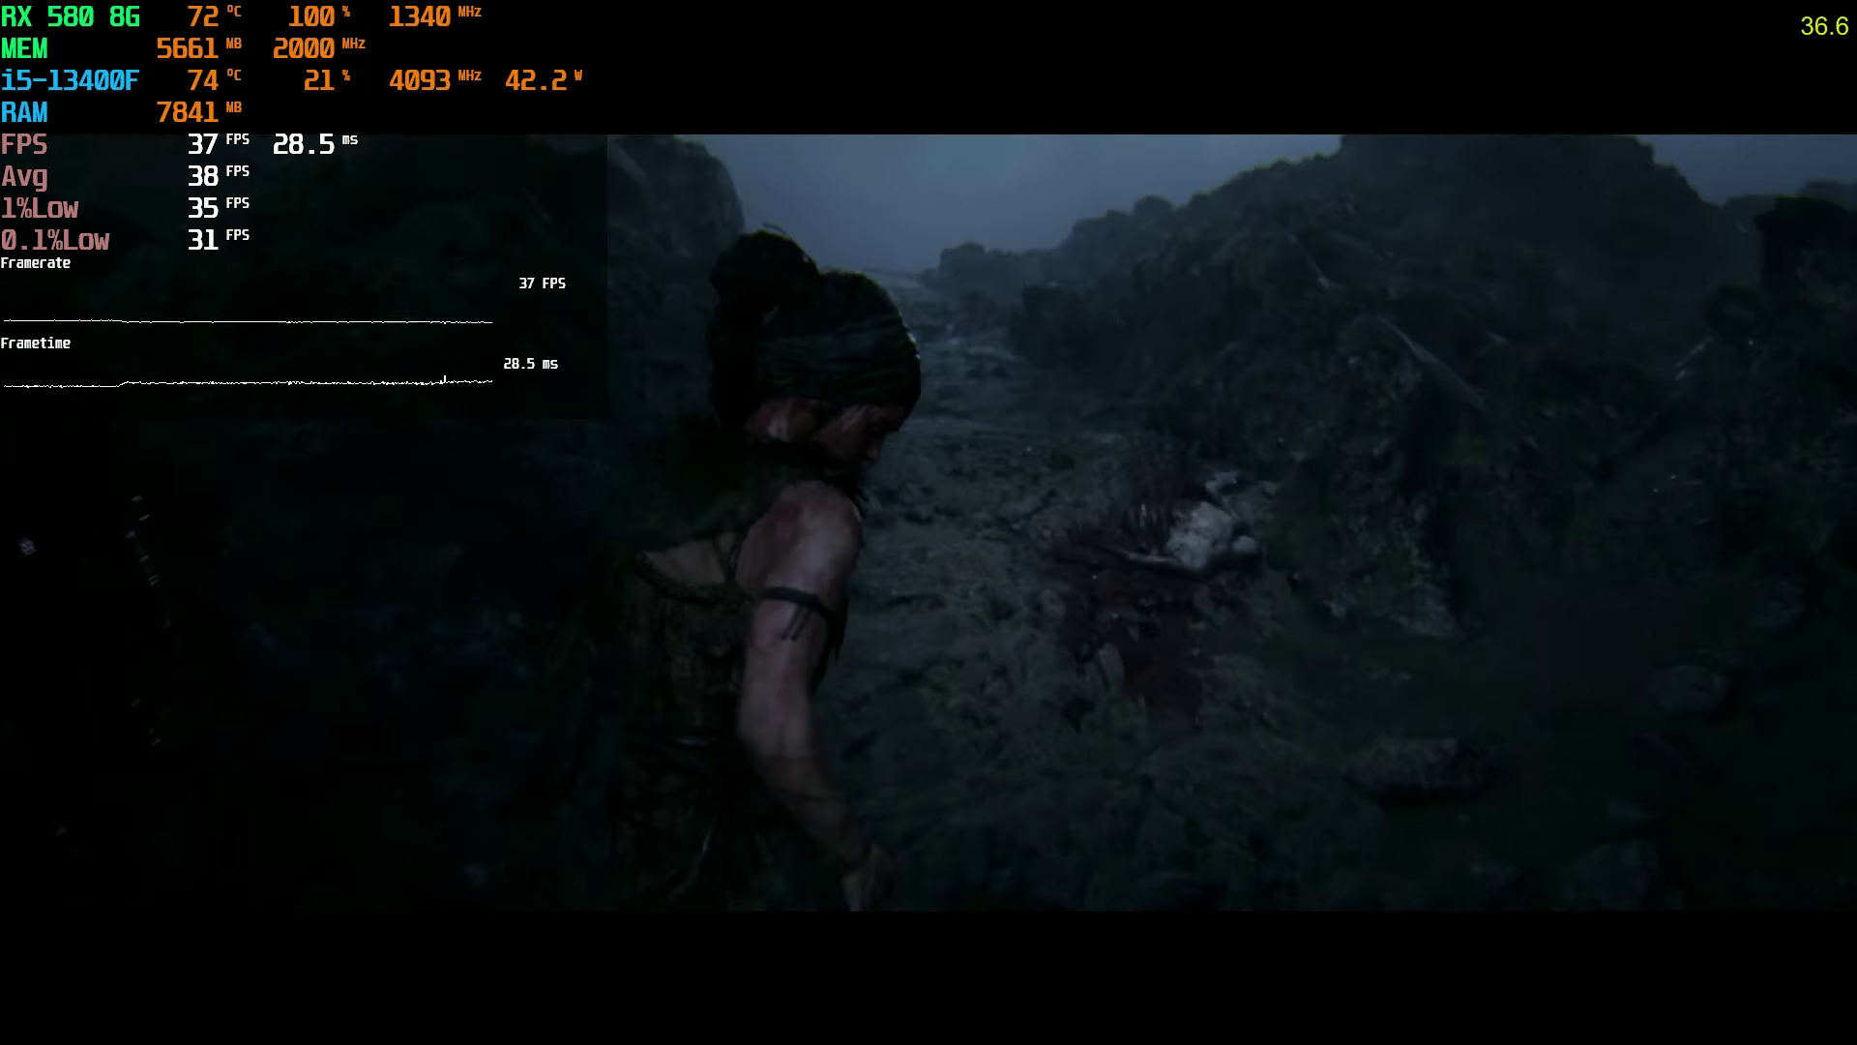
{"action": "key", "text": "w"}
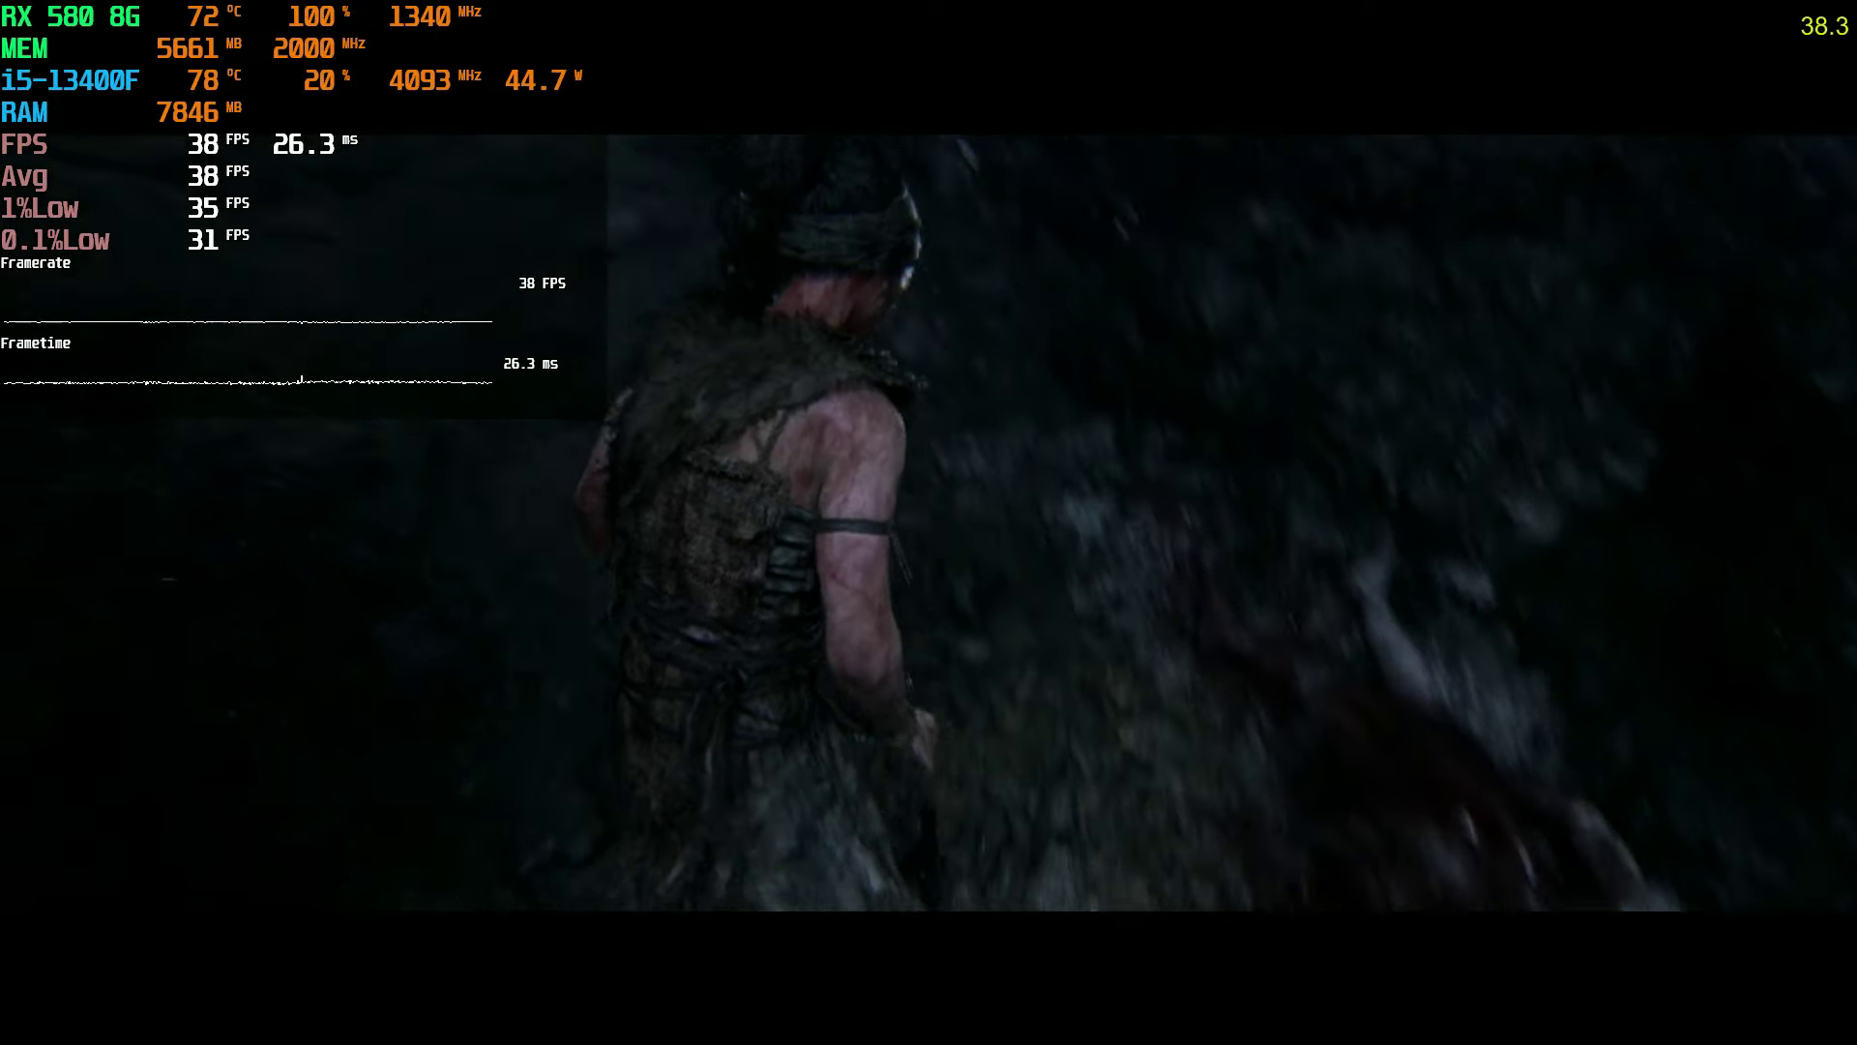
{"action": "key", "text": "w"}
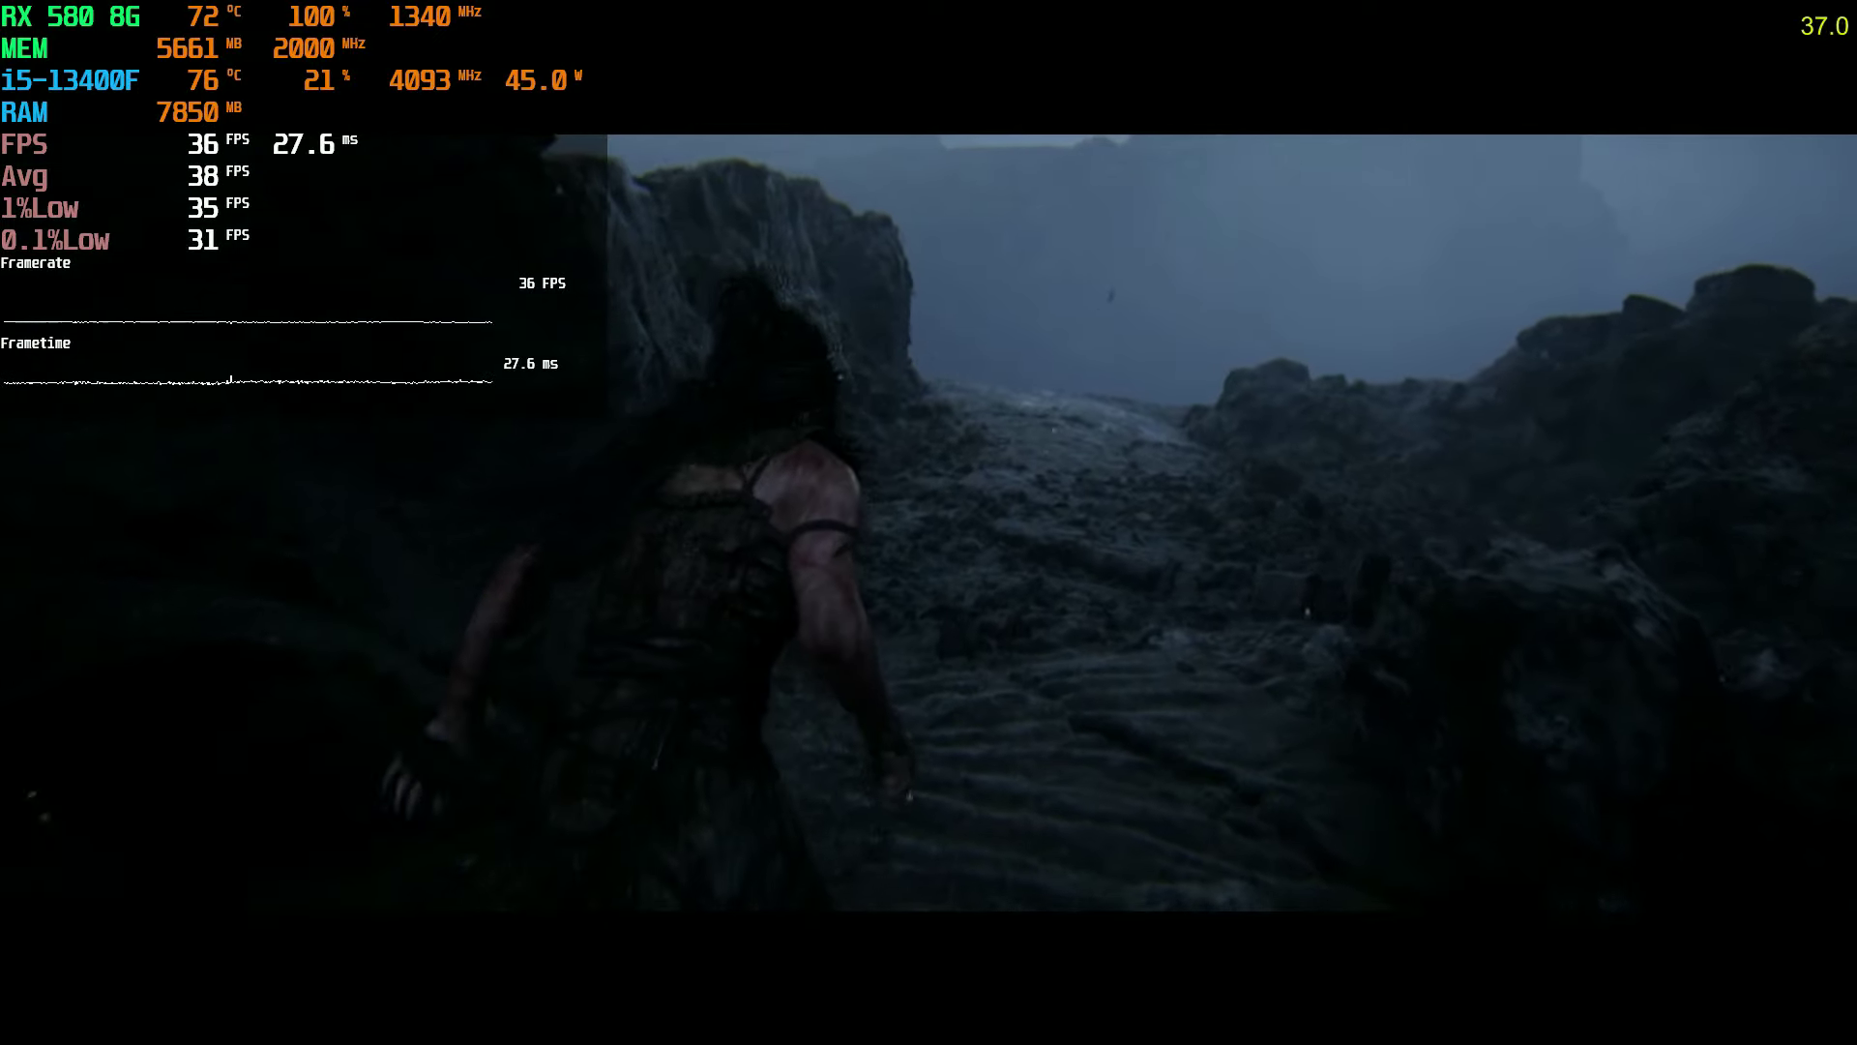
{"action": "key", "text": "w"}
Walk Senua along the cliff edge and crawl her over the rocks.
{"action": "key", "text": "w"}
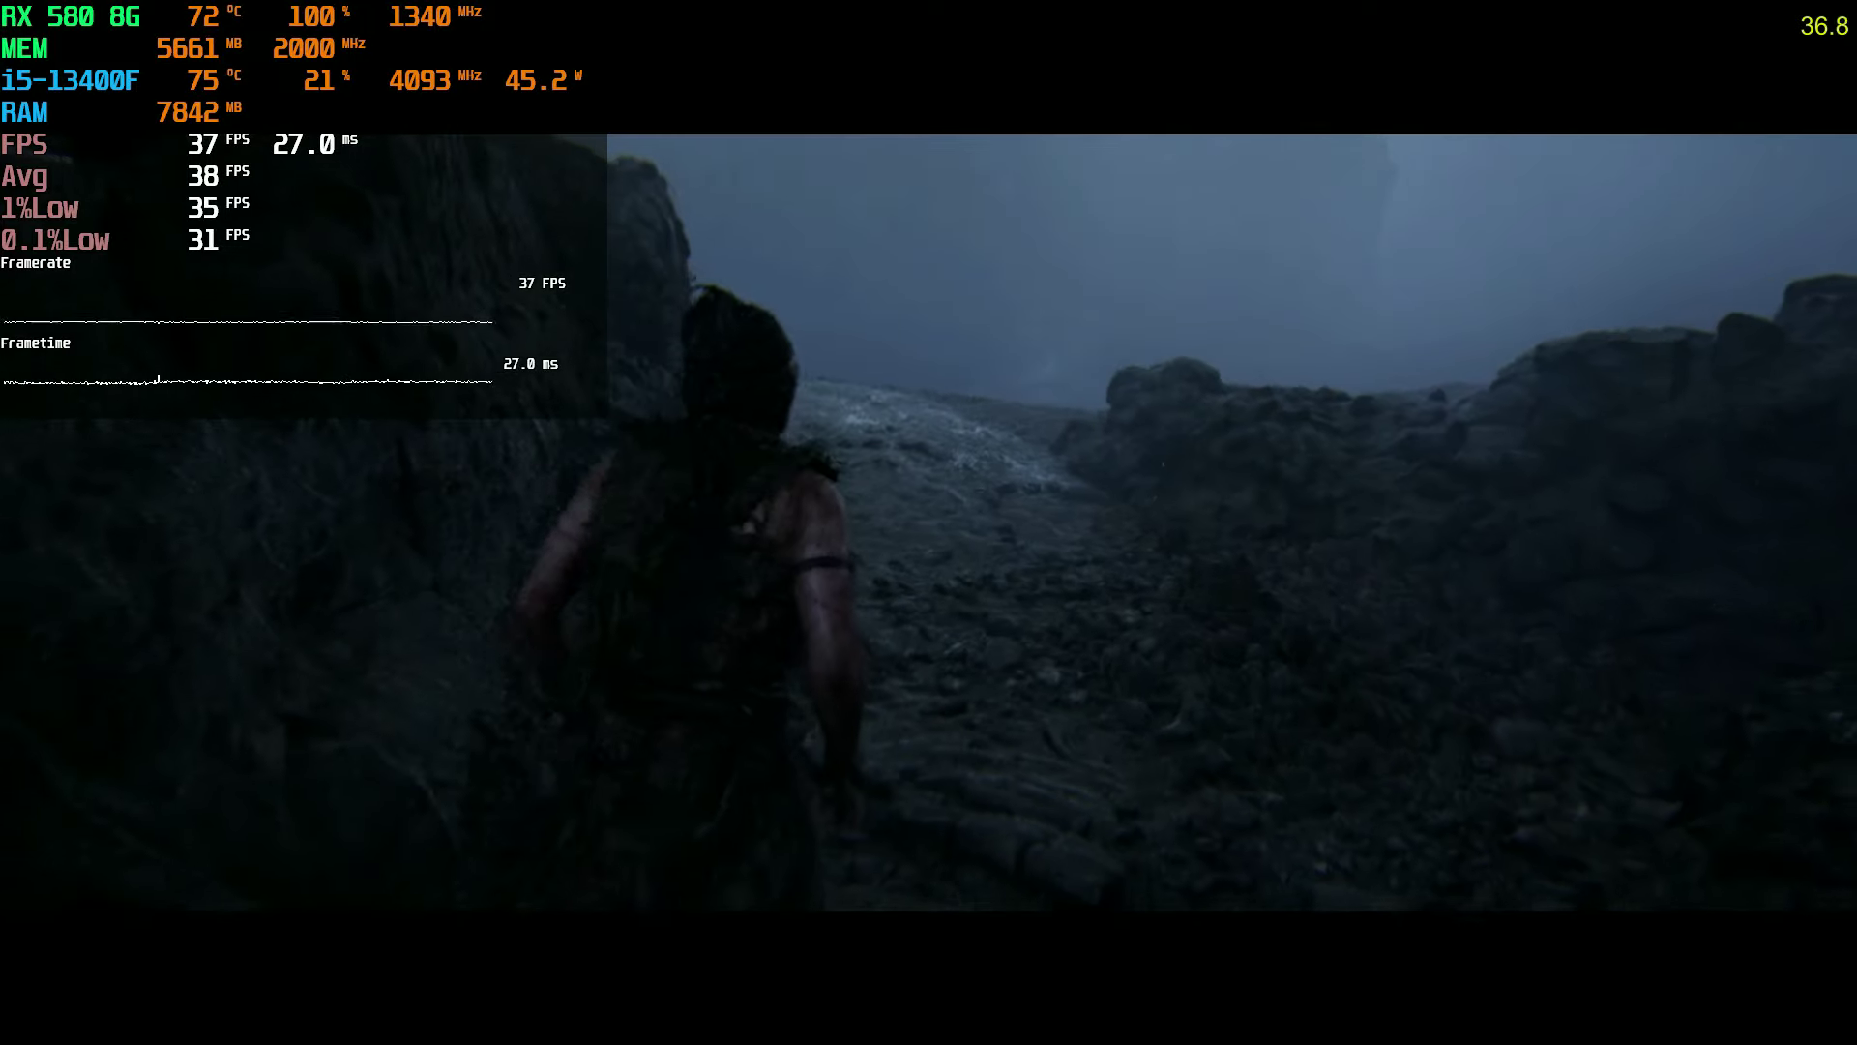
{"action": "key", "text": "w"}
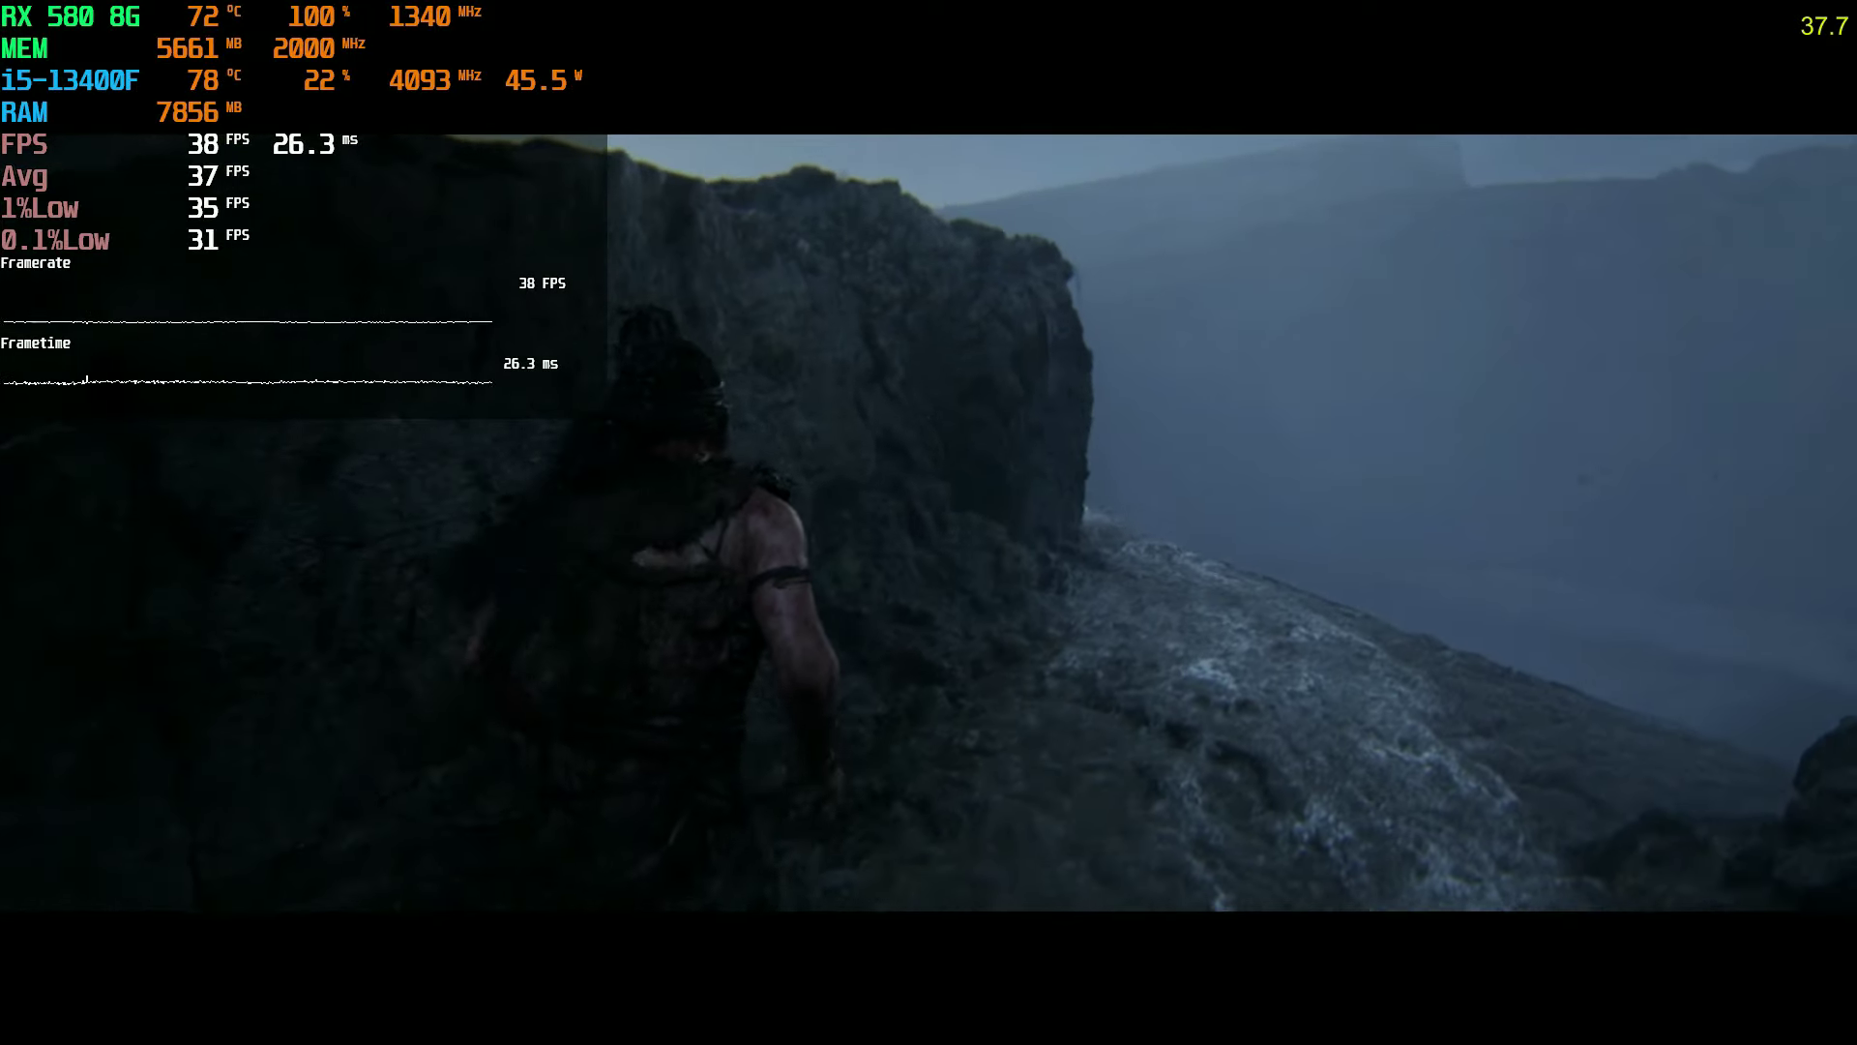
{"action": "key", "text": "w"}
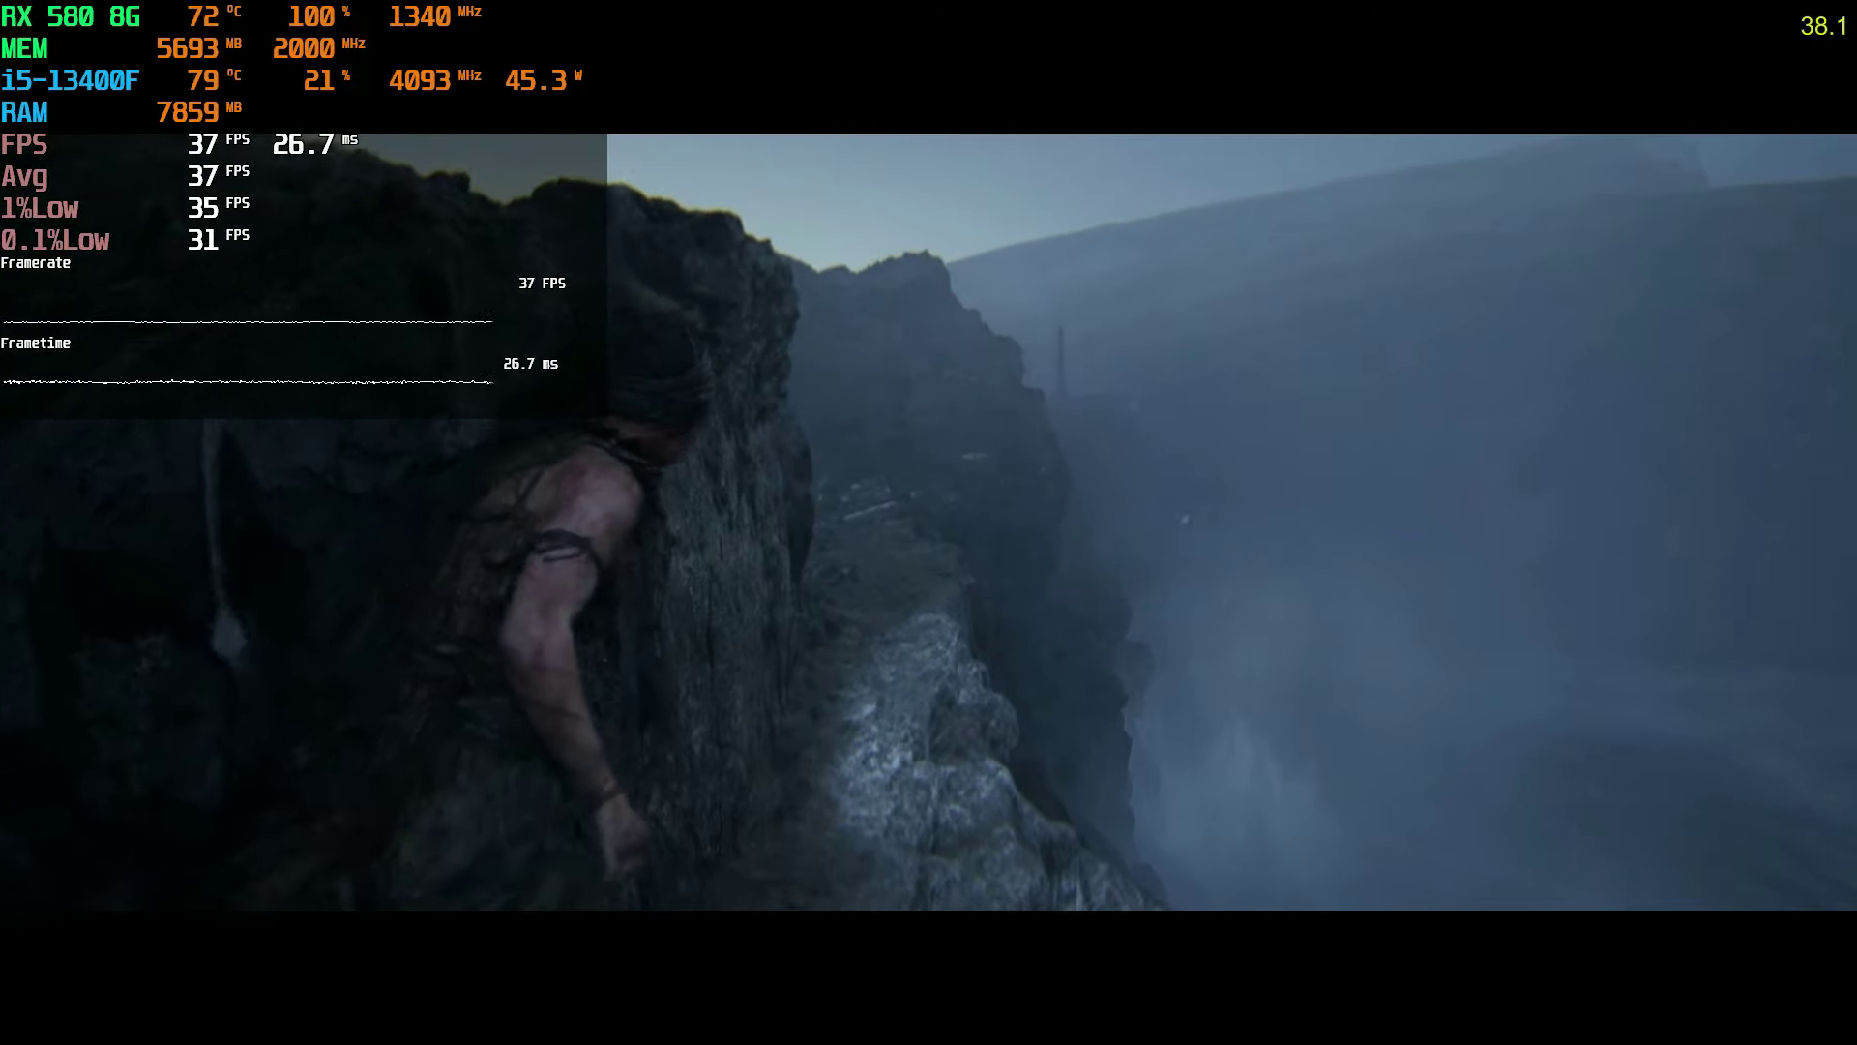
{"action": "key", "text": "w"}
{"action": "key", "text": "w"}
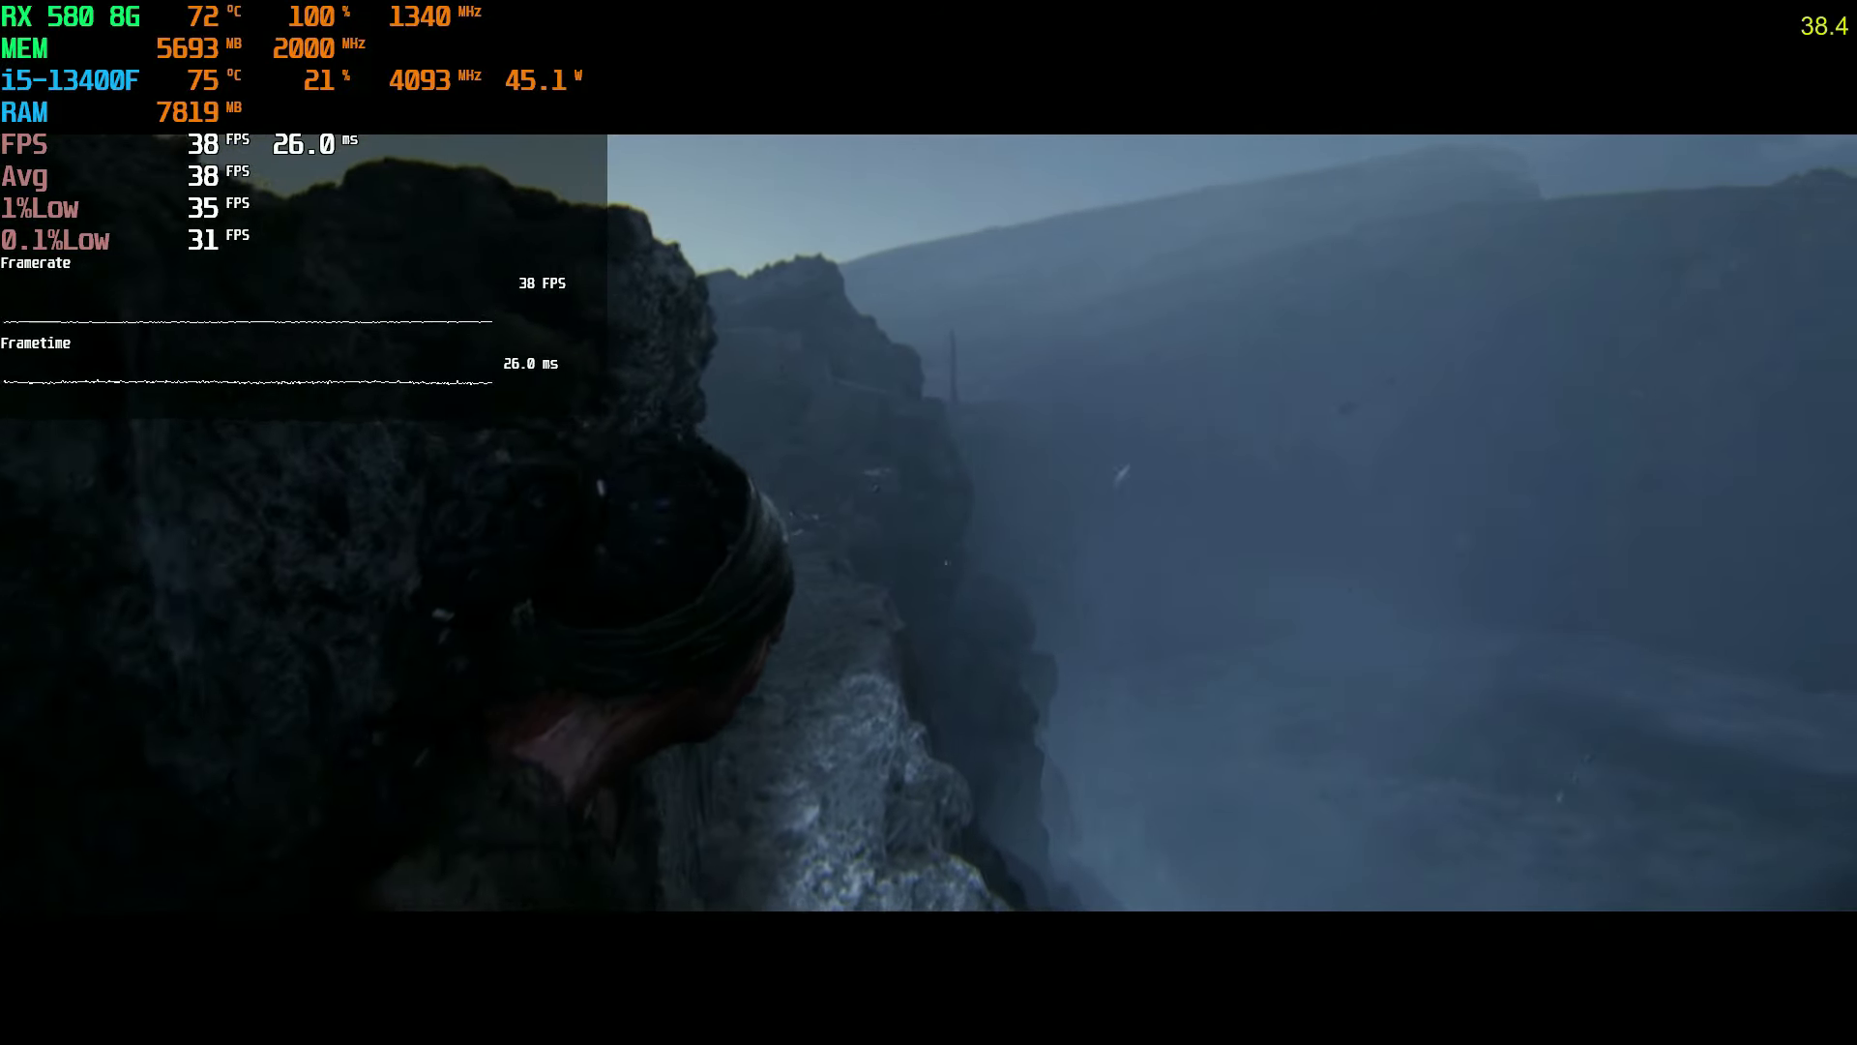
{"action": "key", "text": "w"}
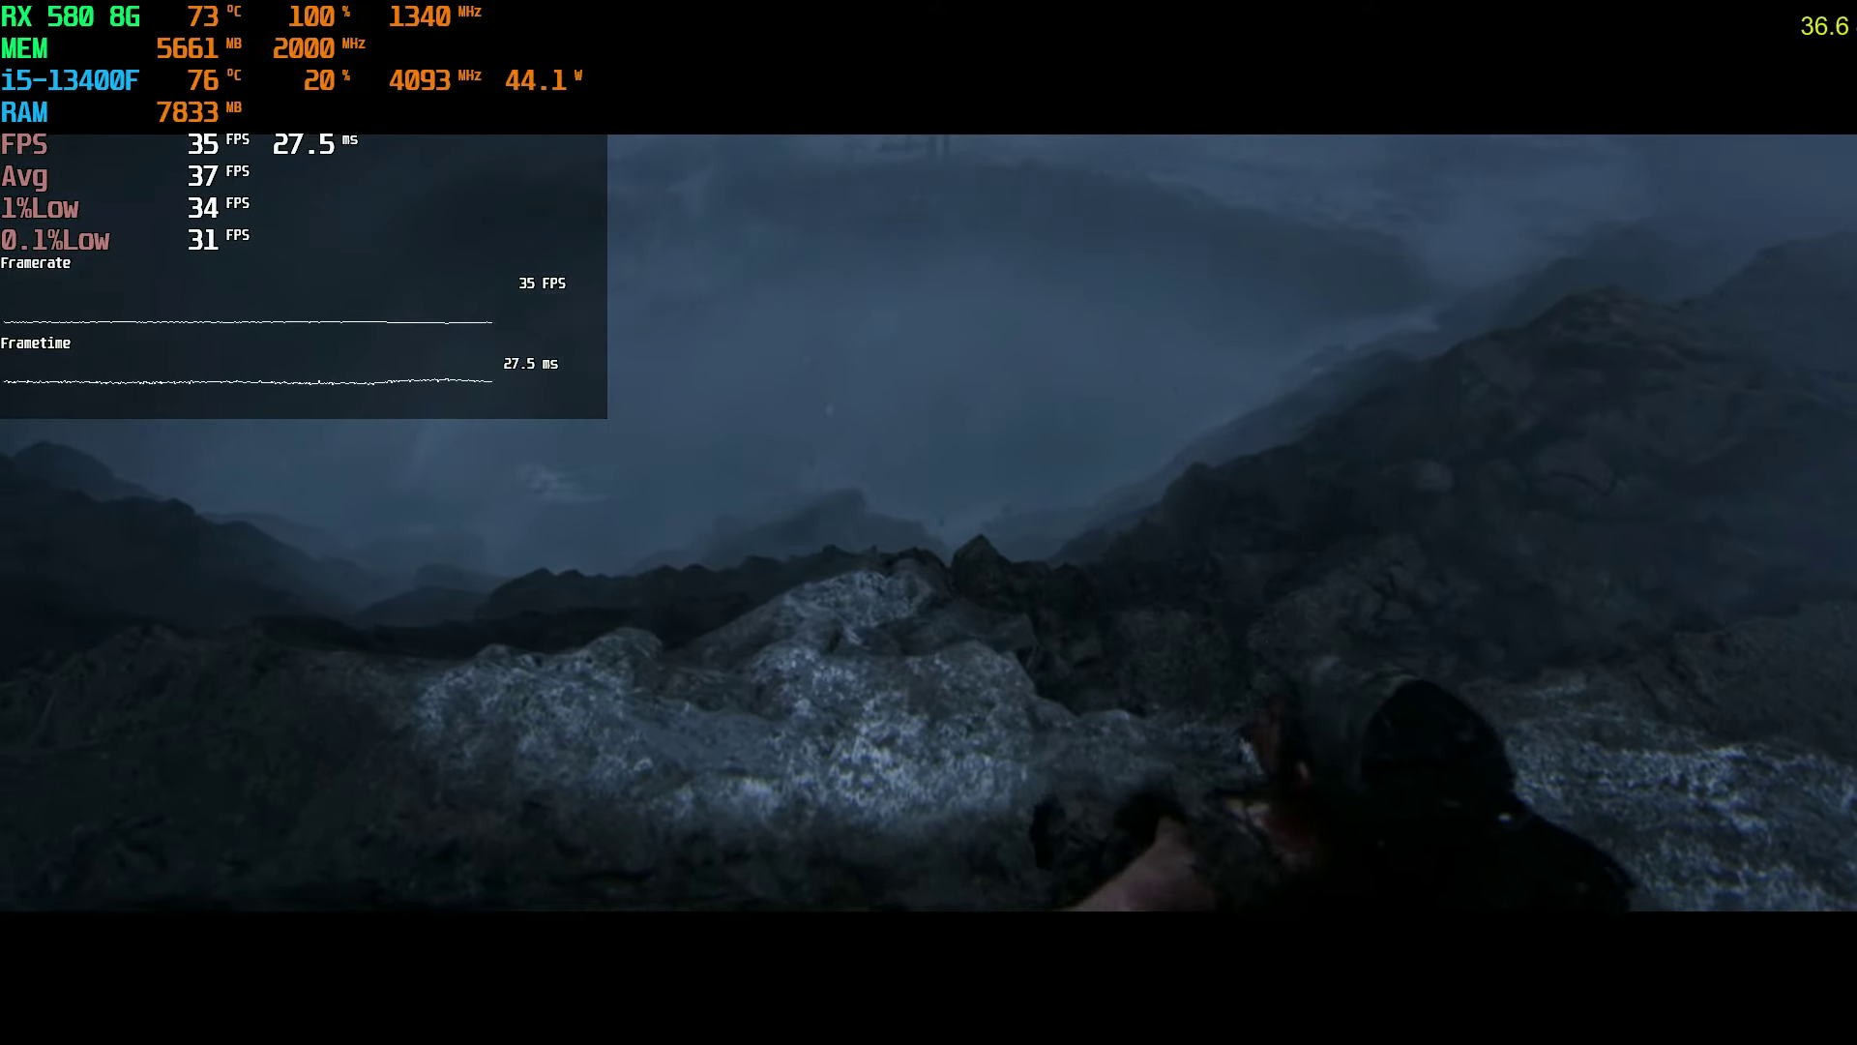
{"action": "key", "text": "w"}
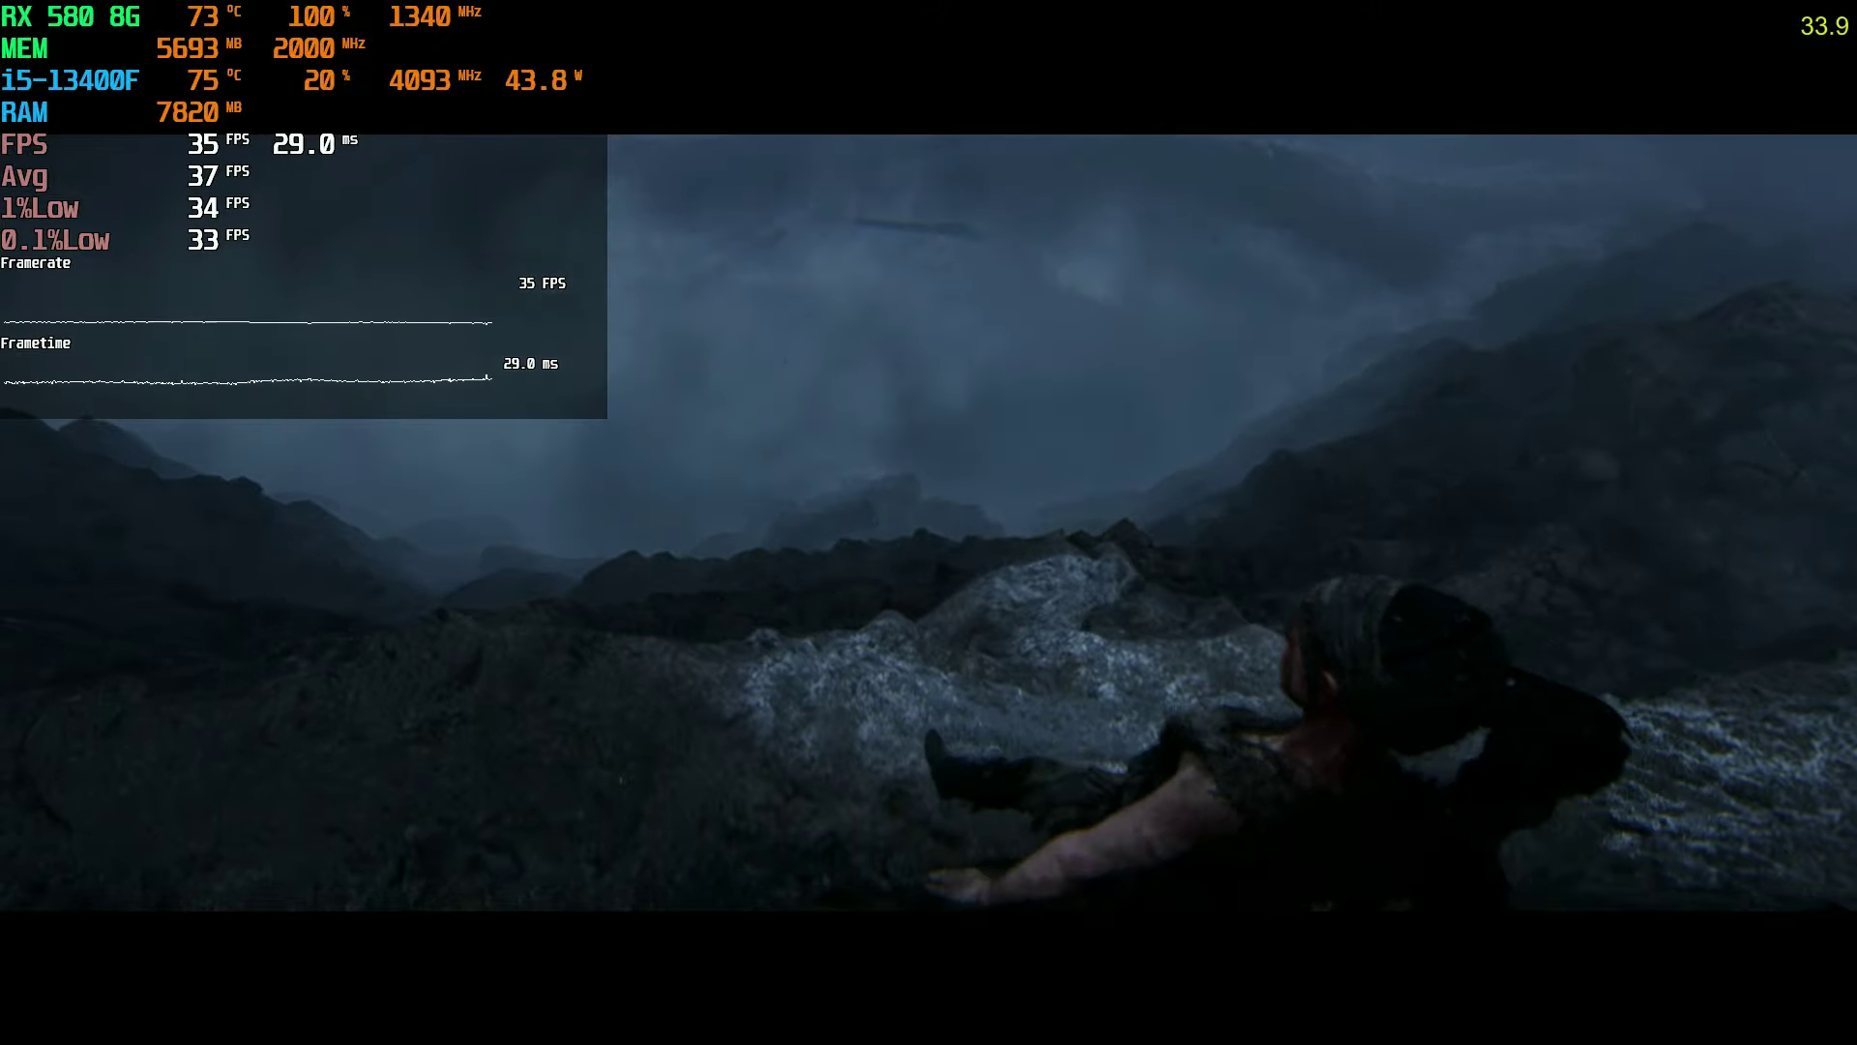
{"action": "key", "text": "w"}
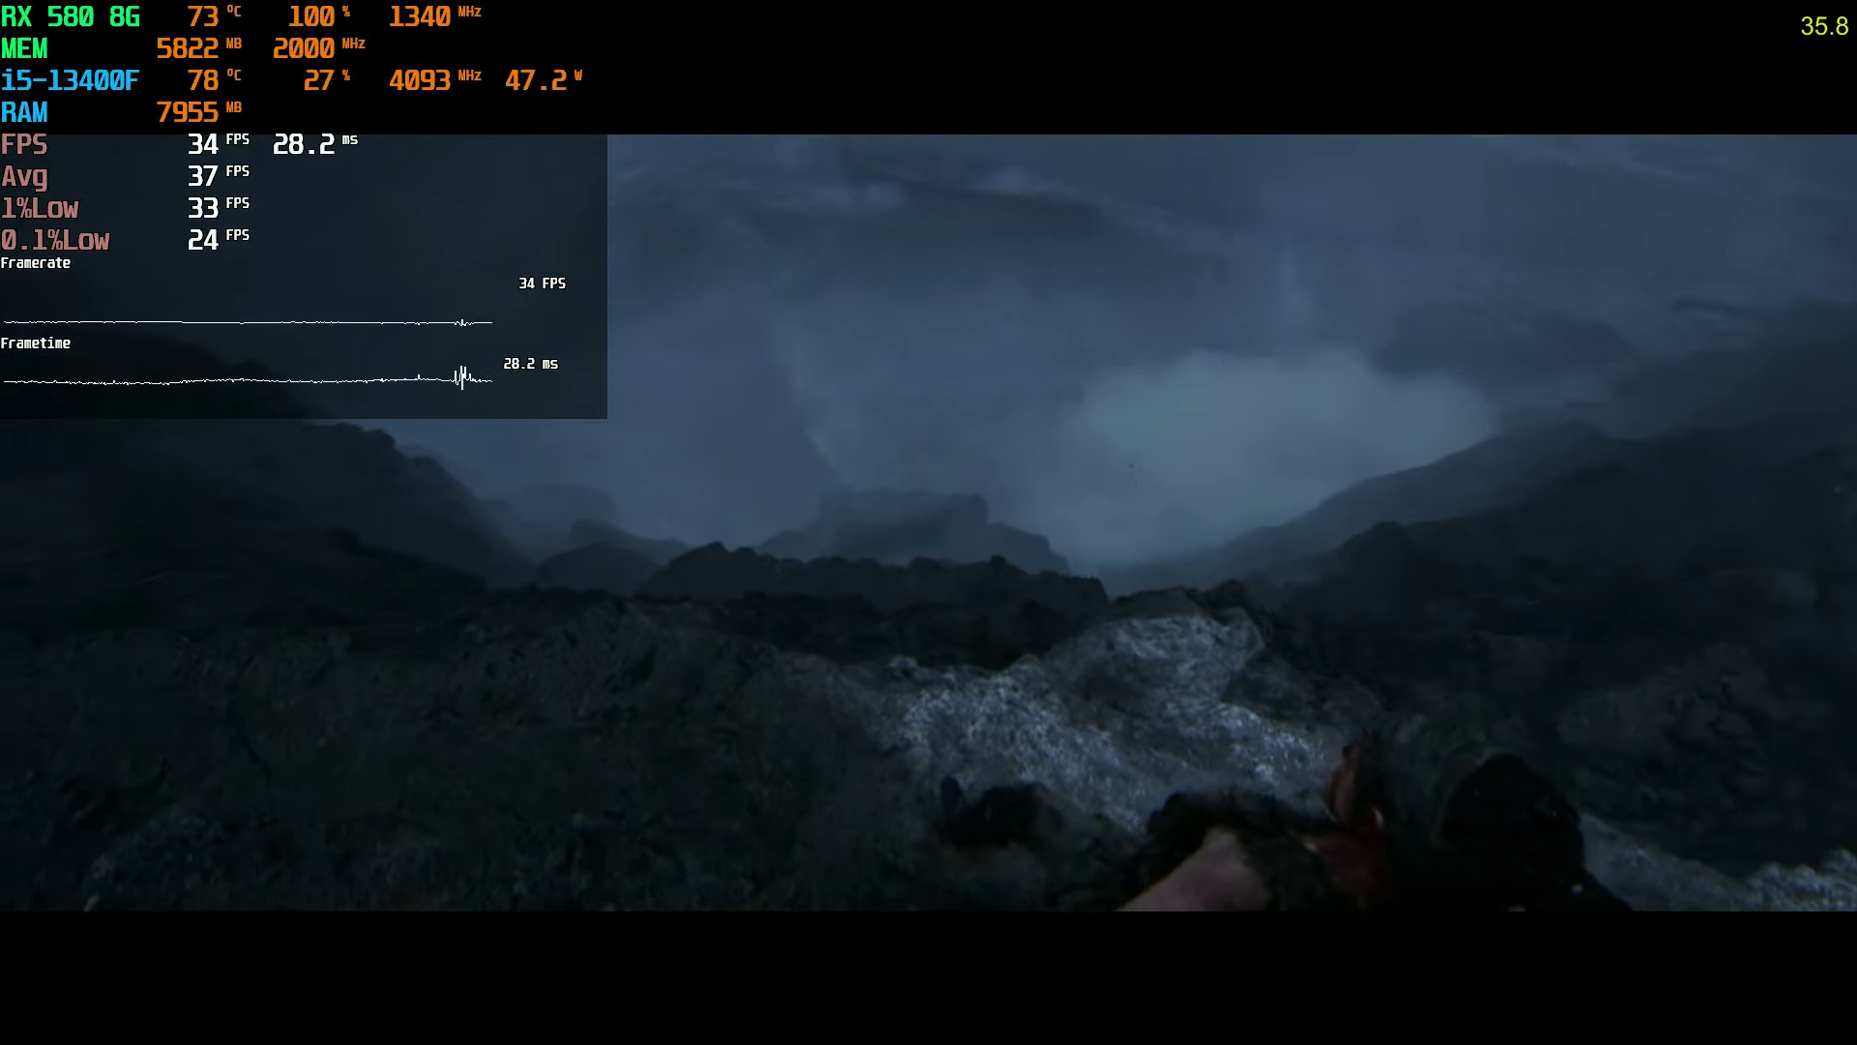
Get Senua up from crawling and run her along the rocky path toward the valley.
{"action": "key", "text": "w"}
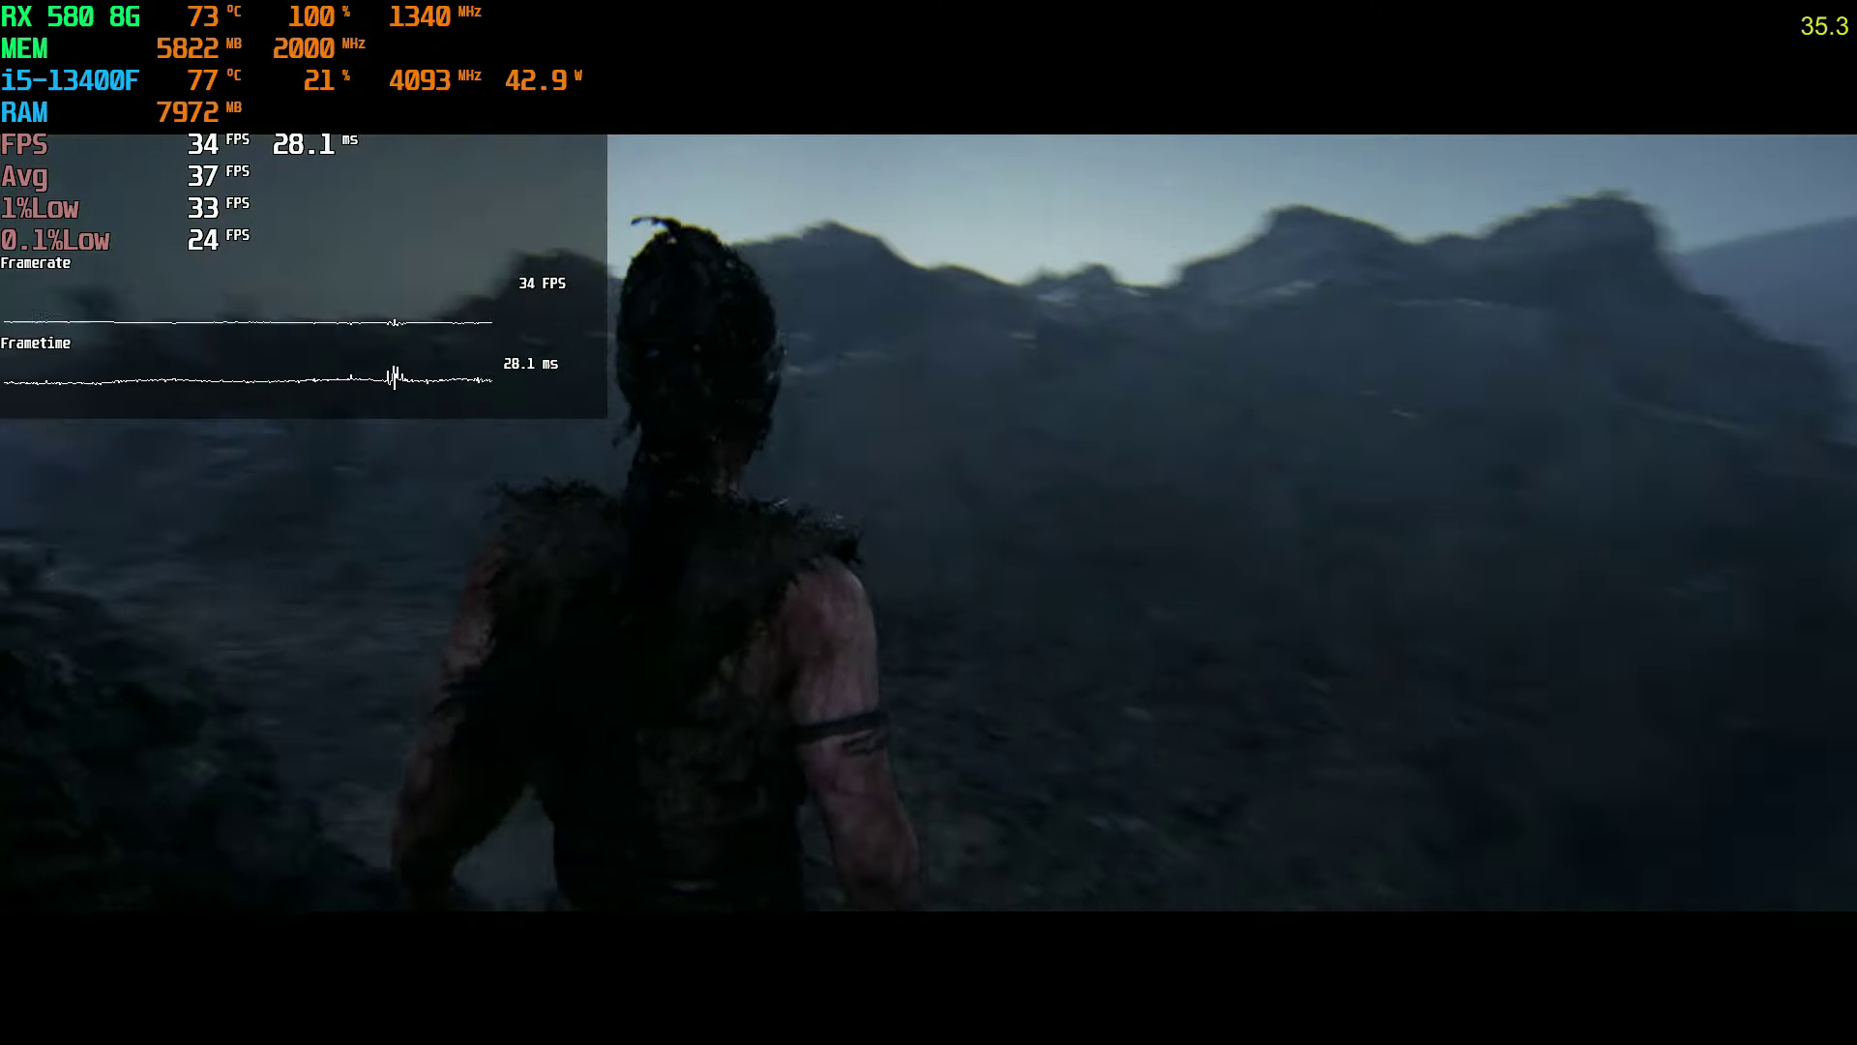
{"action": "key", "text": "w"}
{"action": "key", "text": "w"}
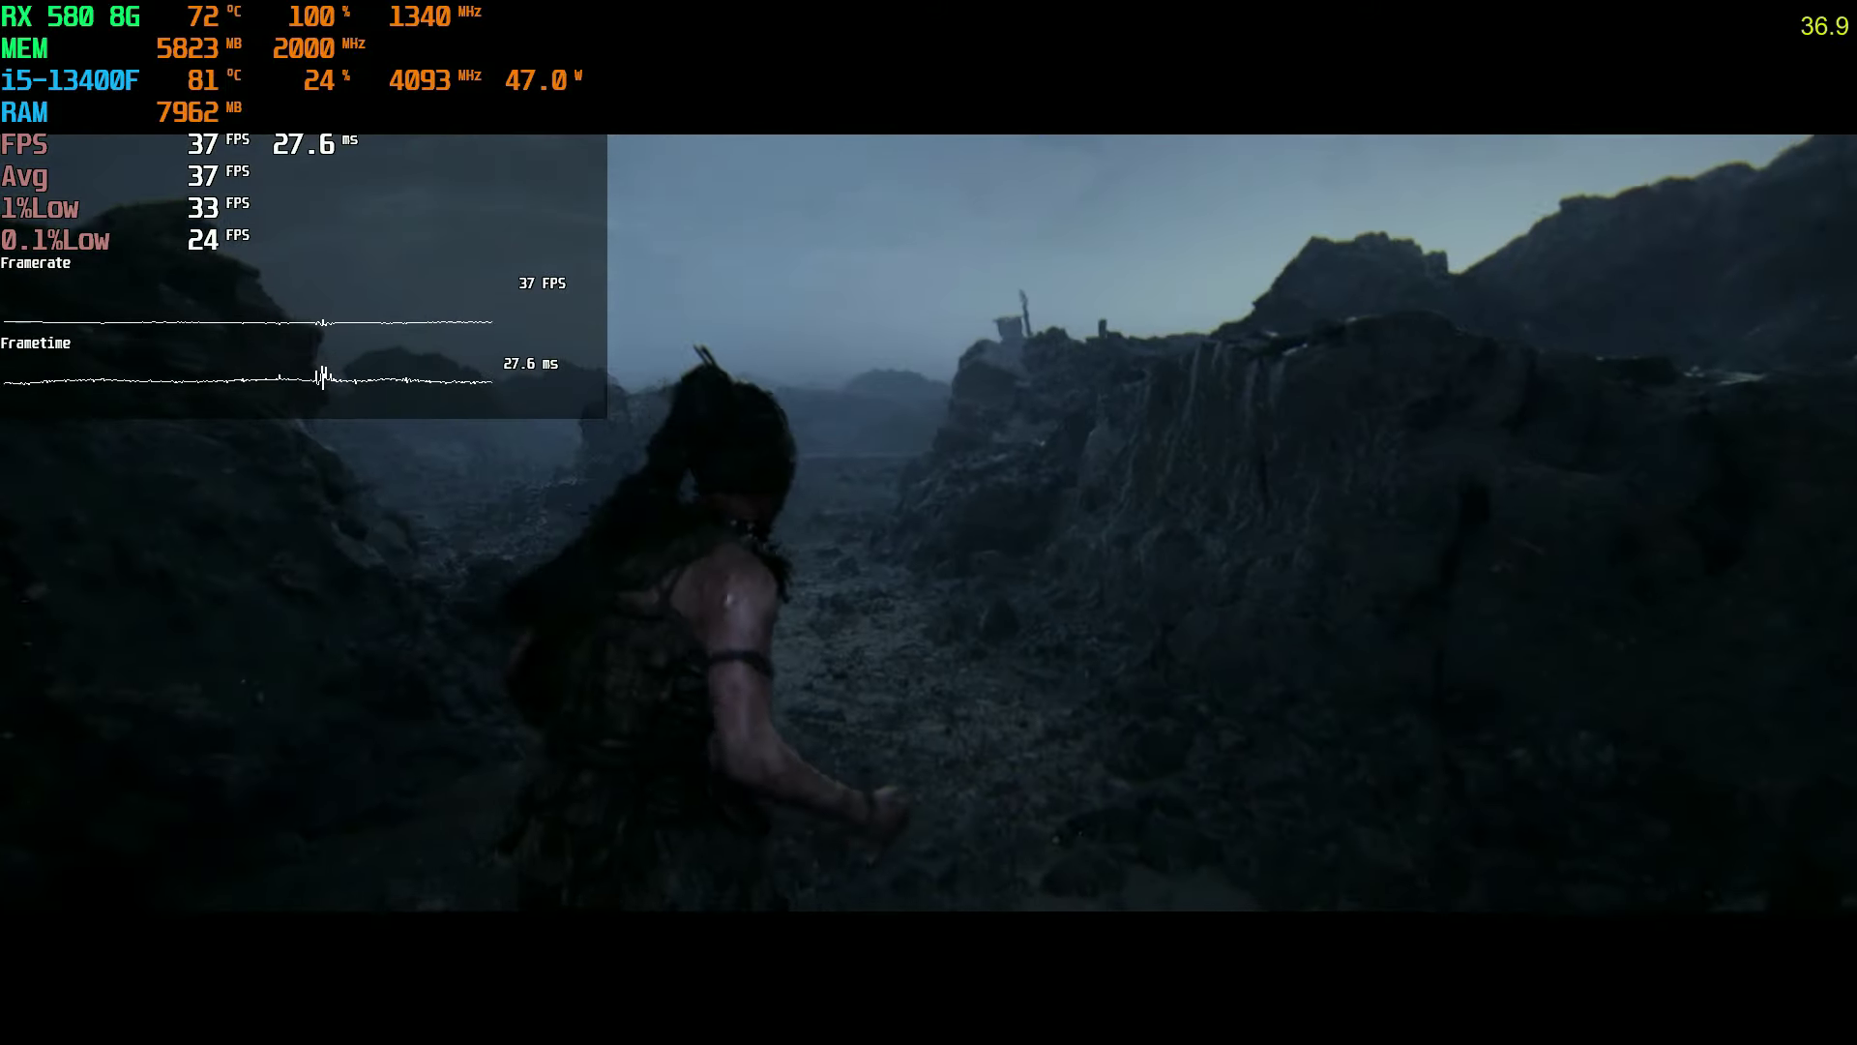
{"action": "key", "text": "w"}
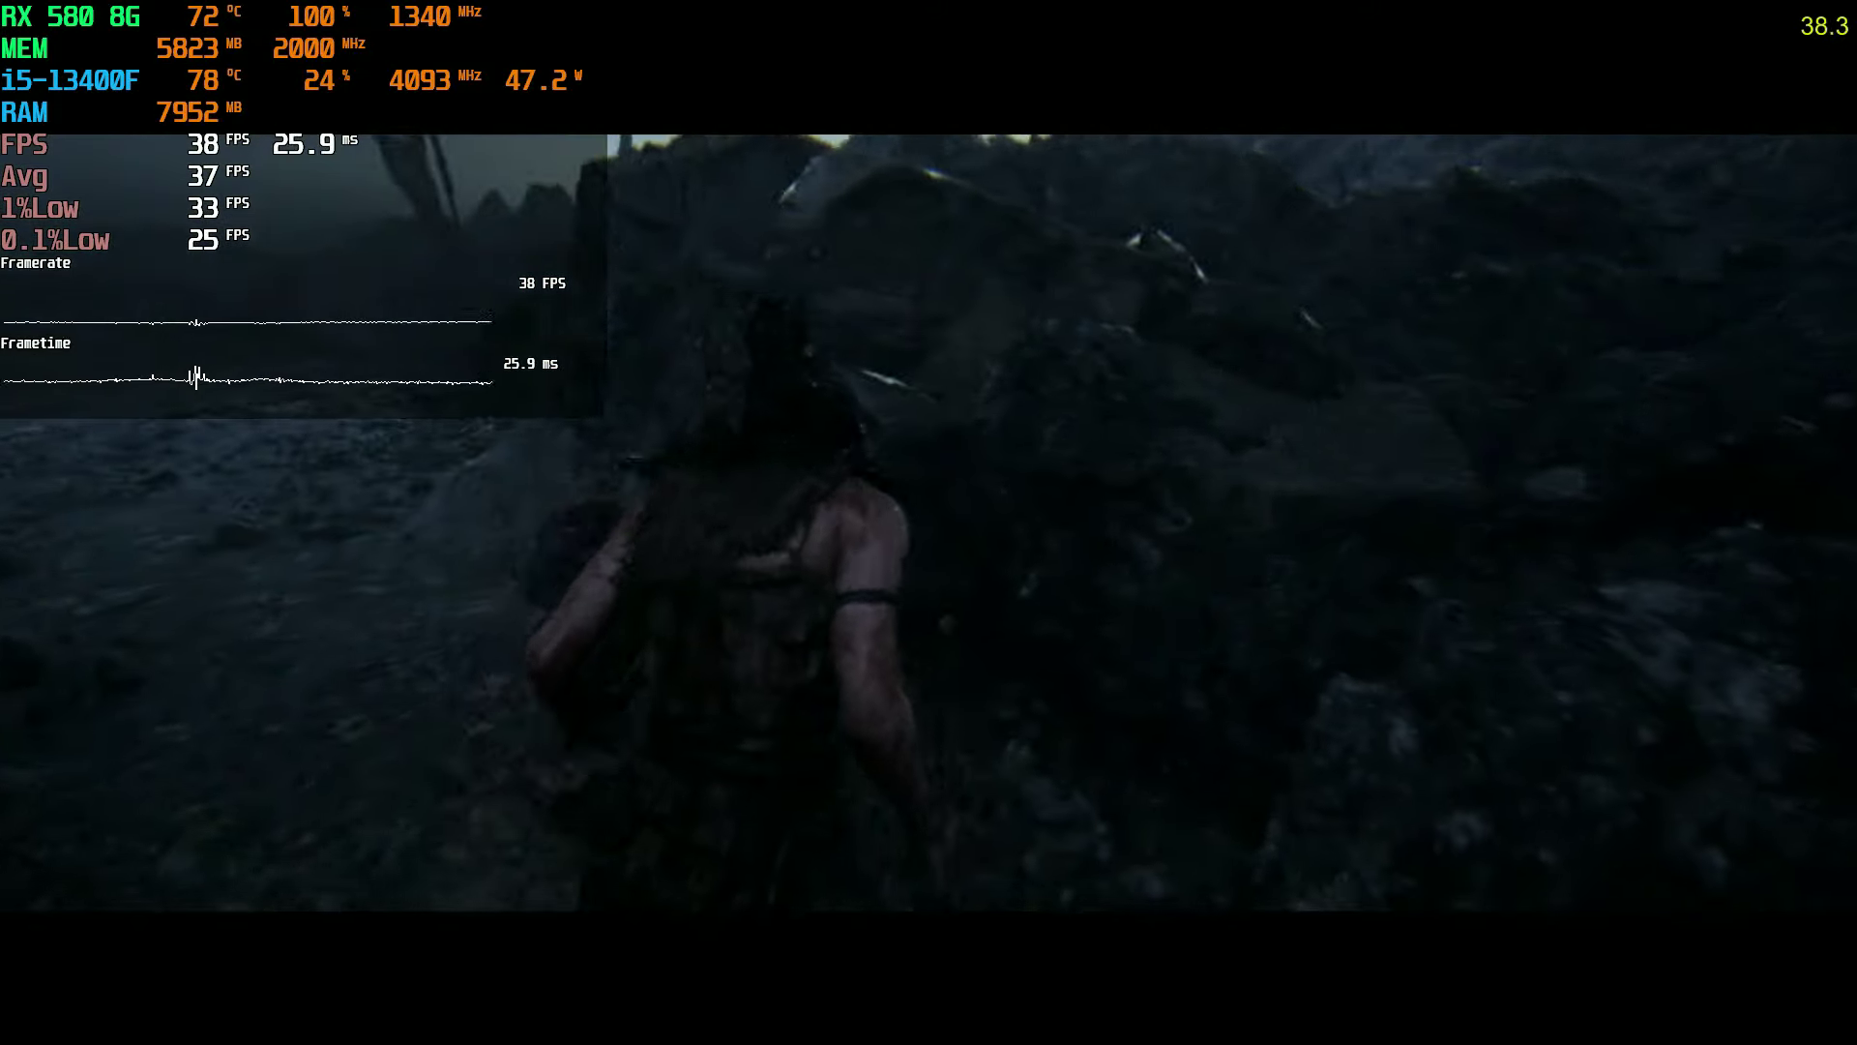
{"action": "key", "text": "w"}
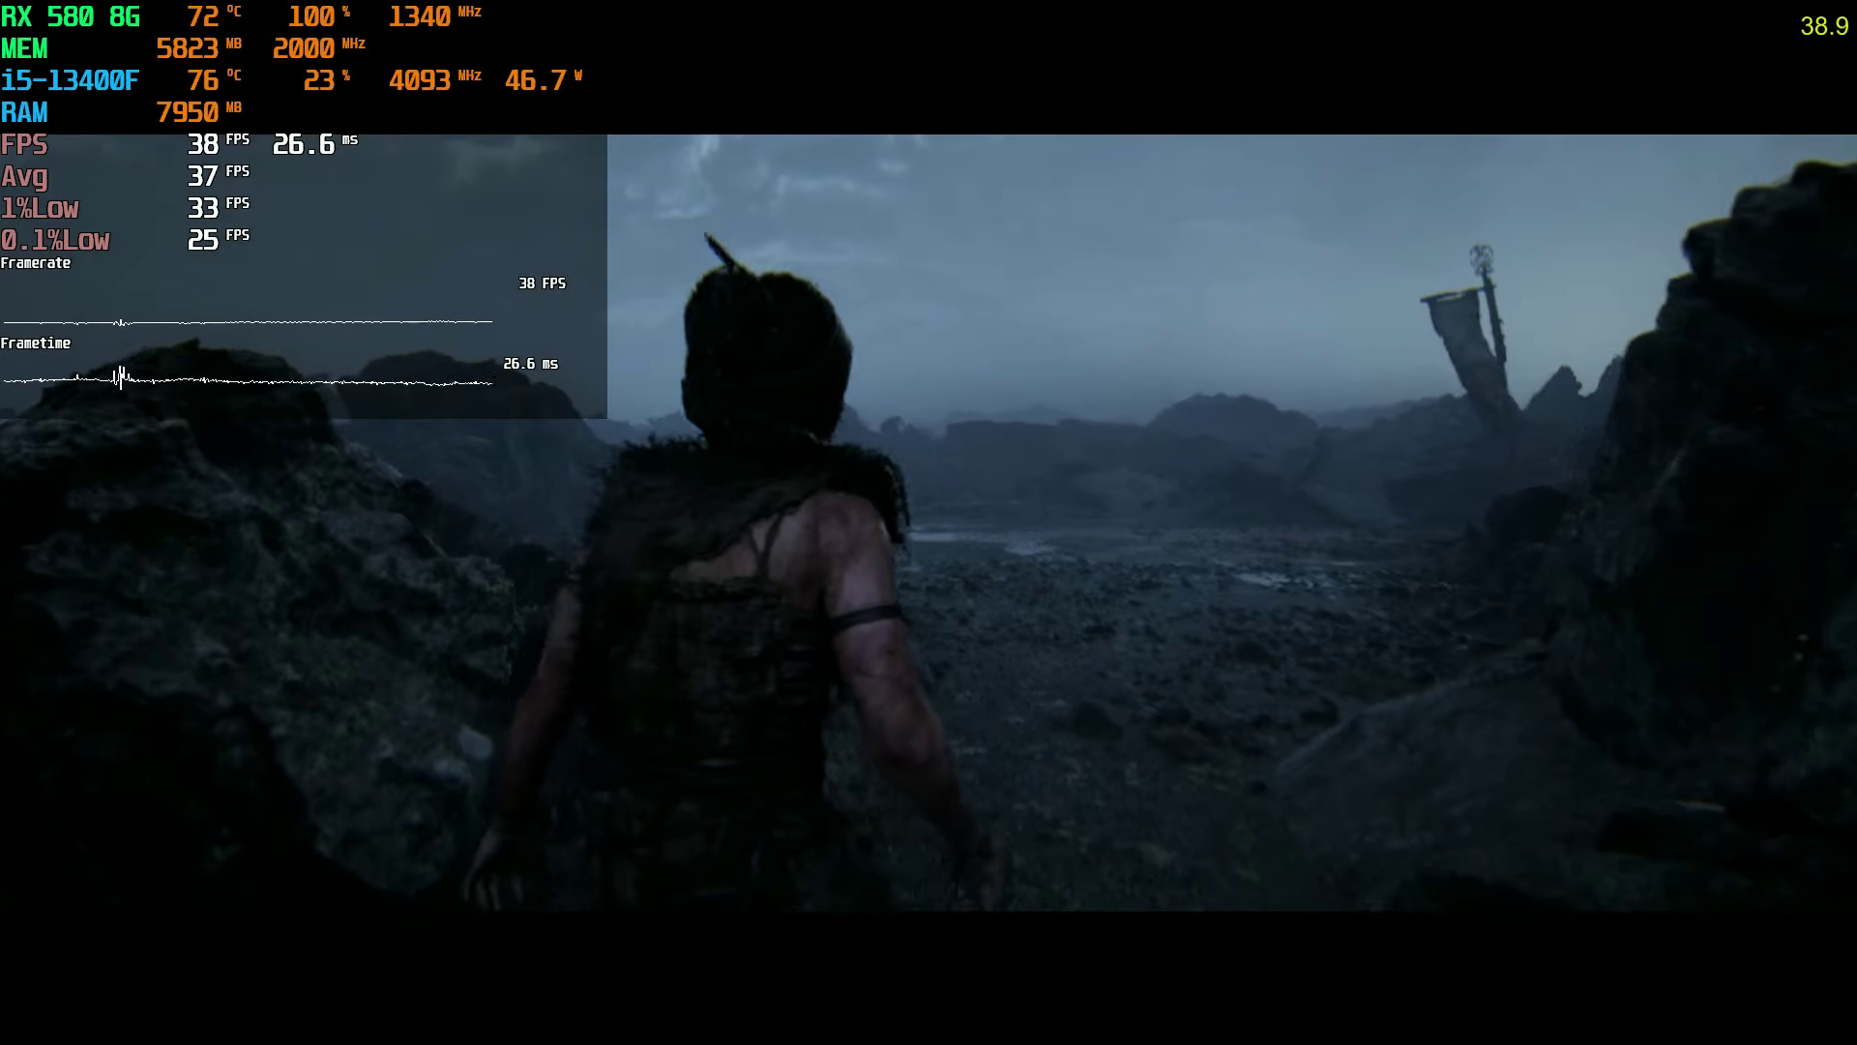
{"action": "key", "text": "w"}
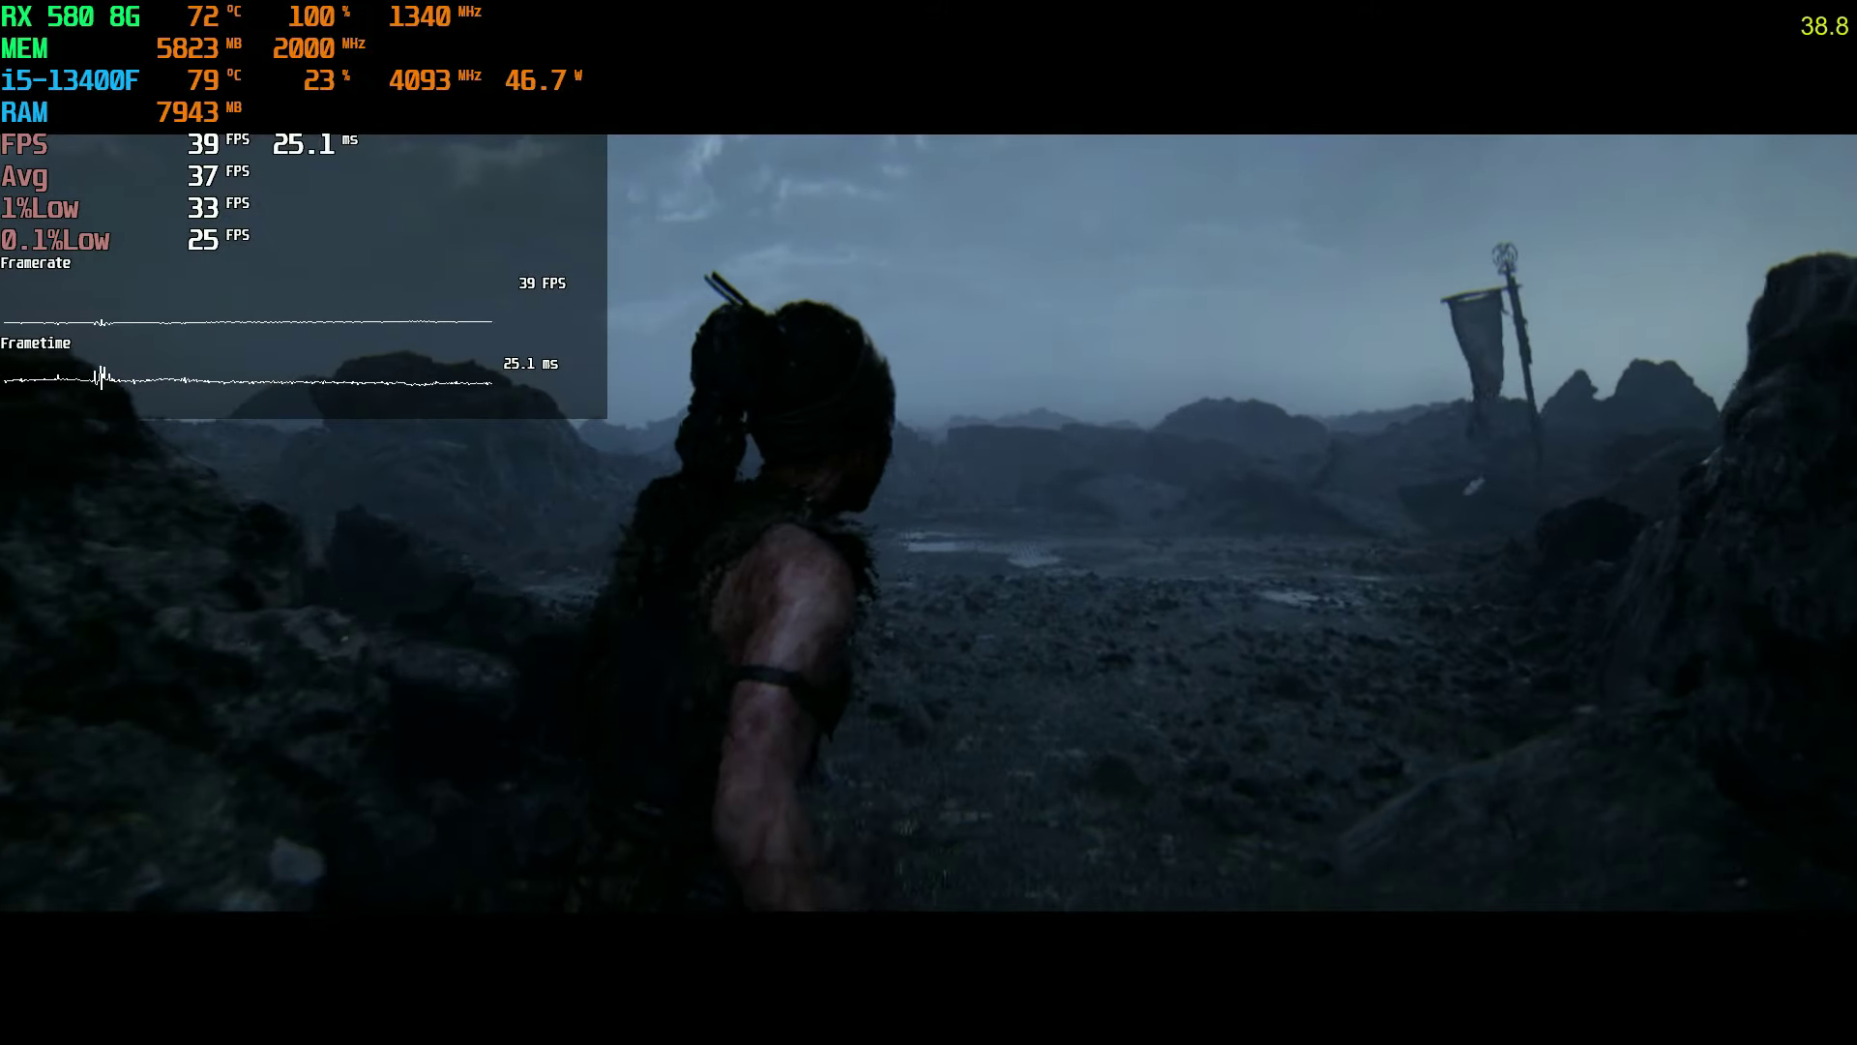
{"action": "key", "text": "w"}
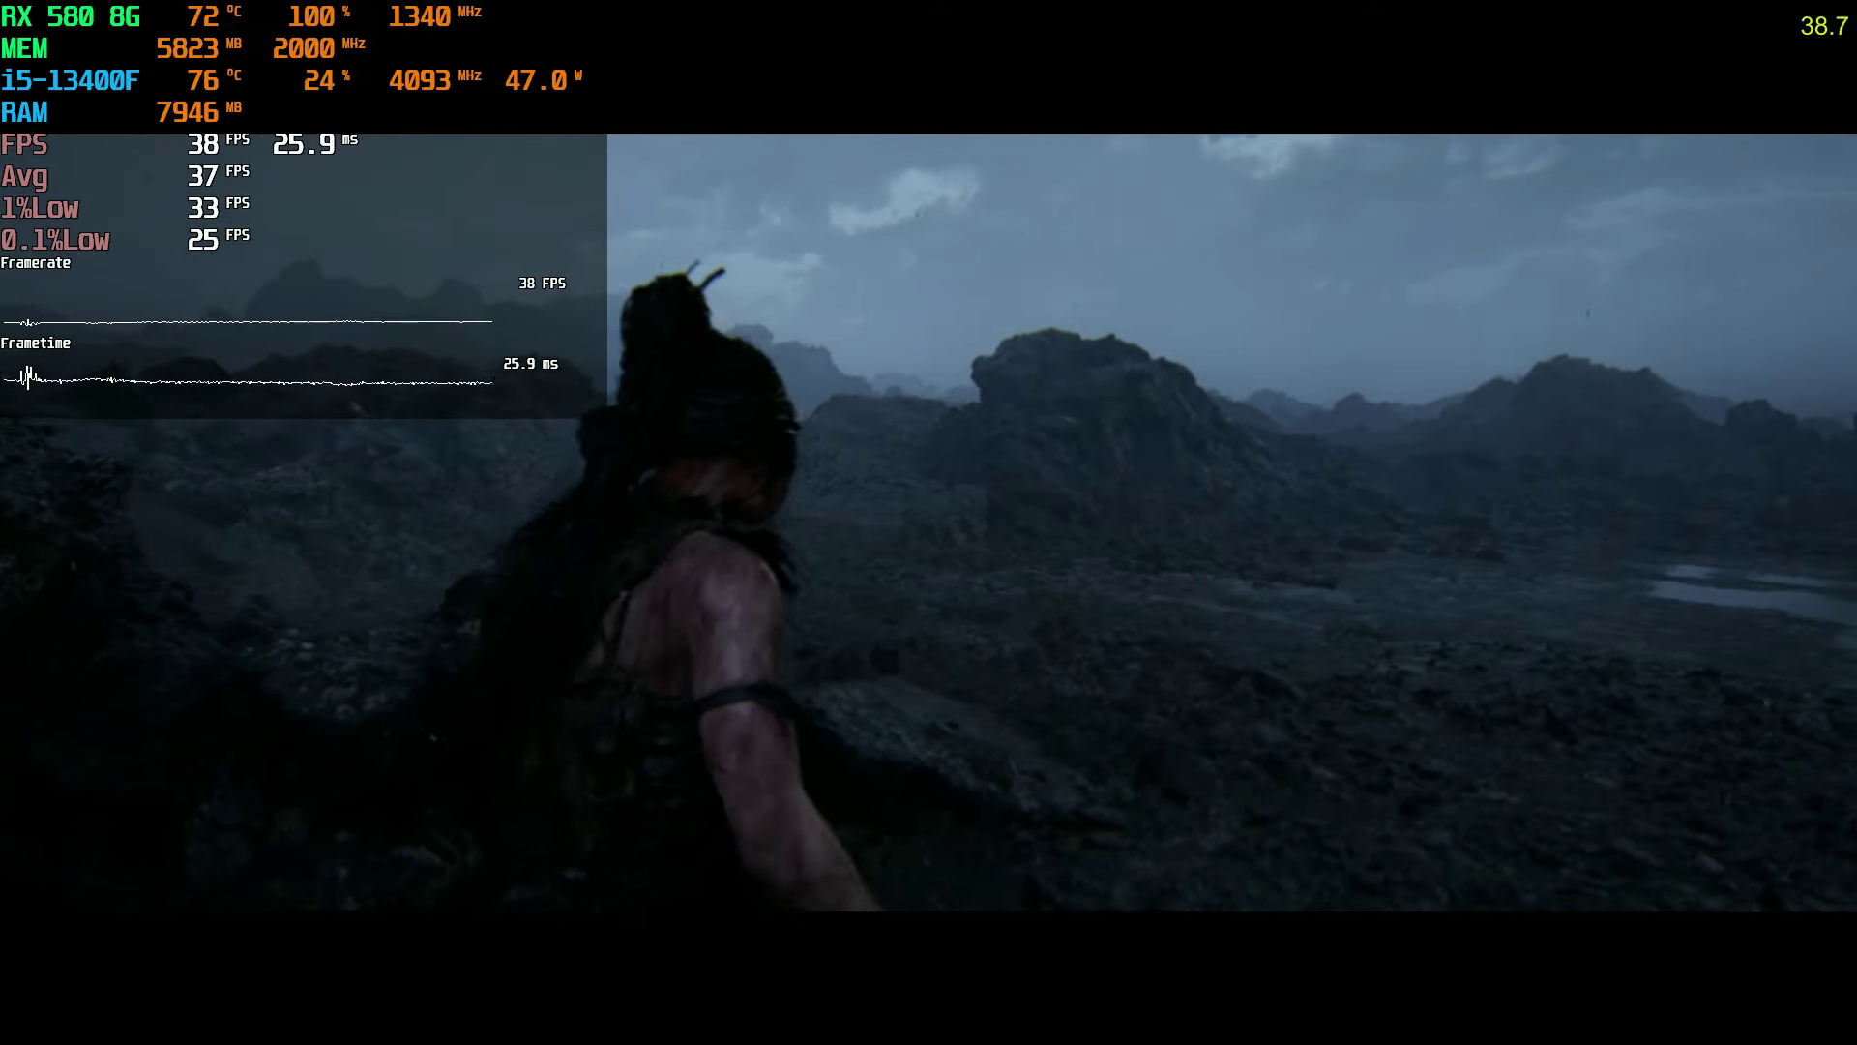
Walk Senua past the leaning banner and wrecked wooden structures, between the rocky walls.
{"action": "key", "text": "w"}
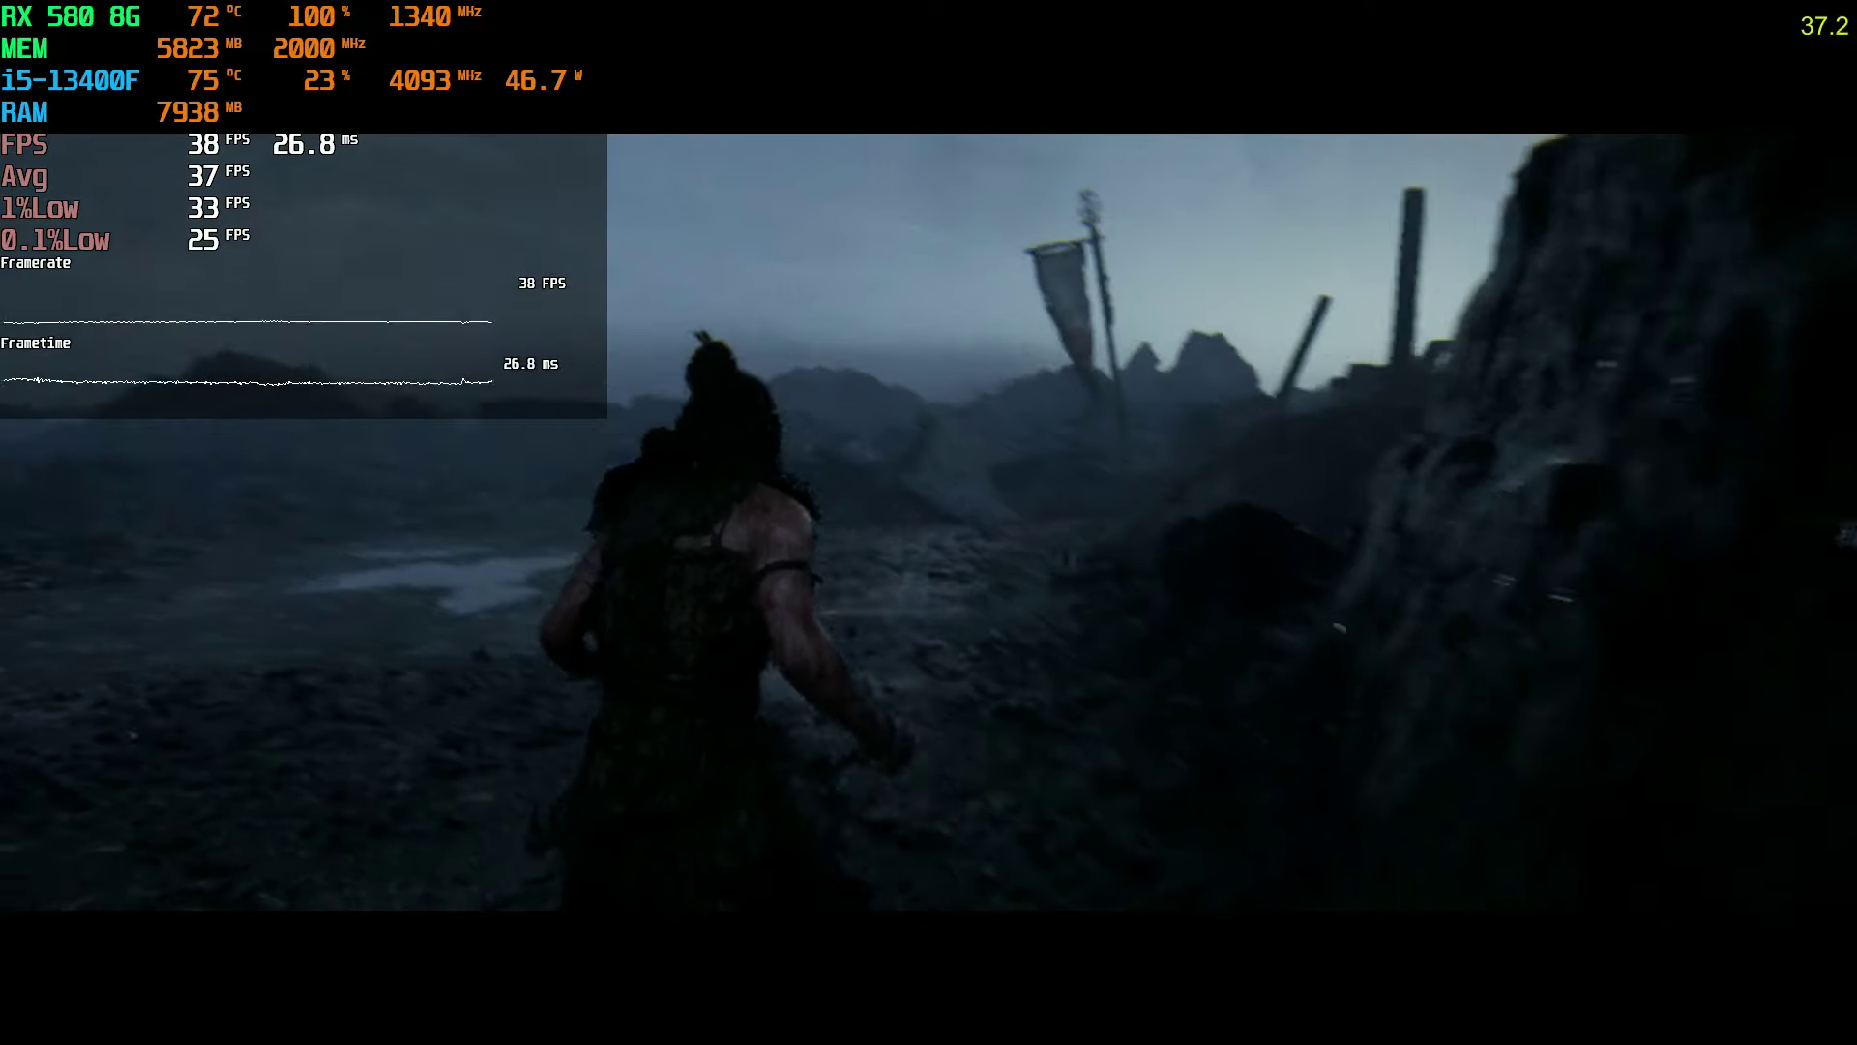
{"action": "key", "text": "w"}
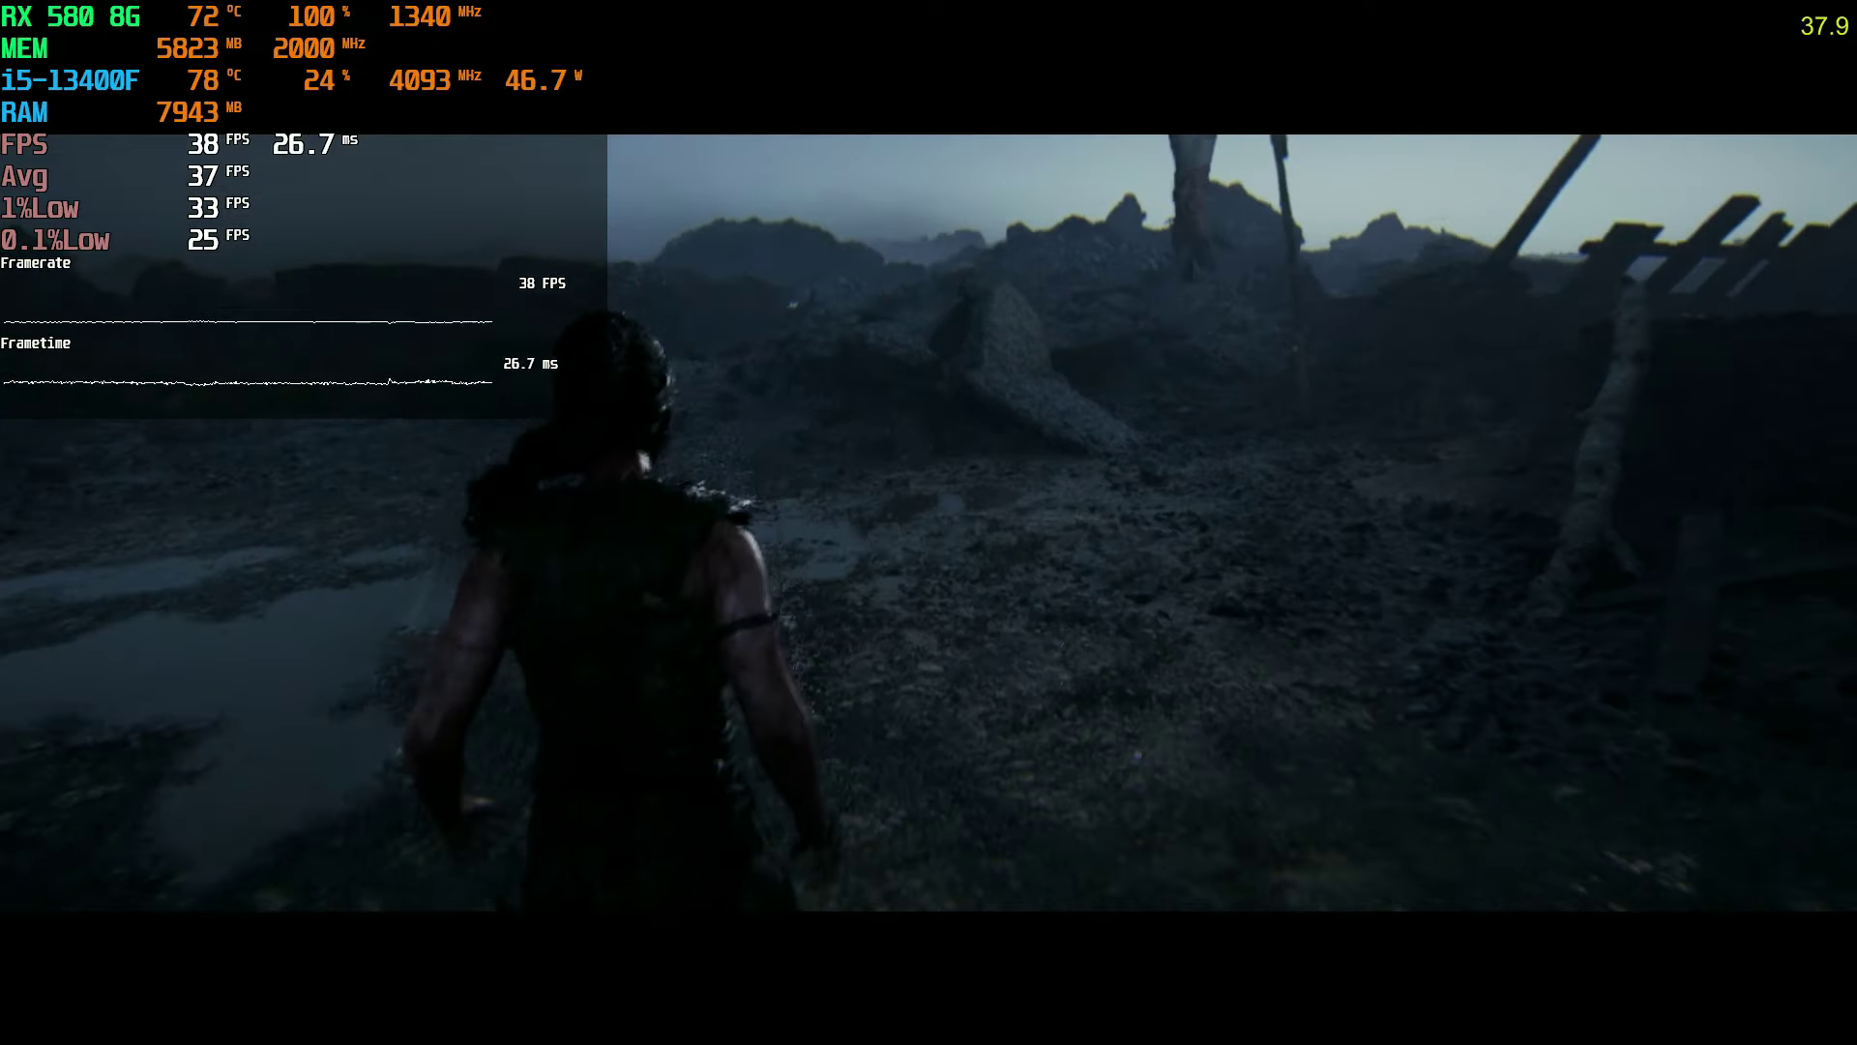
{"action": "key", "text": "w"}
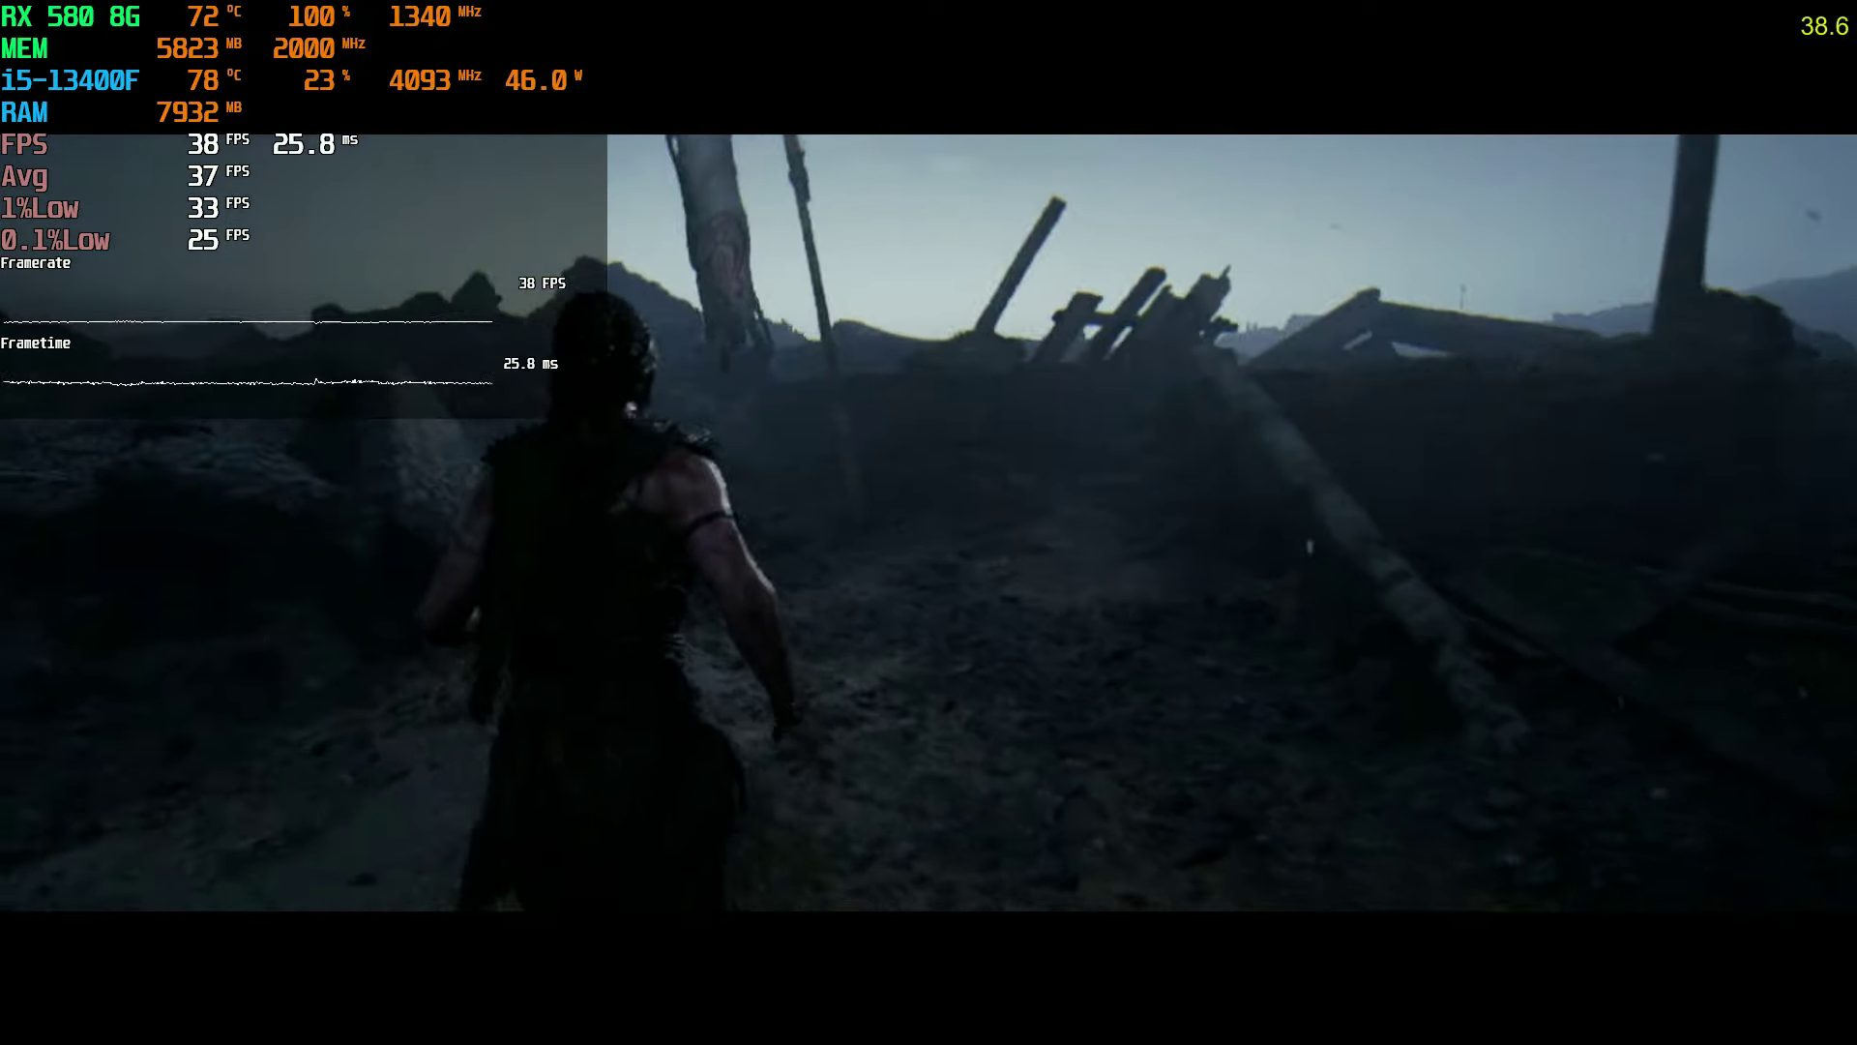
{"action": "key", "text": "w"}
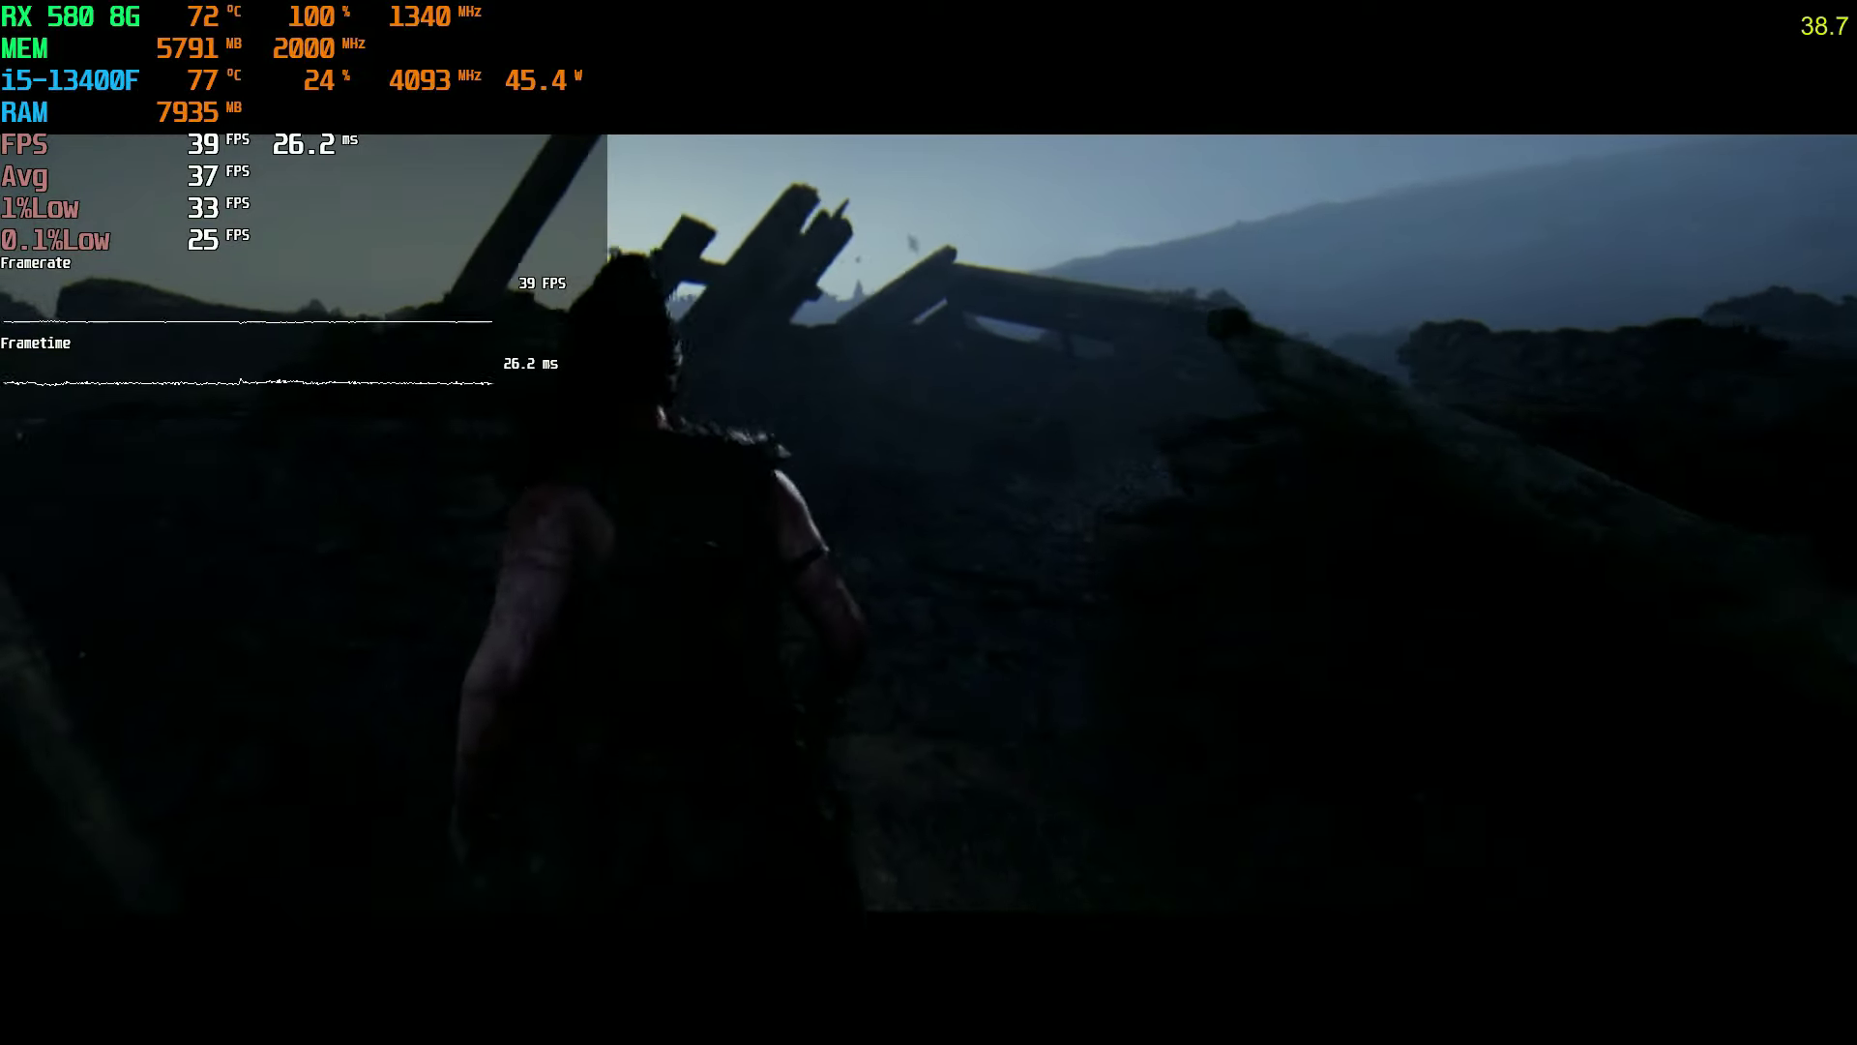
{"action": "key", "text": "w"}
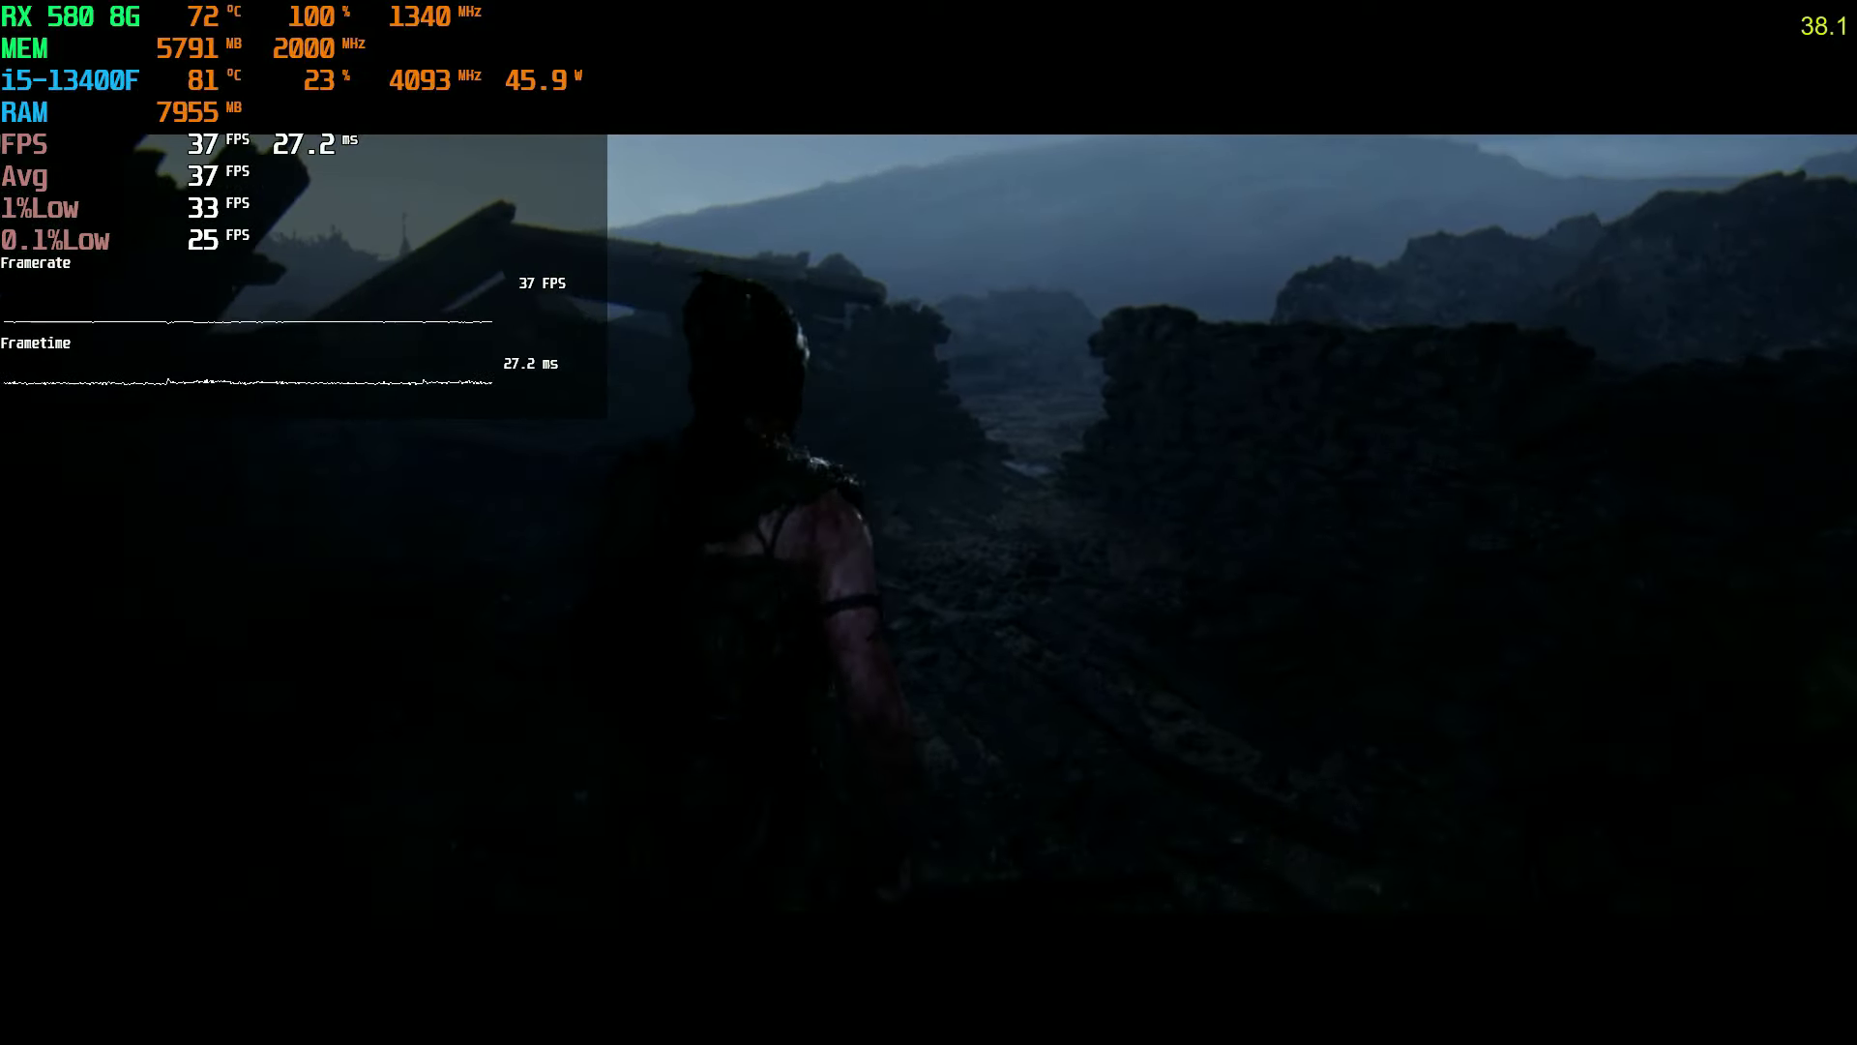
{"action": "key", "text": "w"}
{"action": "key", "text": "w"}
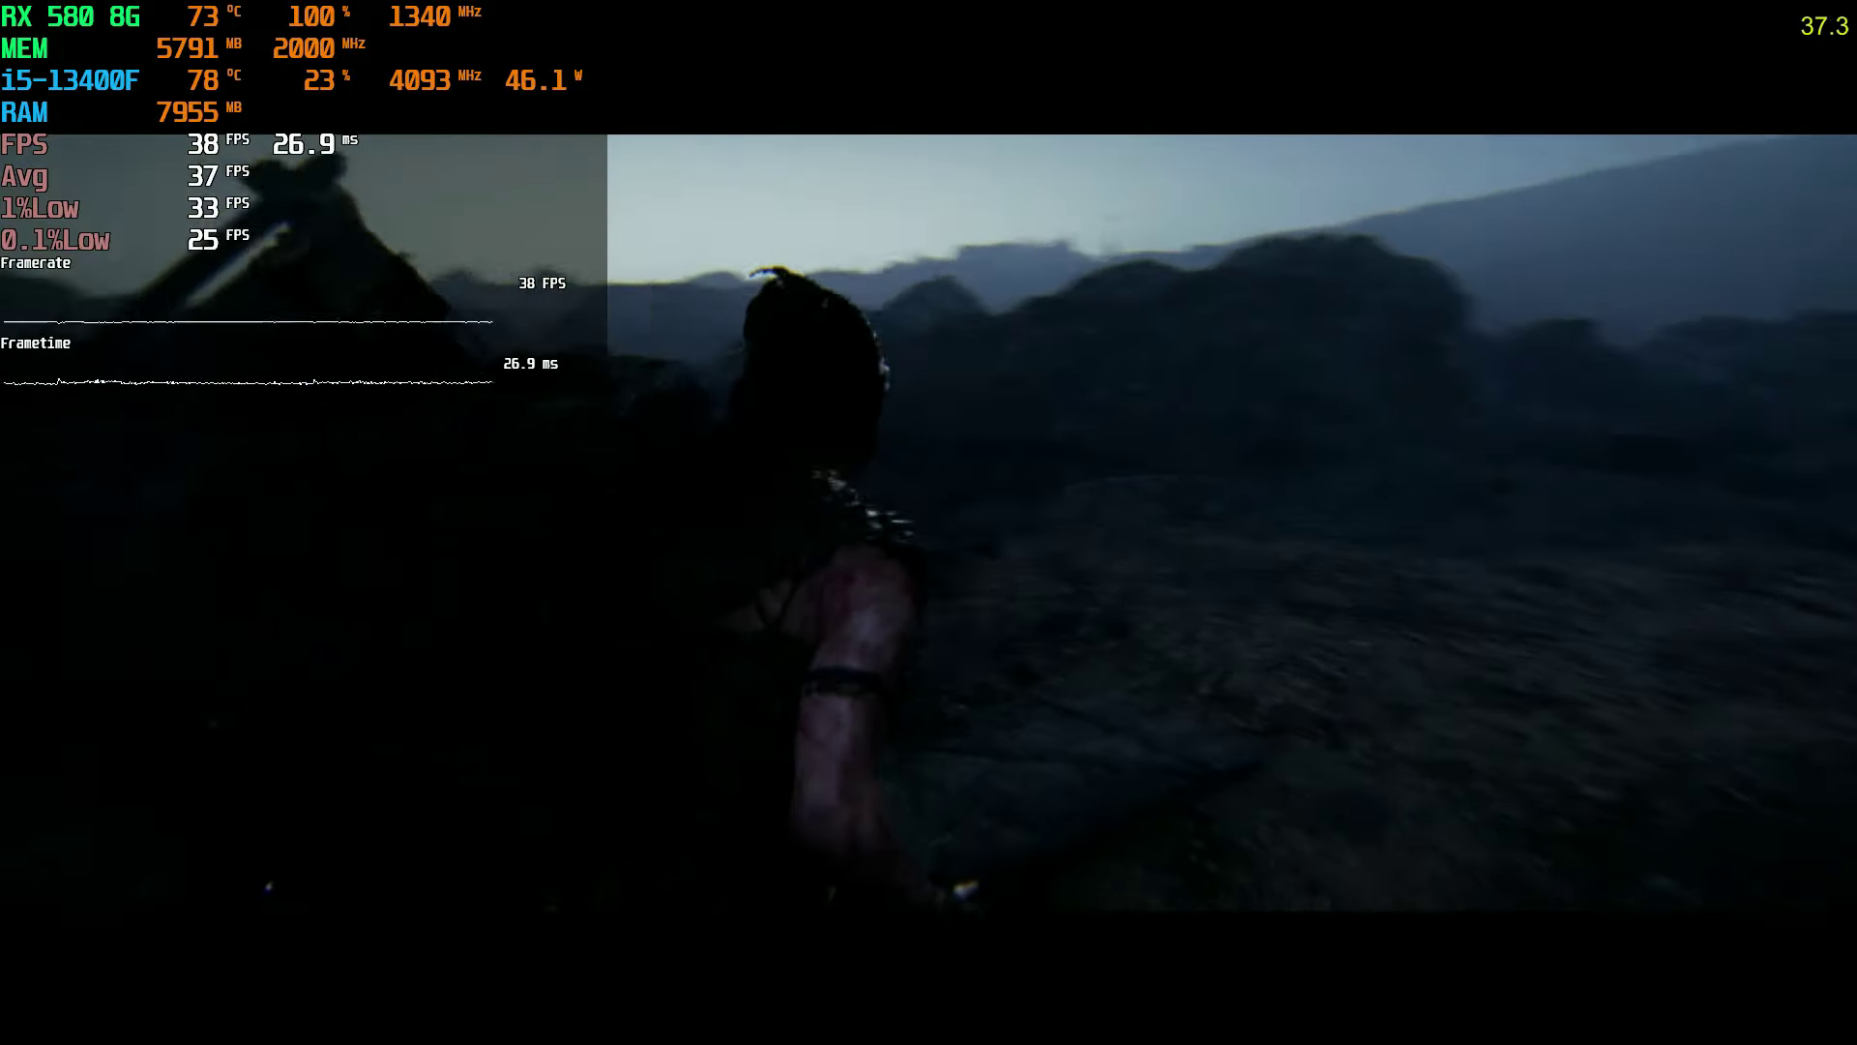
{"action": "key", "text": "w"}
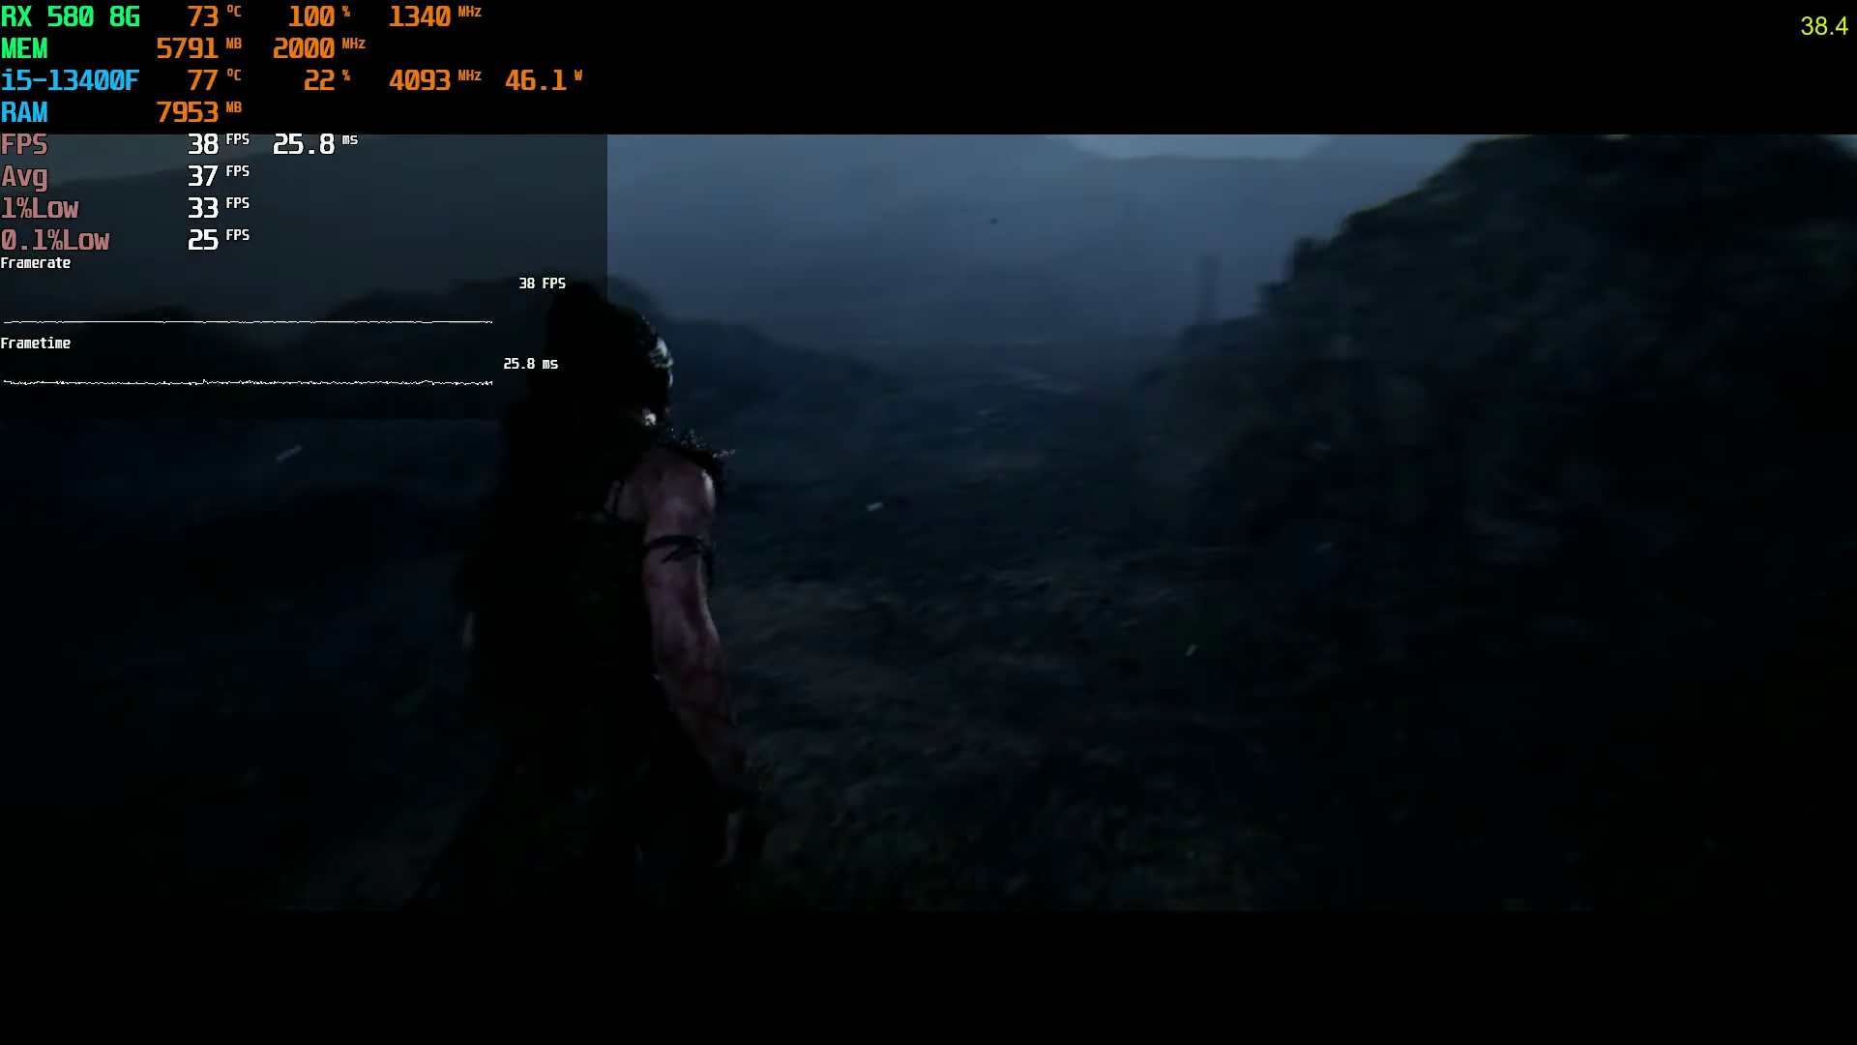
Run Senua across the valley to the tower until its rune lights up.
{"action": "key", "text": "w"}
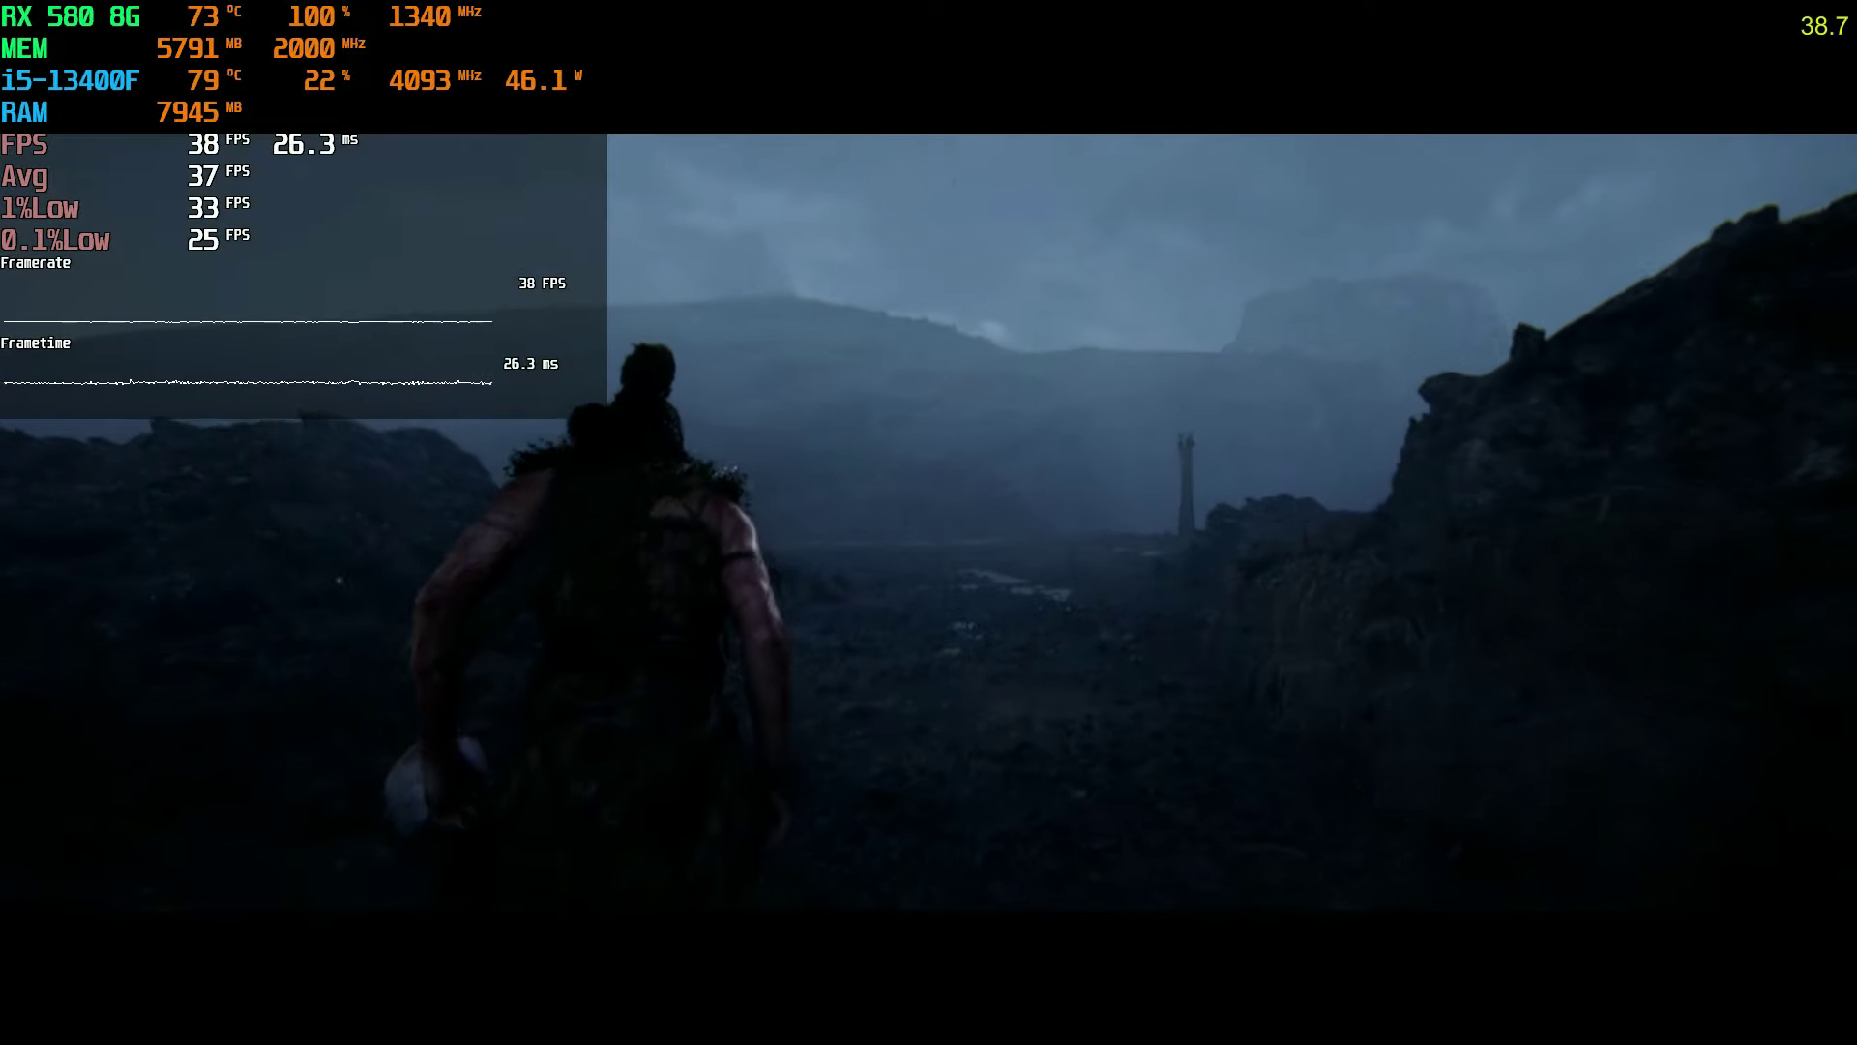
{"action": "key", "text": "w"}
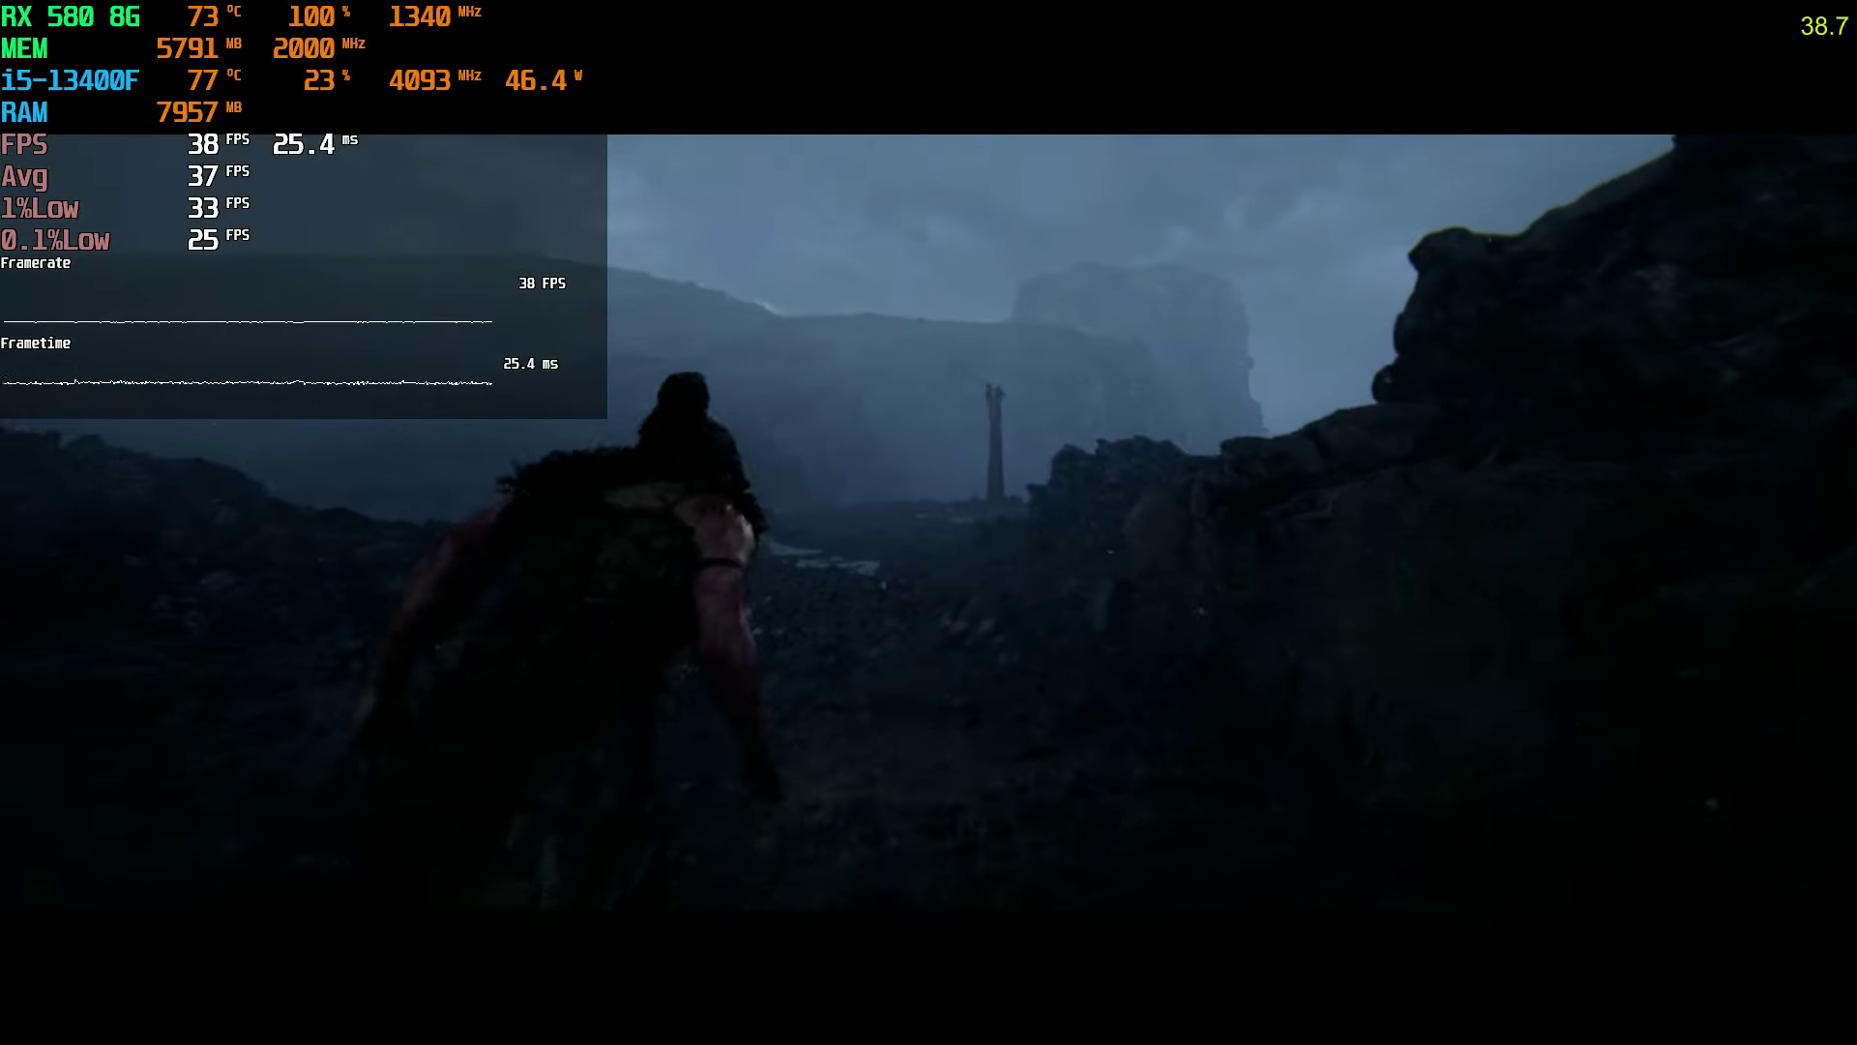
{"action": "key", "text": "w"}
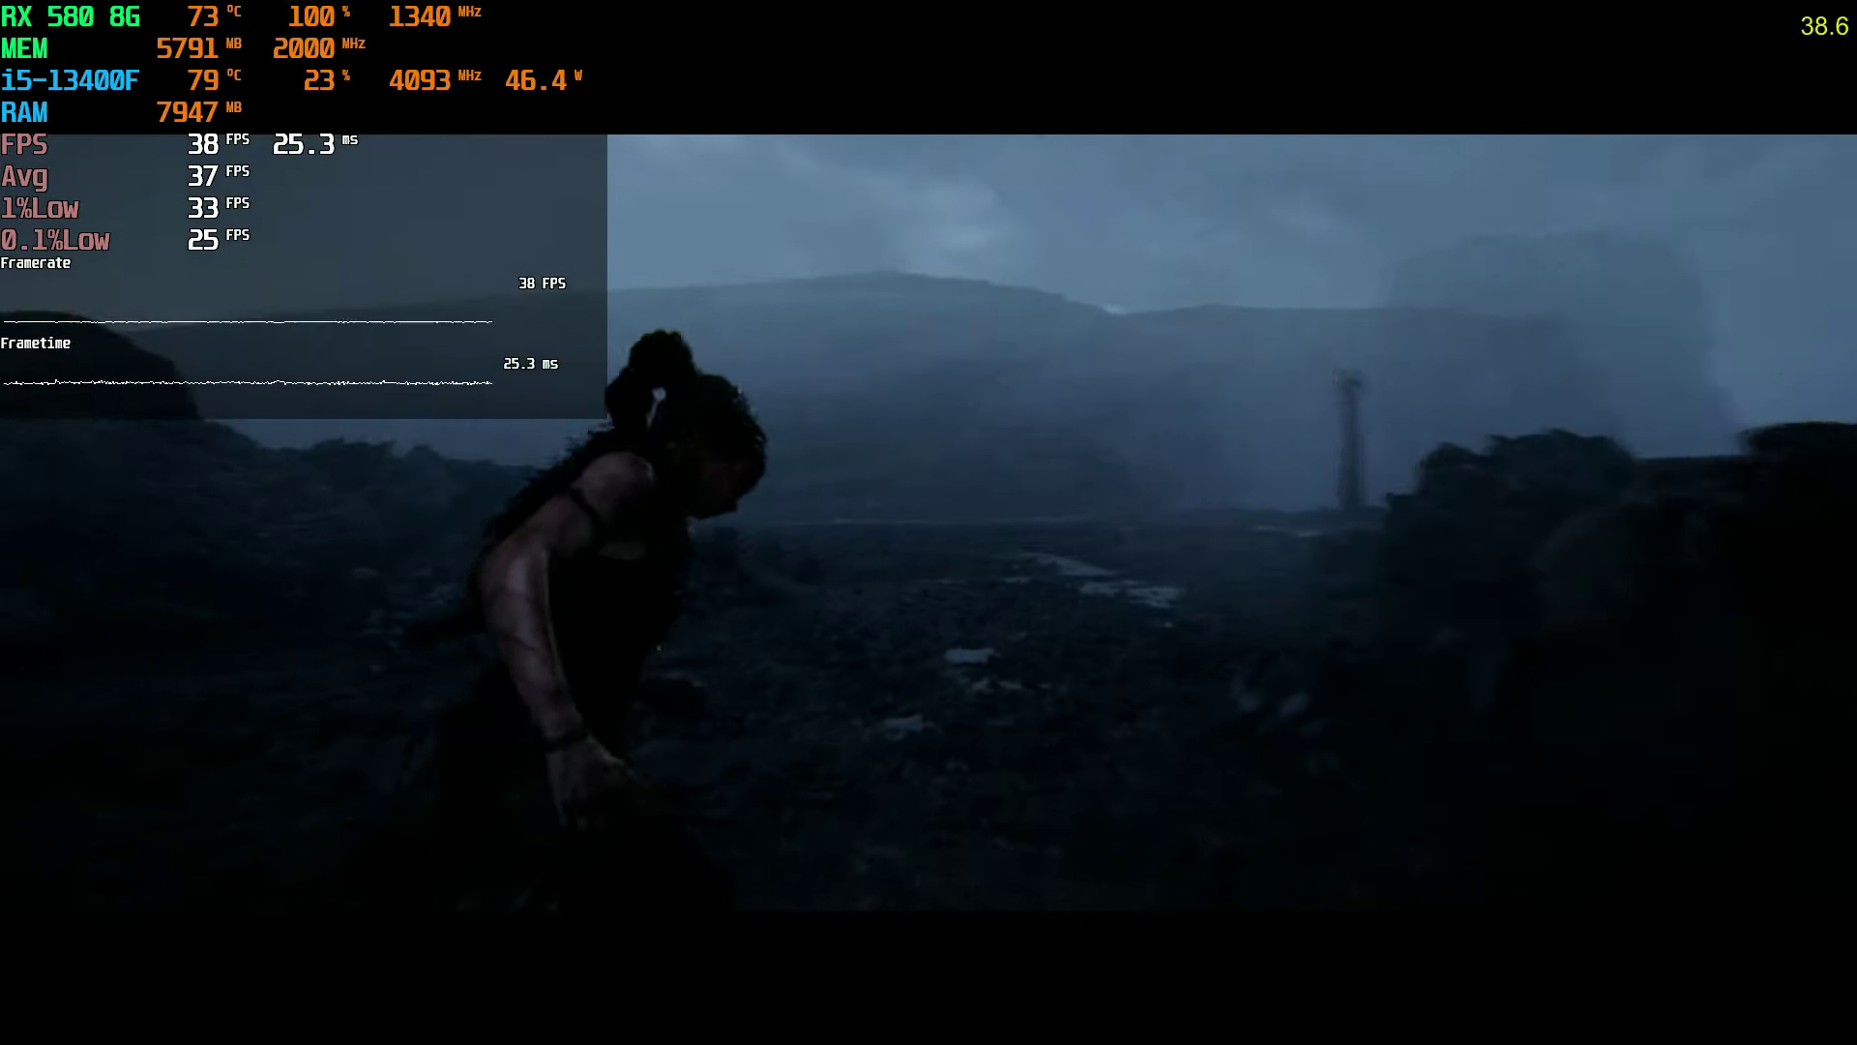
{"action": "key", "text": "w"}
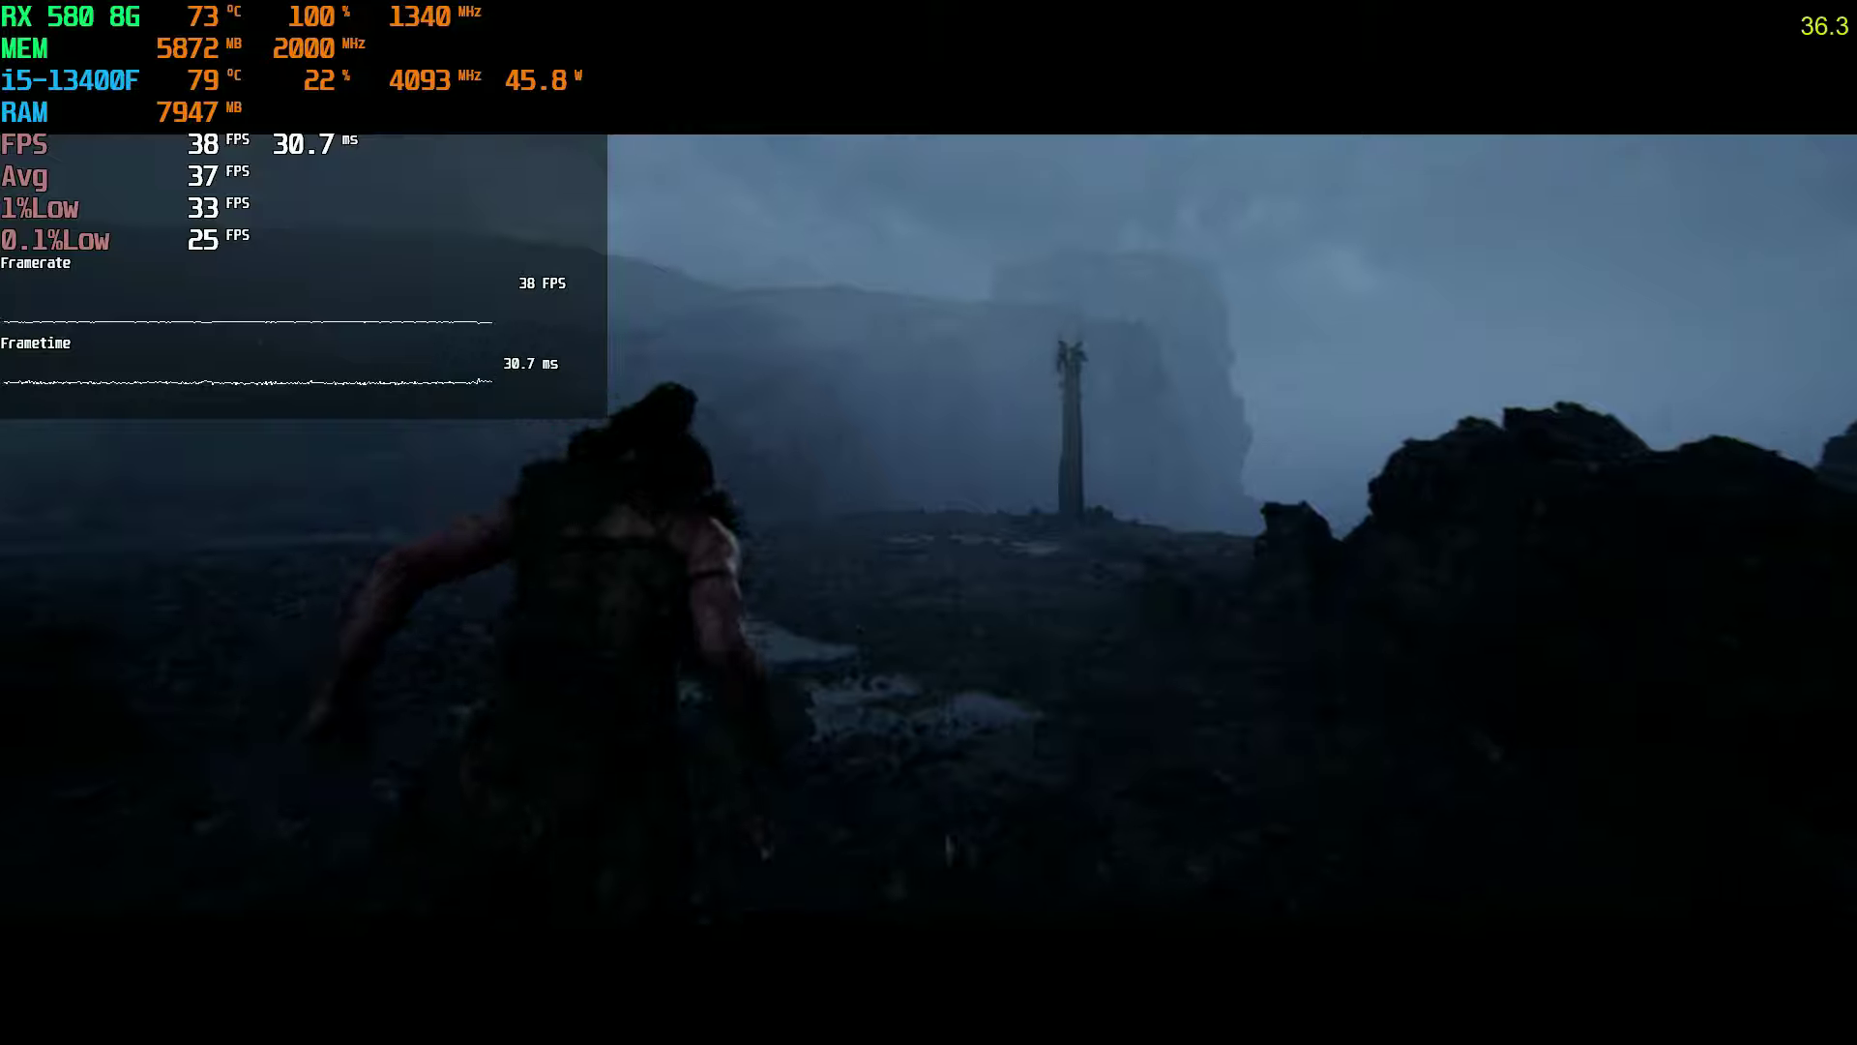
{"action": "key", "text": "w"}
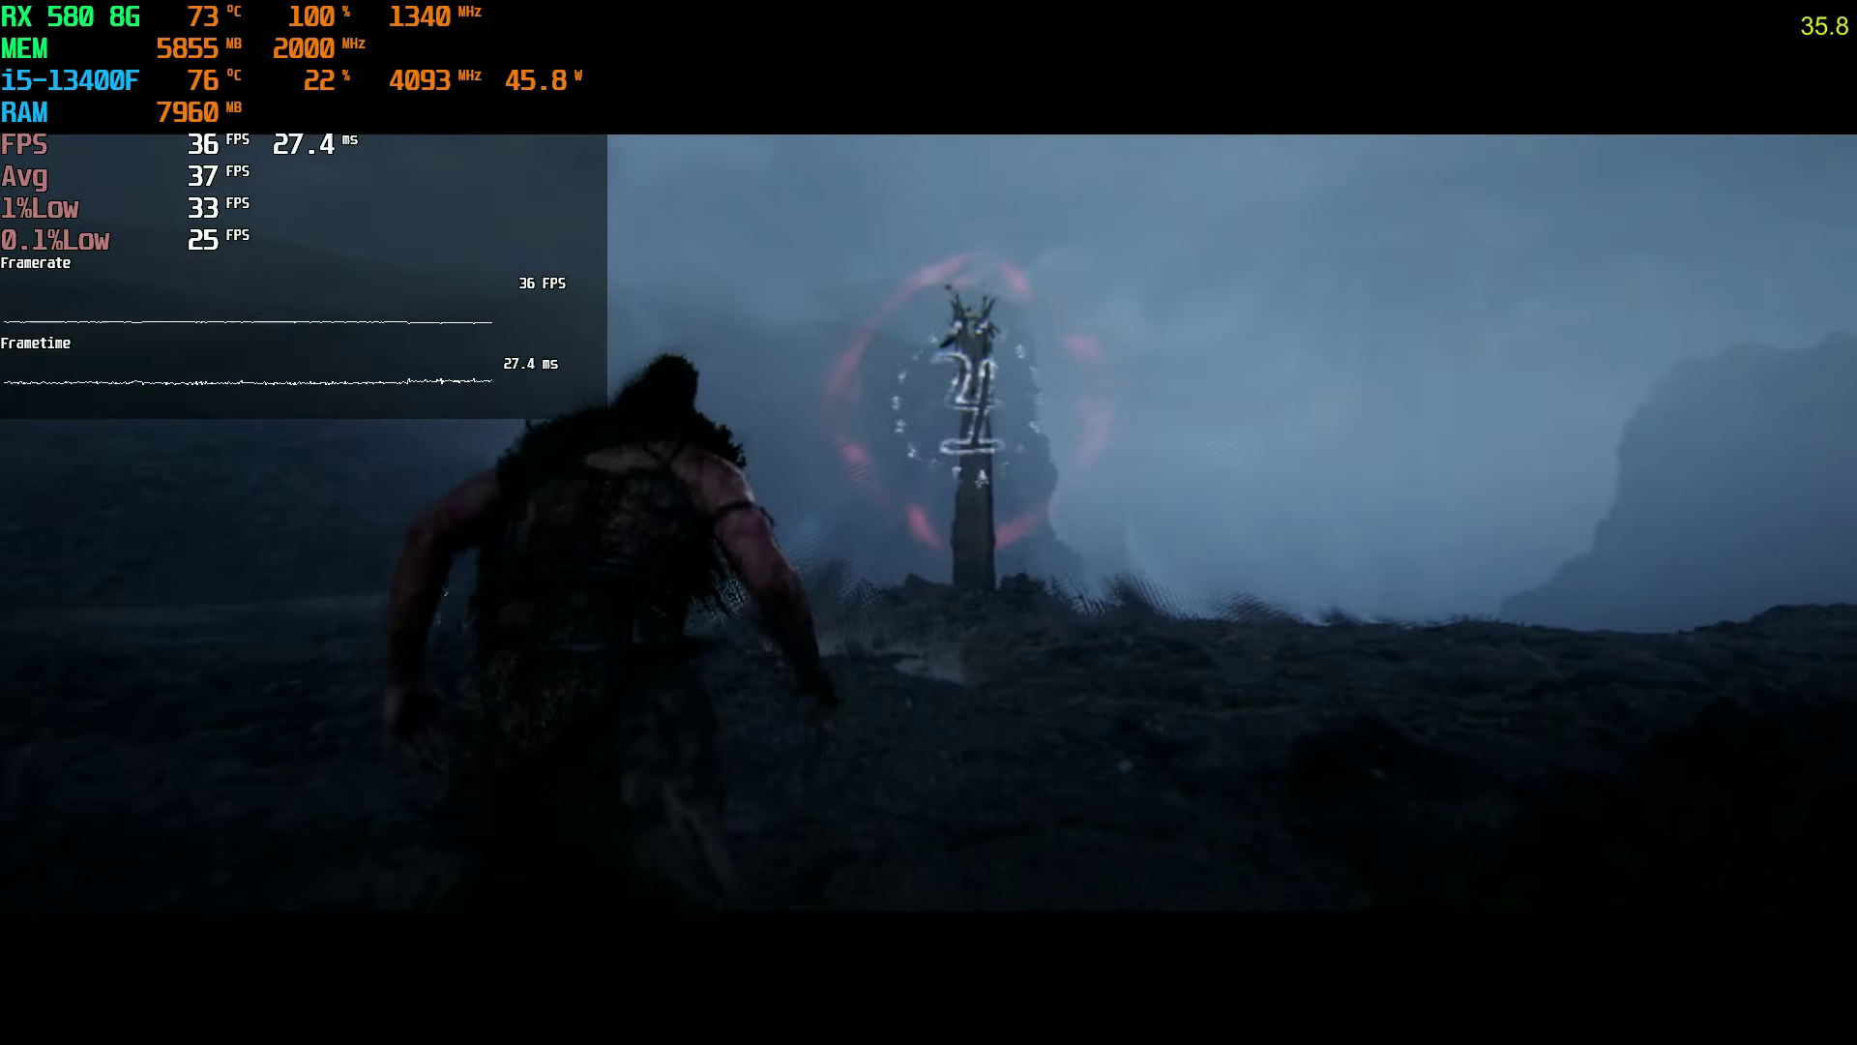
{"action": "key", "text": "w"}
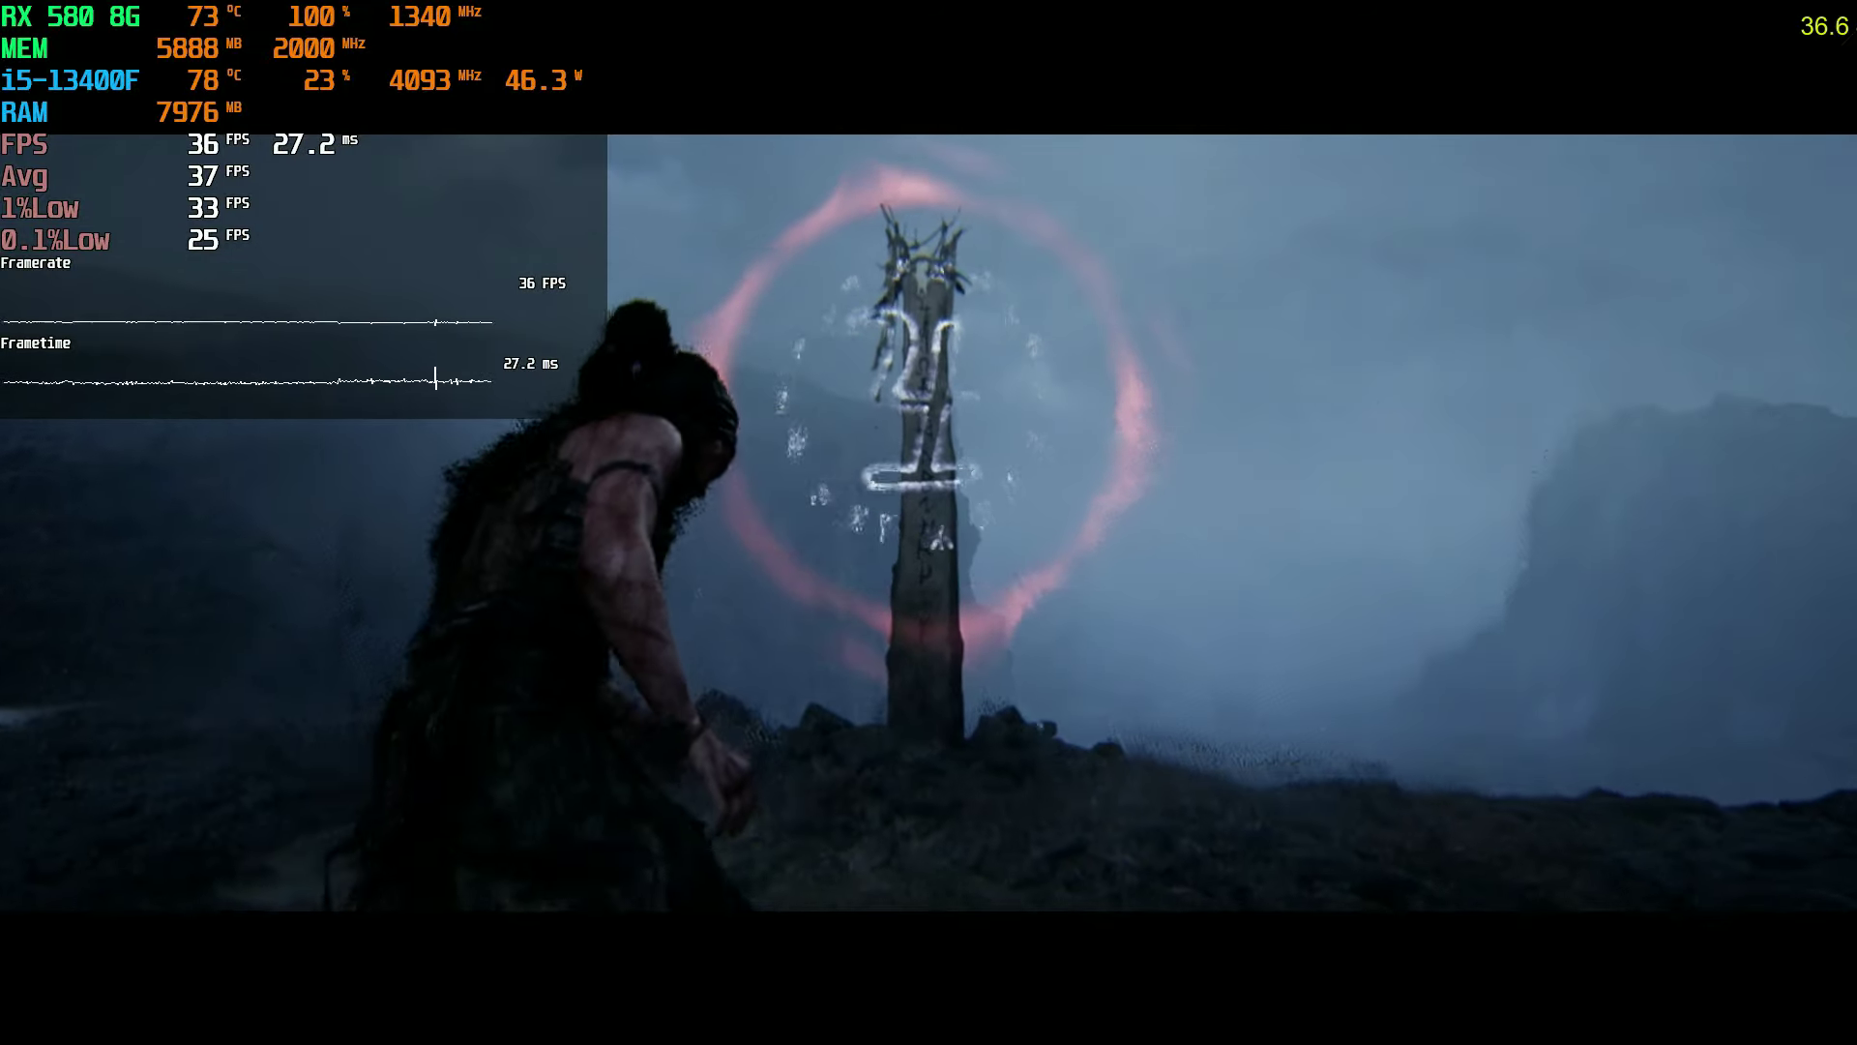
{"action": "key", "text": "w"}
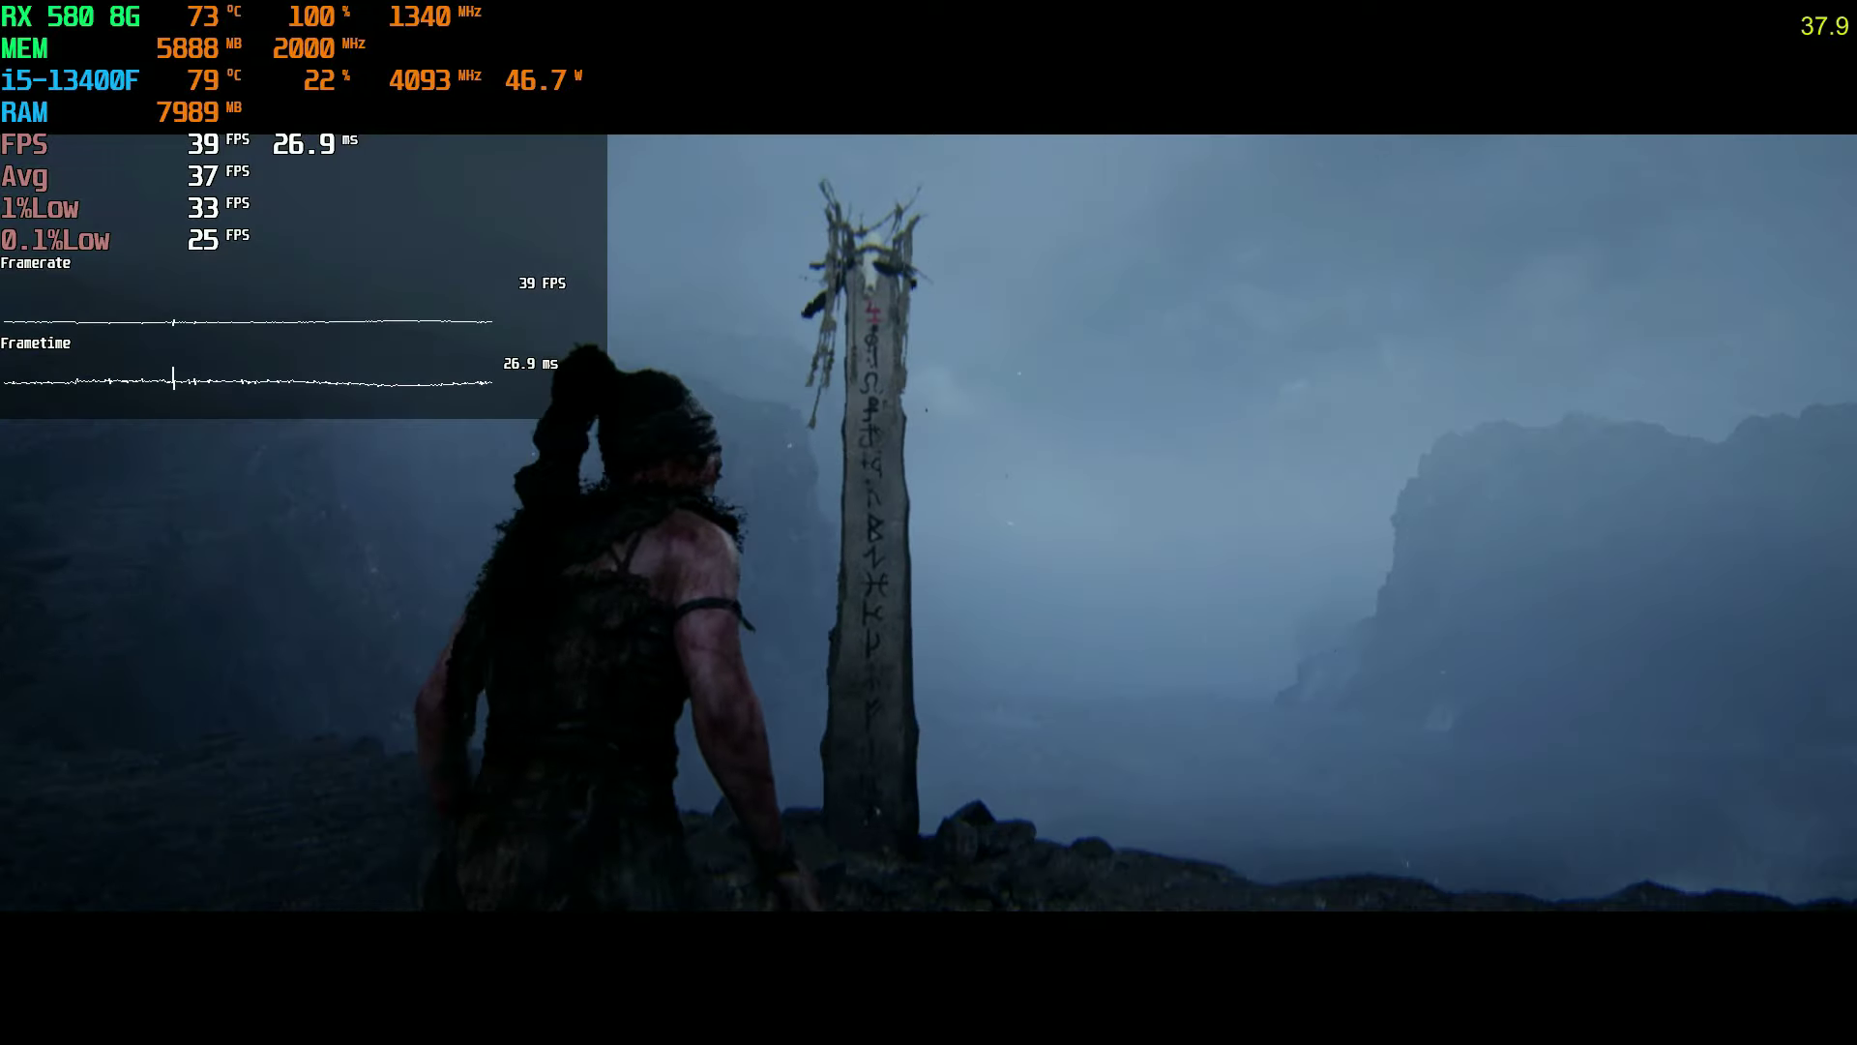
{"action": "key", "text": "w"}
Turn Senua from the tower and run her across the rocky plain toward the stream.
{"action": "key", "text": "w"}
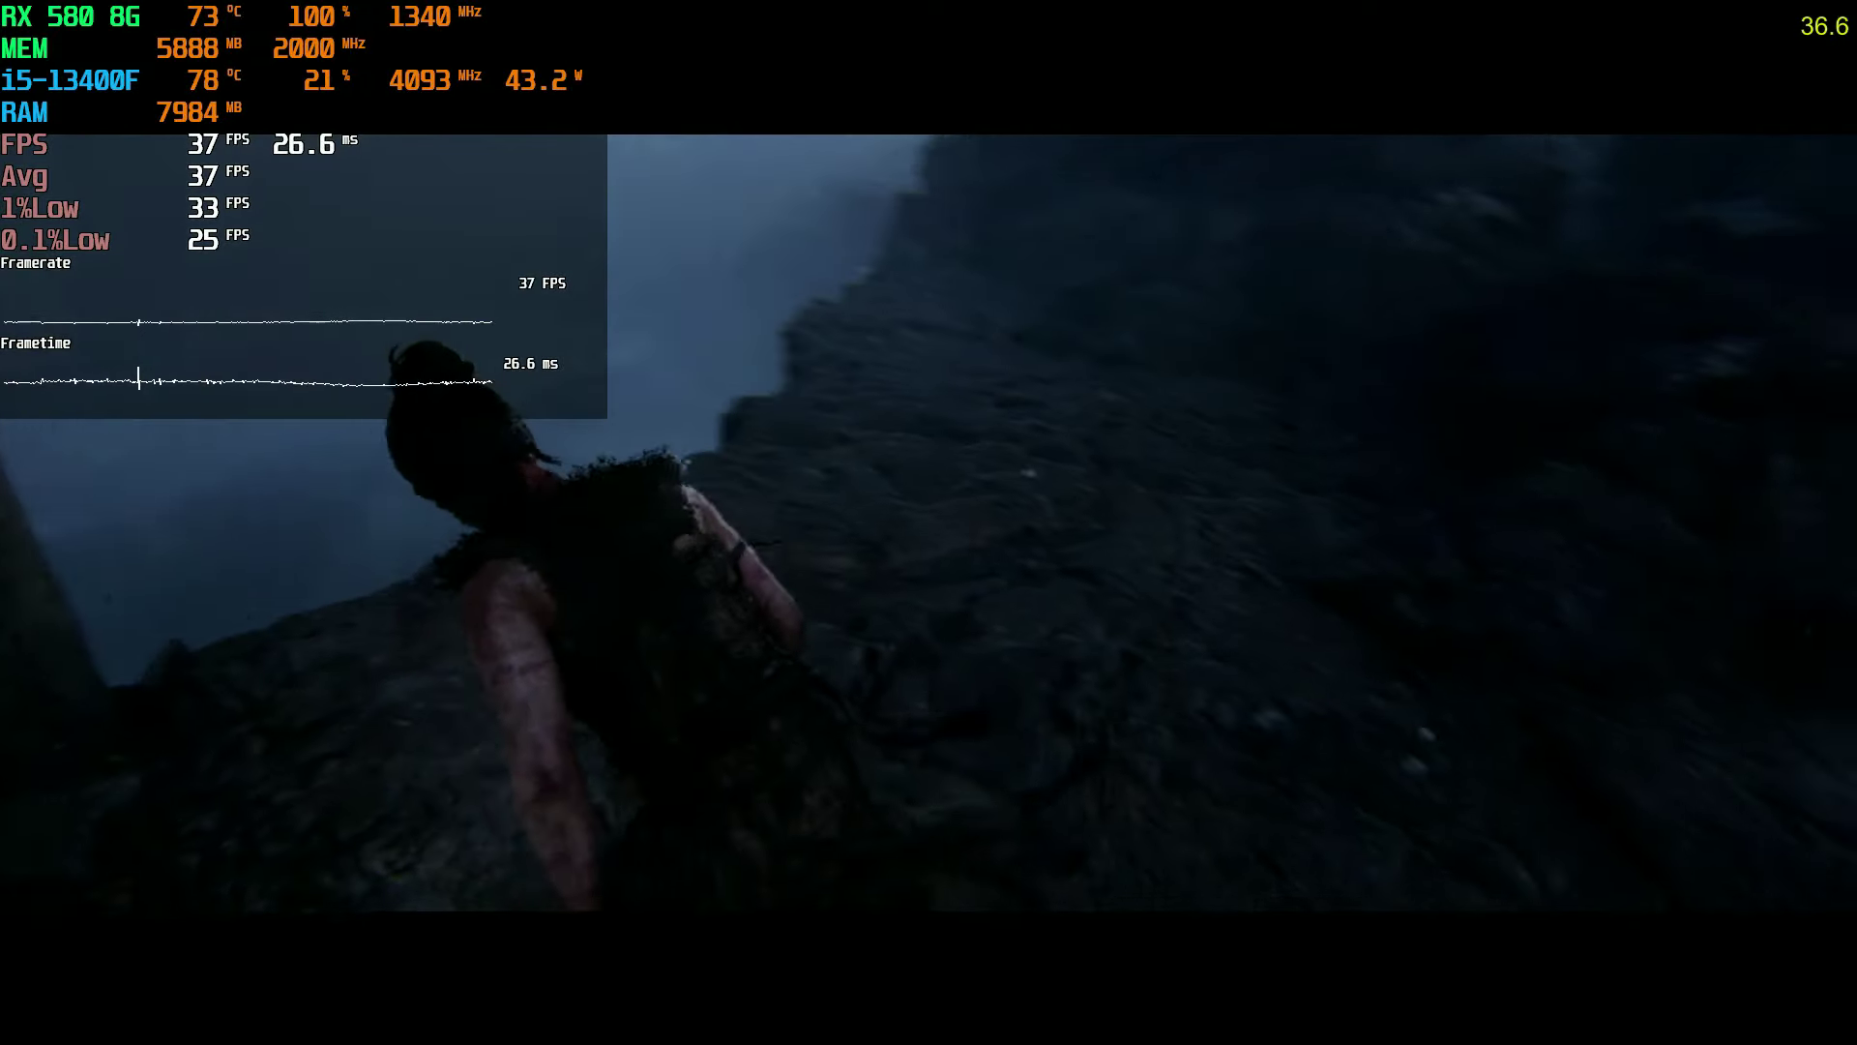
{"action": "key", "text": "w"}
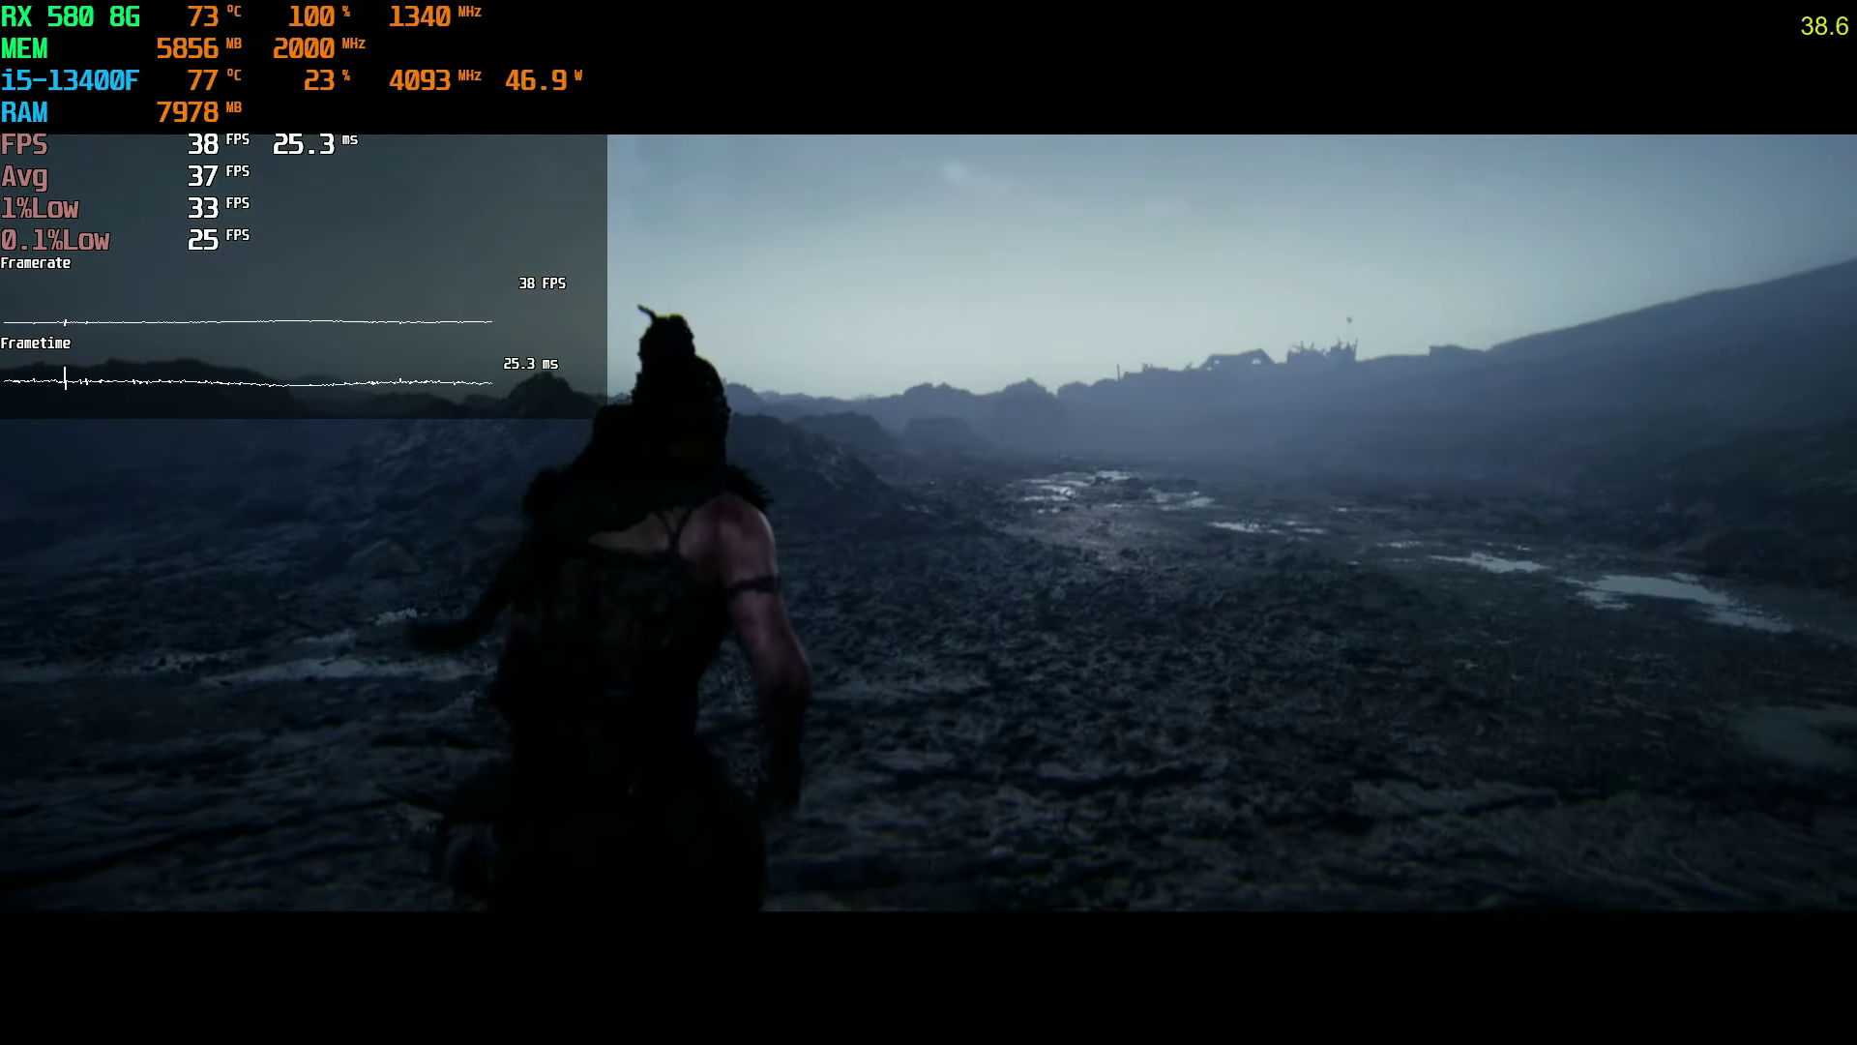
{"action": "key", "text": "w"}
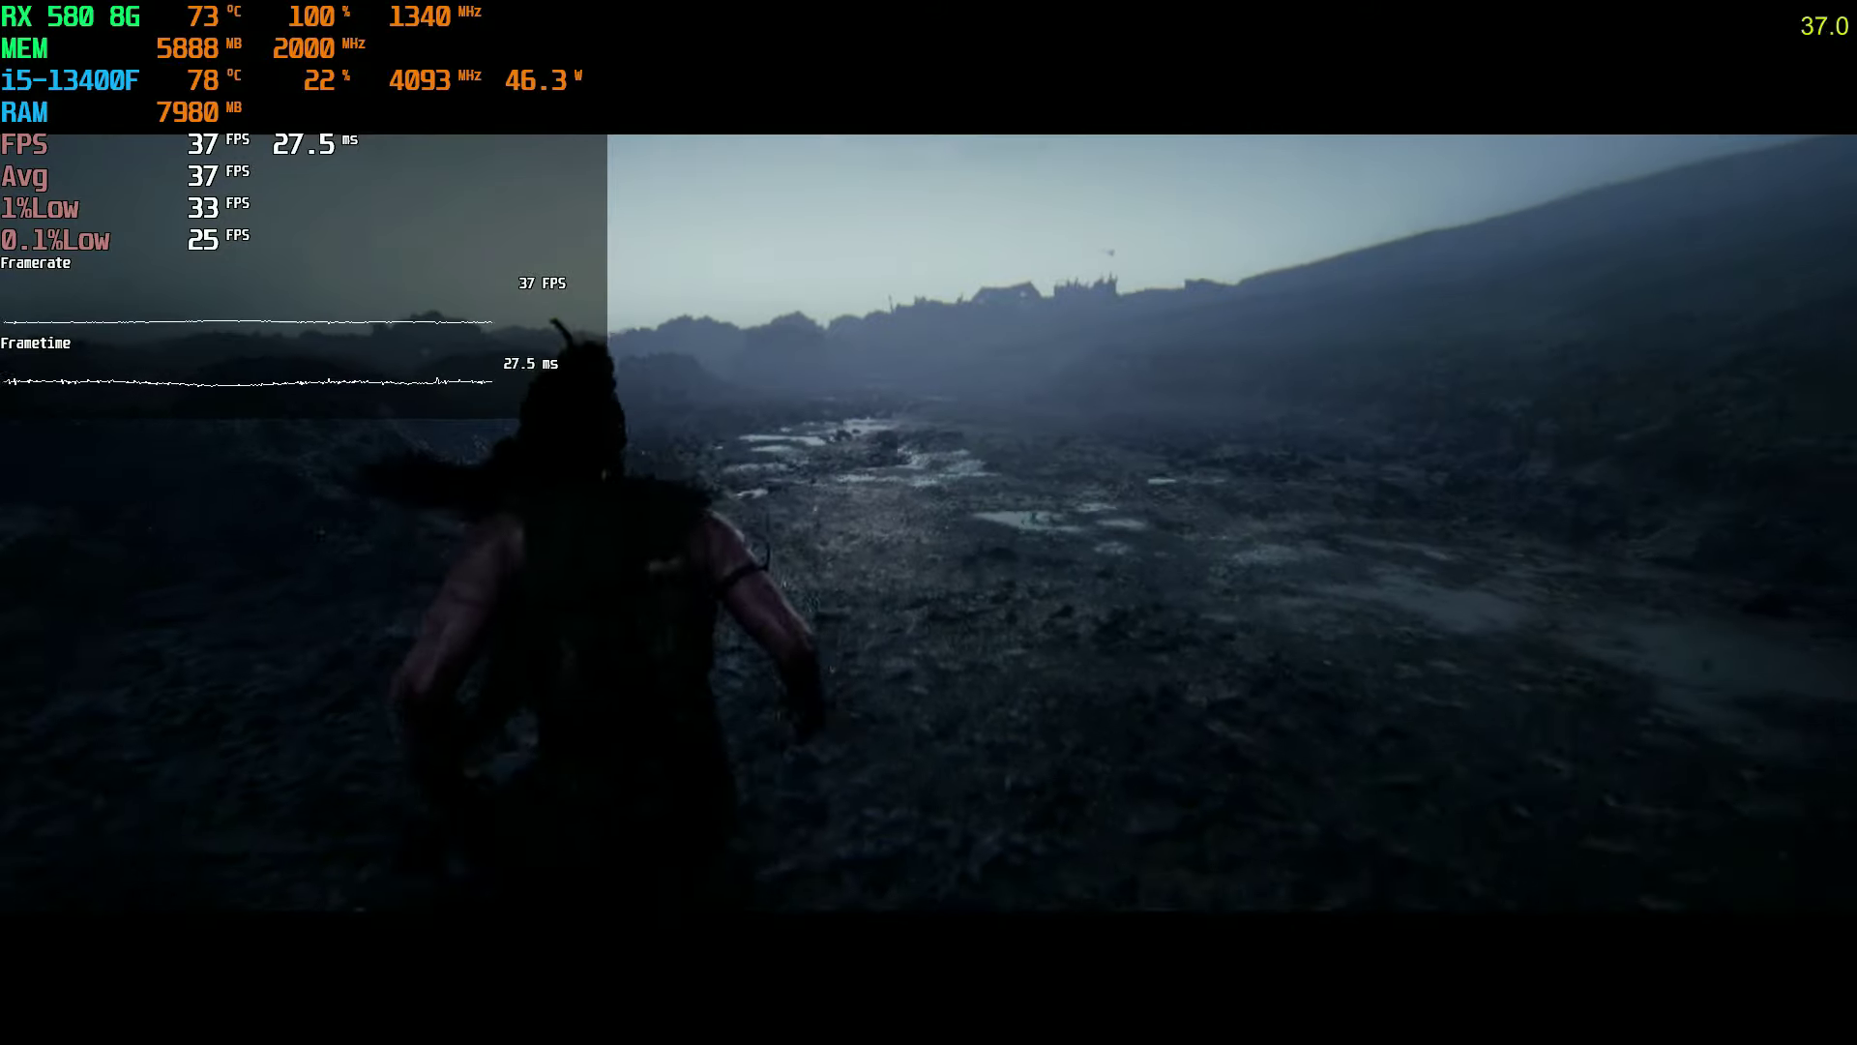
{"action": "key", "text": "w"}
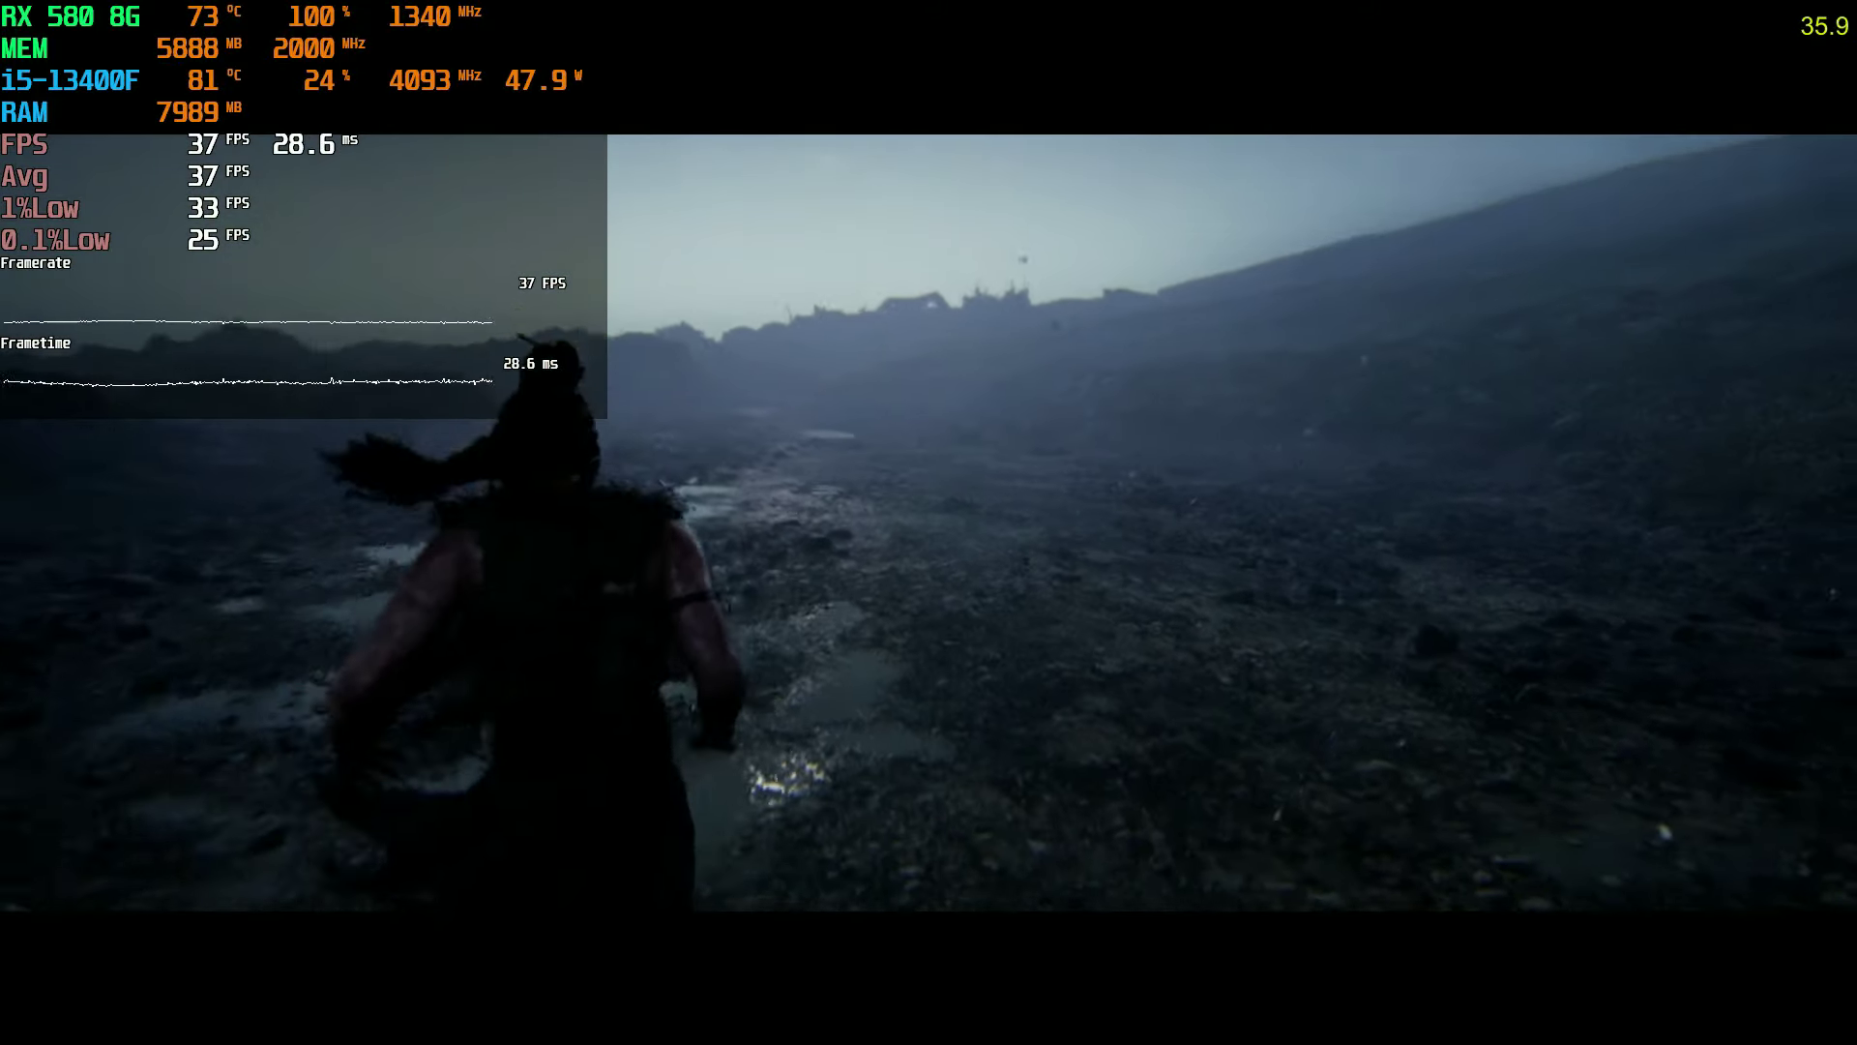
{"action": "key", "text": "w"}
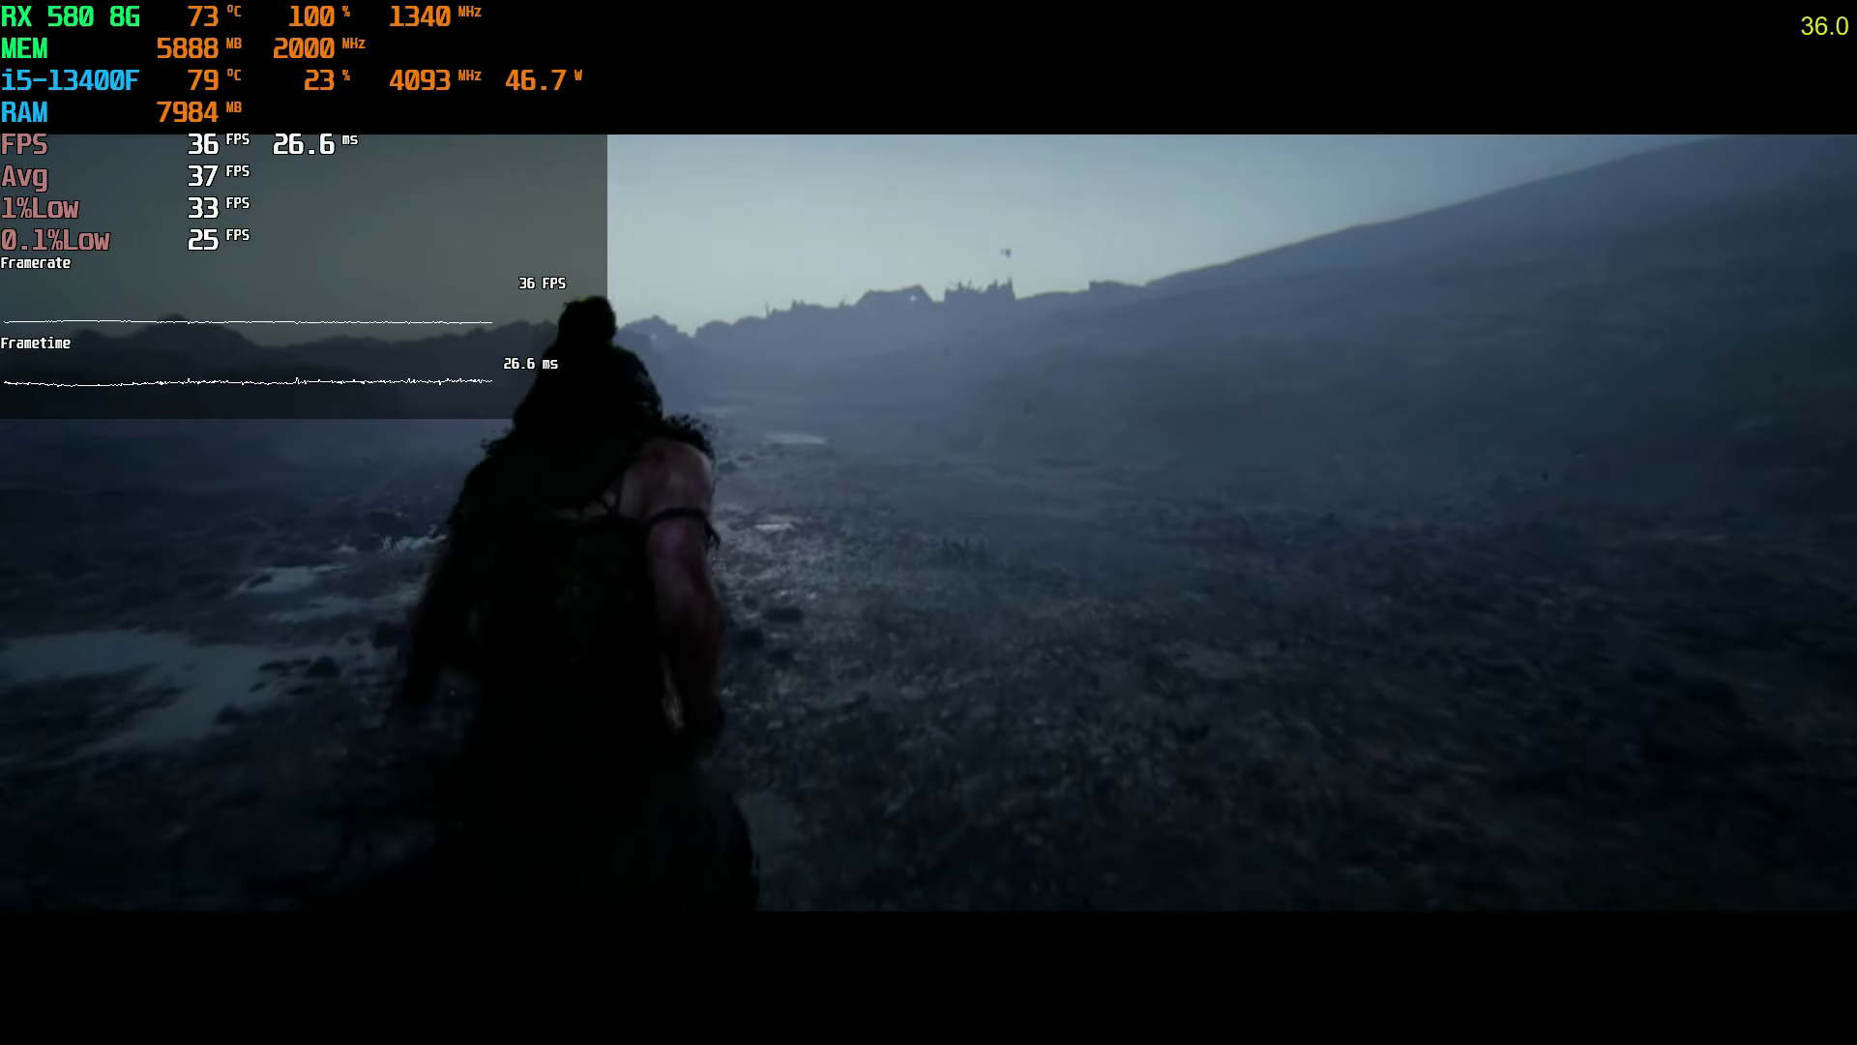
{"action": "key", "text": "w"}
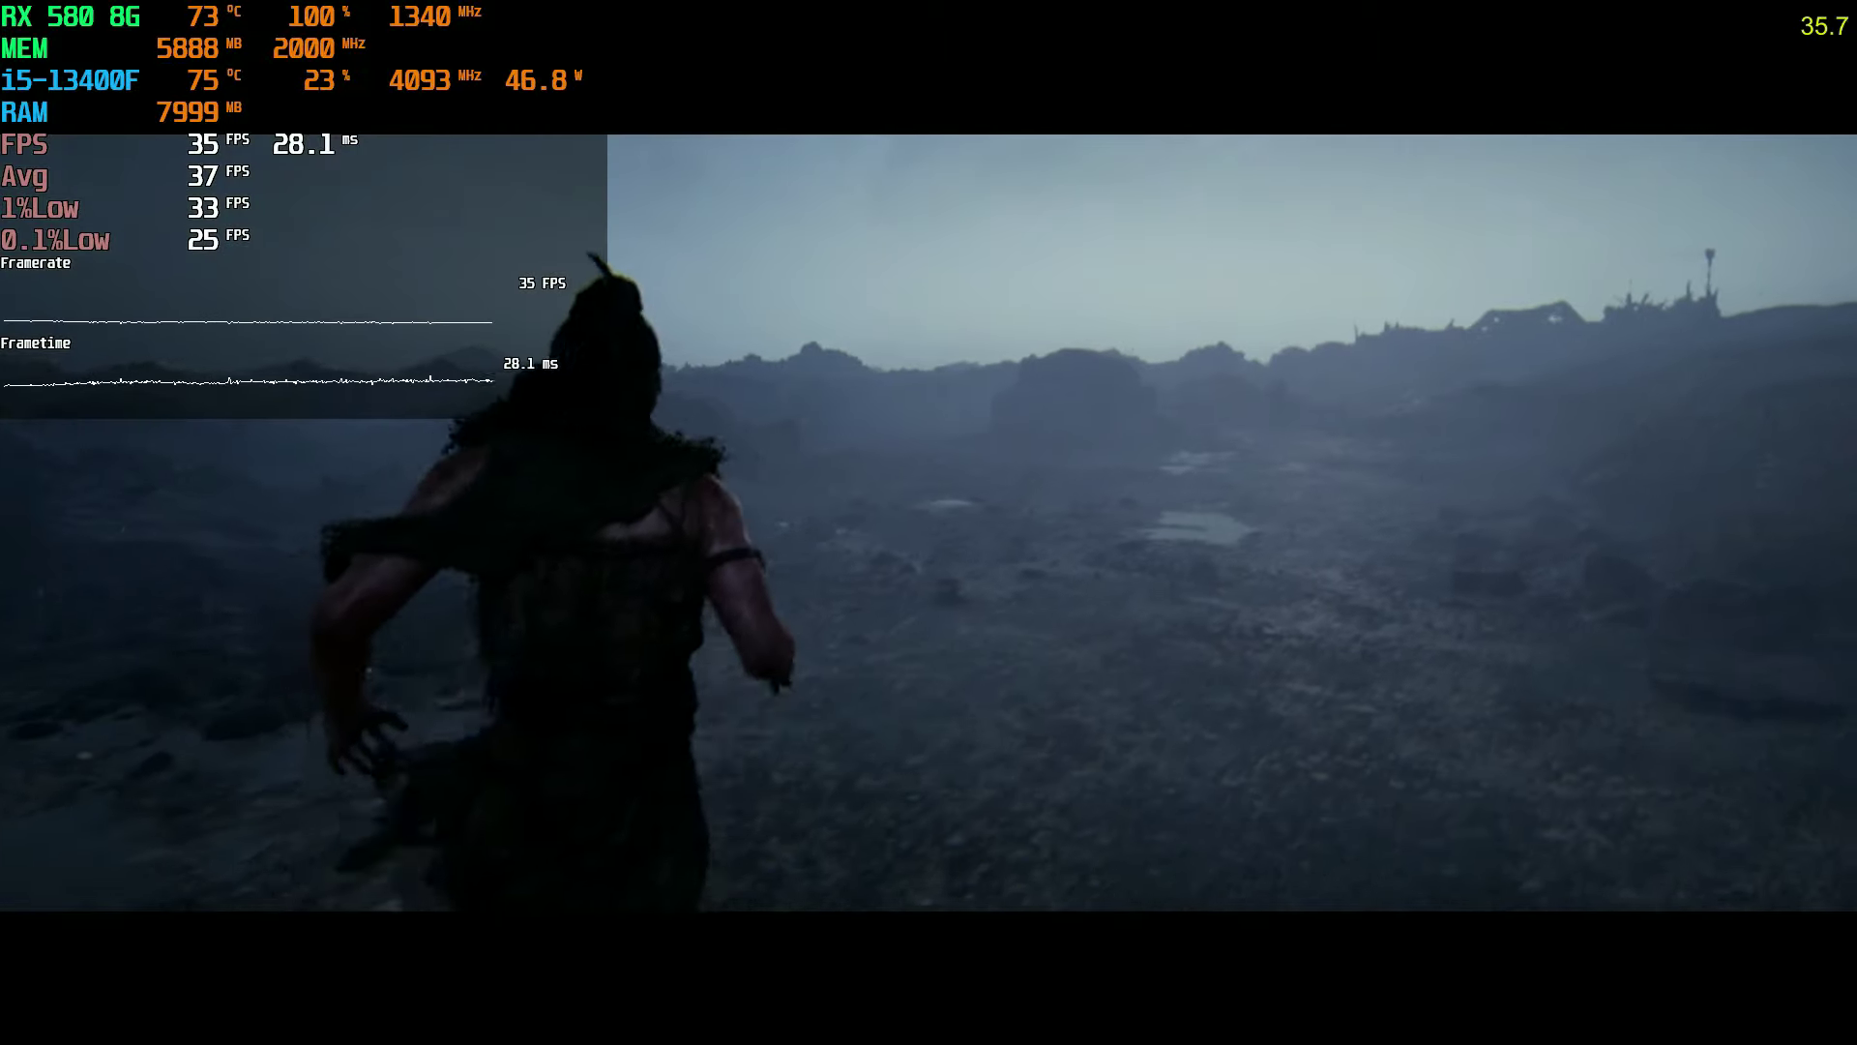
{"action": "key", "text": "w"}
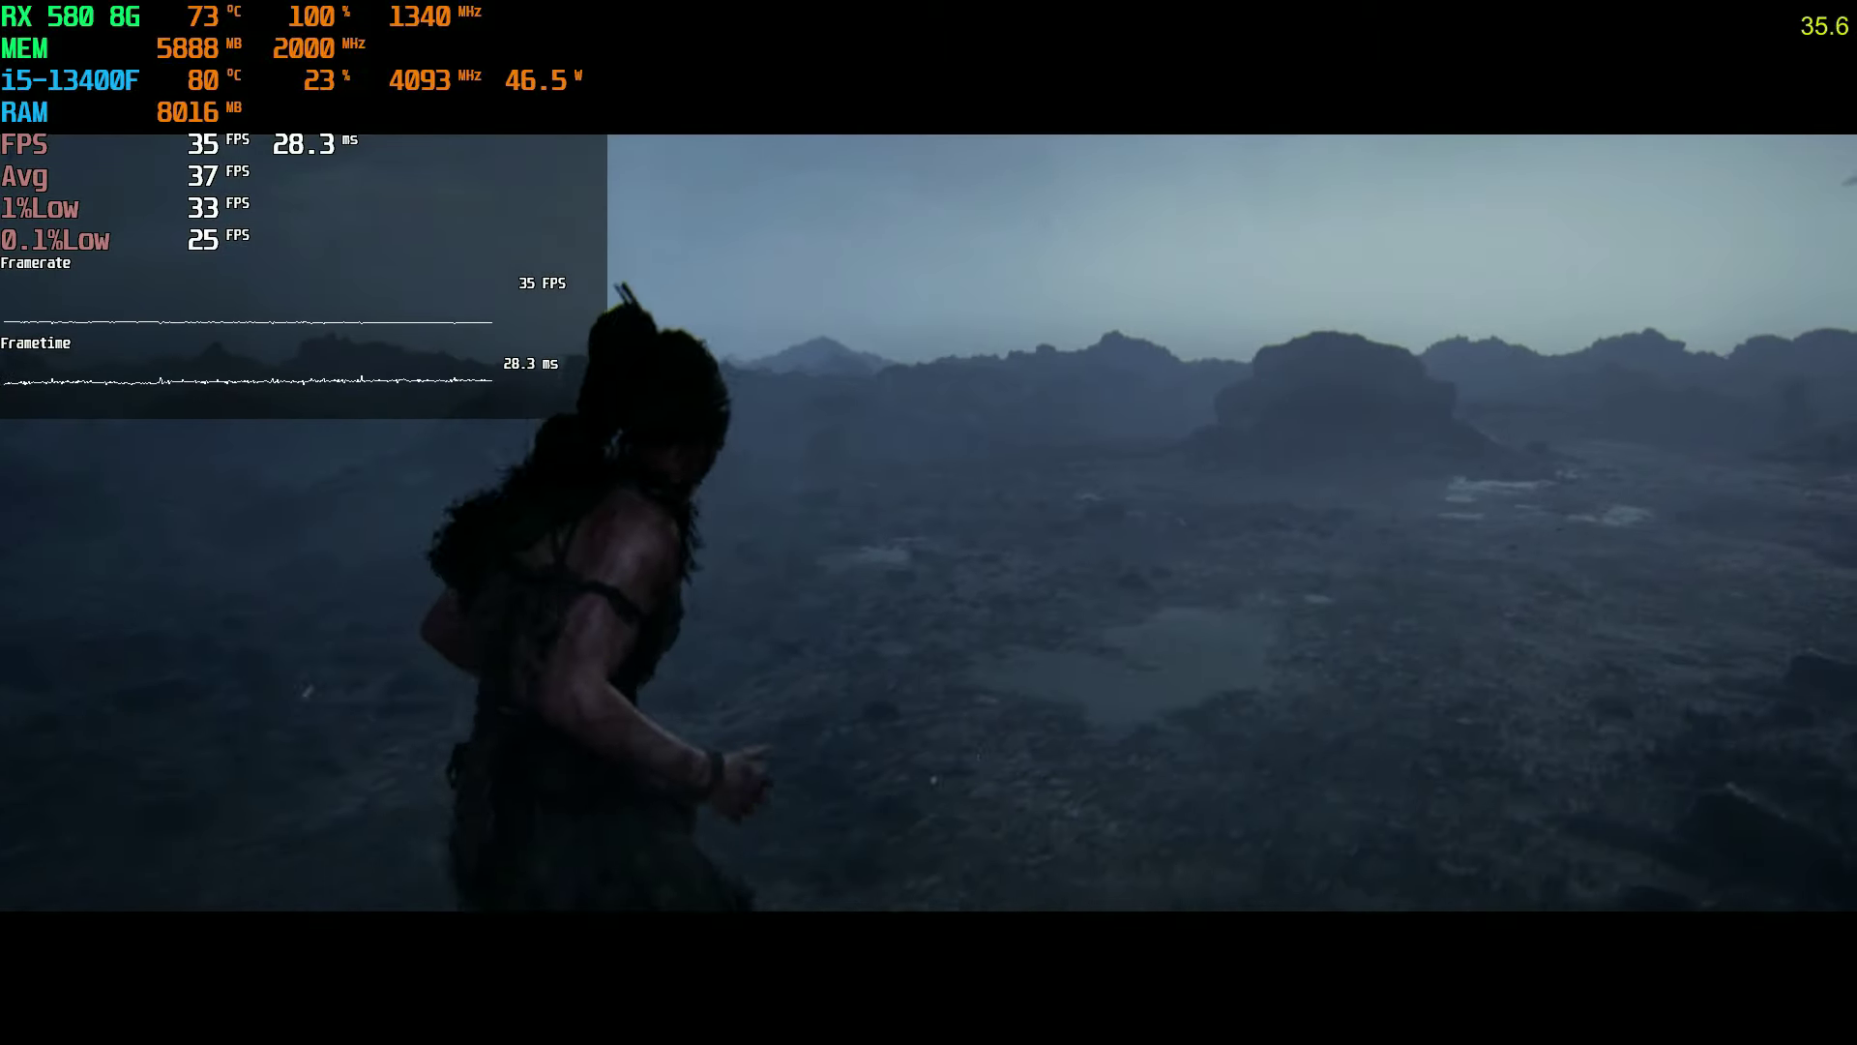
{"action": "key", "text": "w"}
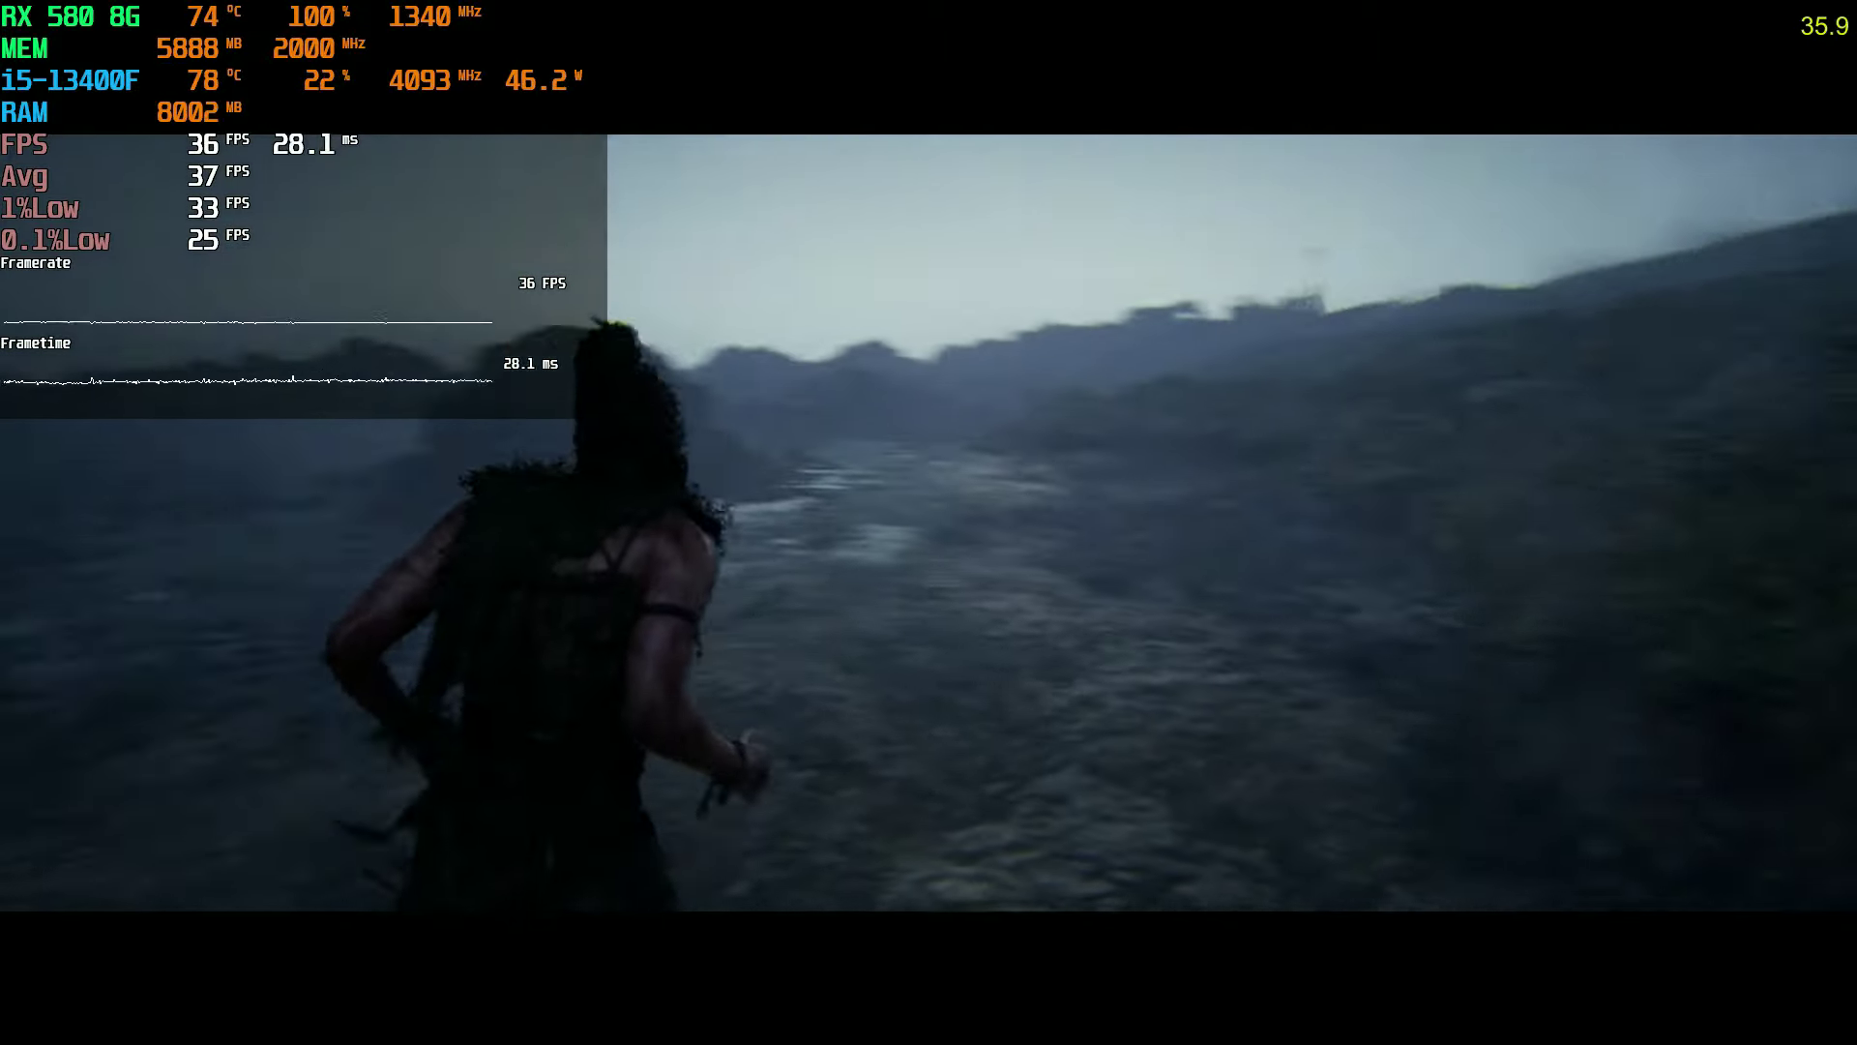
{"action": "key", "text": "w"}
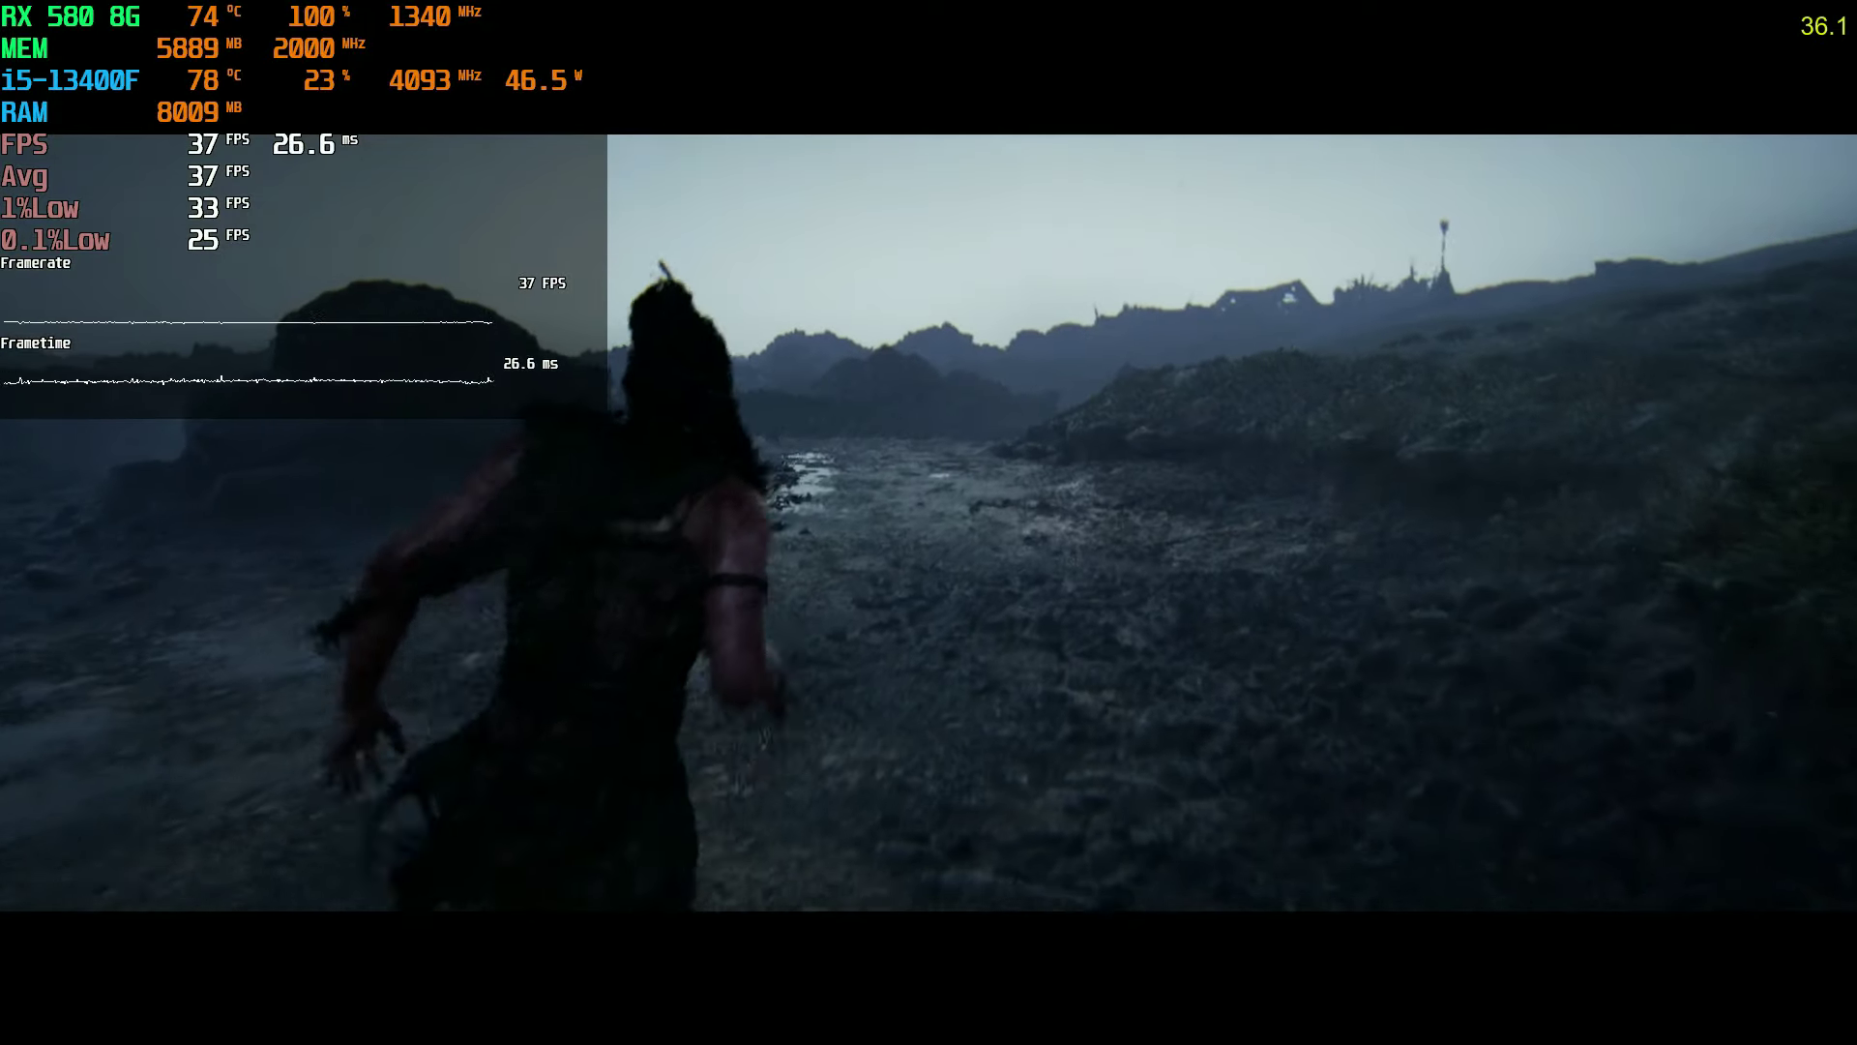
{"action": "key", "text": "w"}
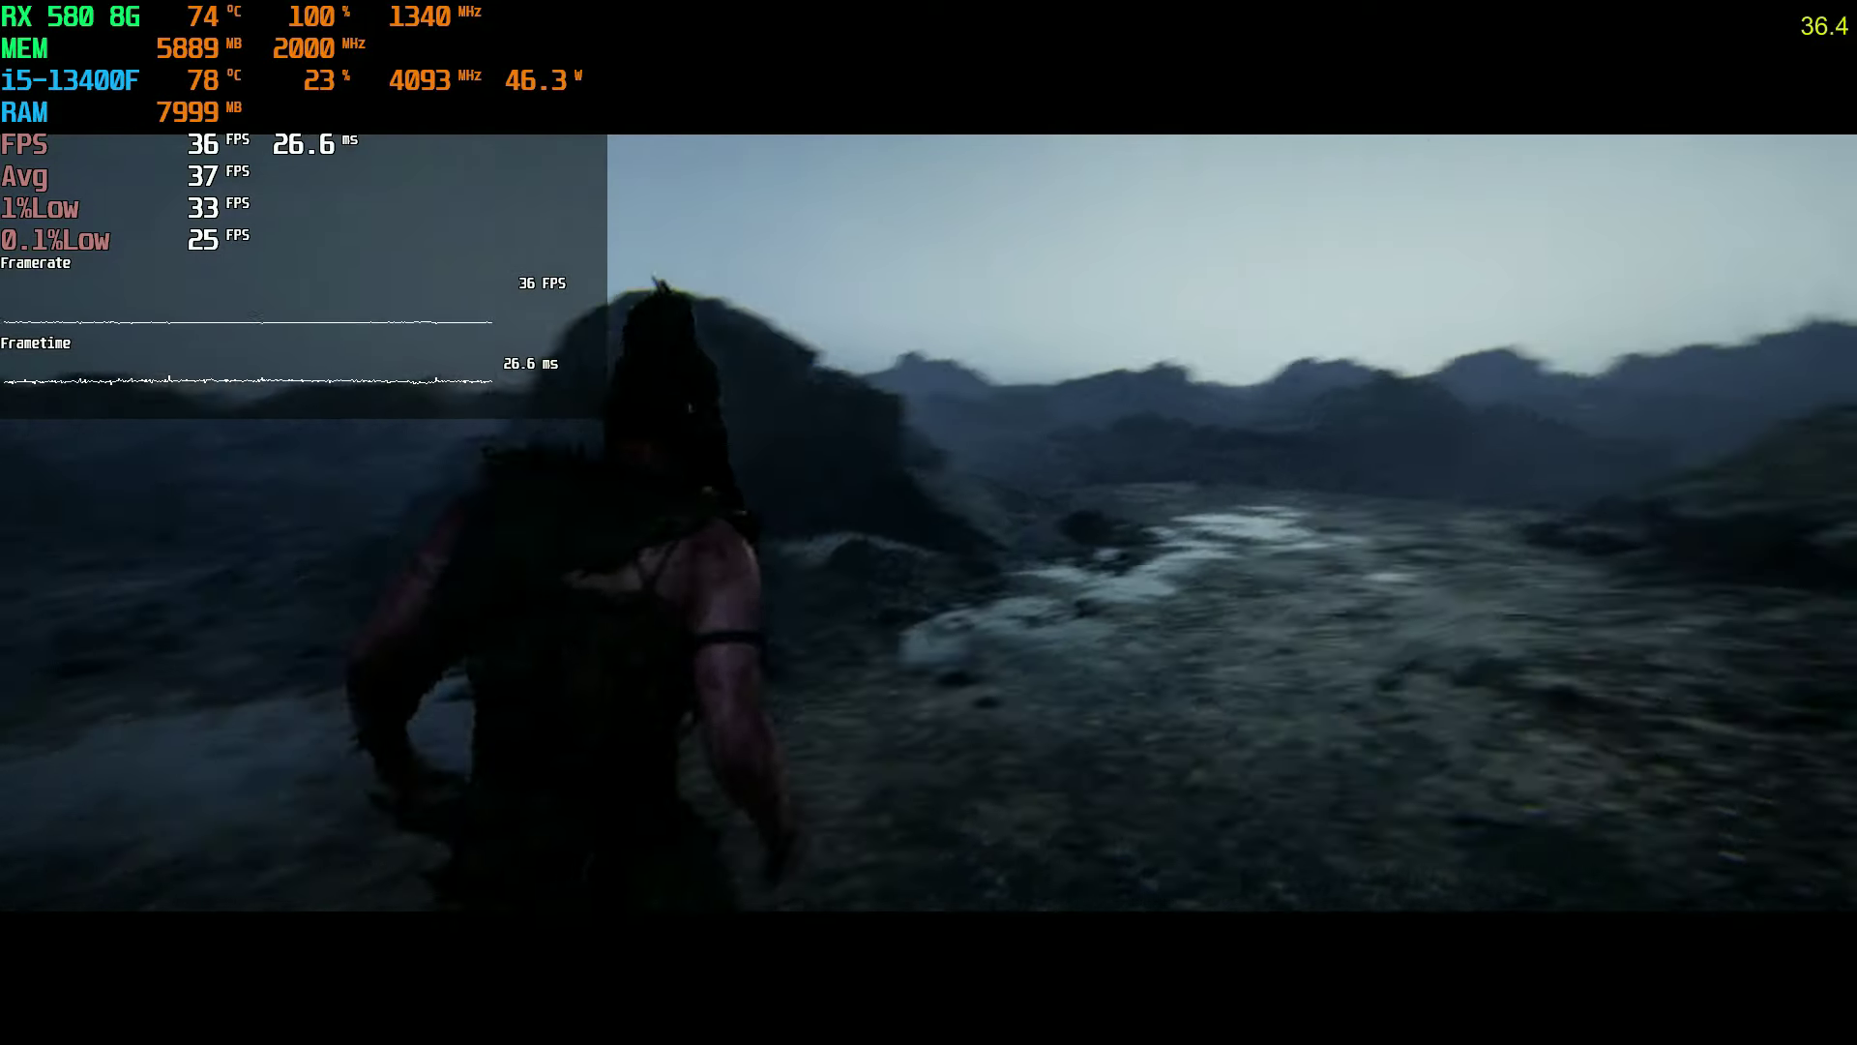
{"action": "key", "text": "w"}
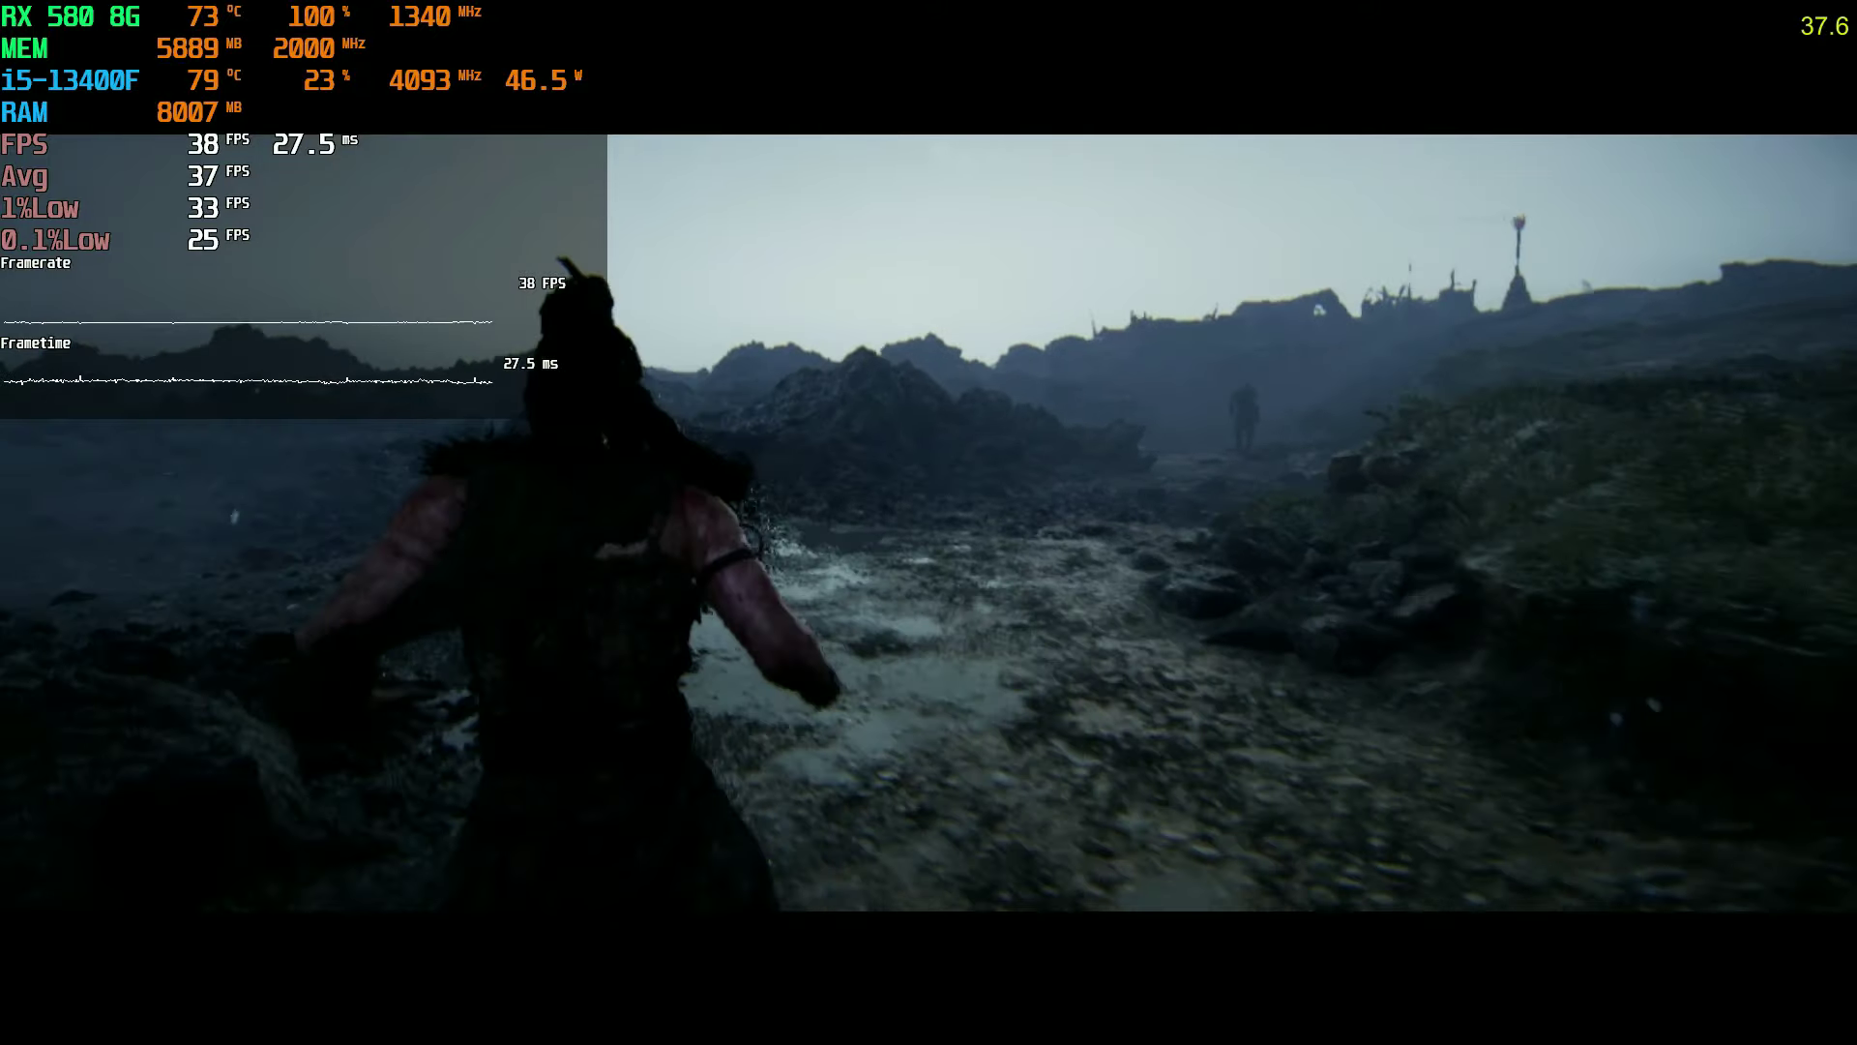
Run Senua up the rocky slope toward the ruins and the distant figure.
{"action": "key", "text": "w"}
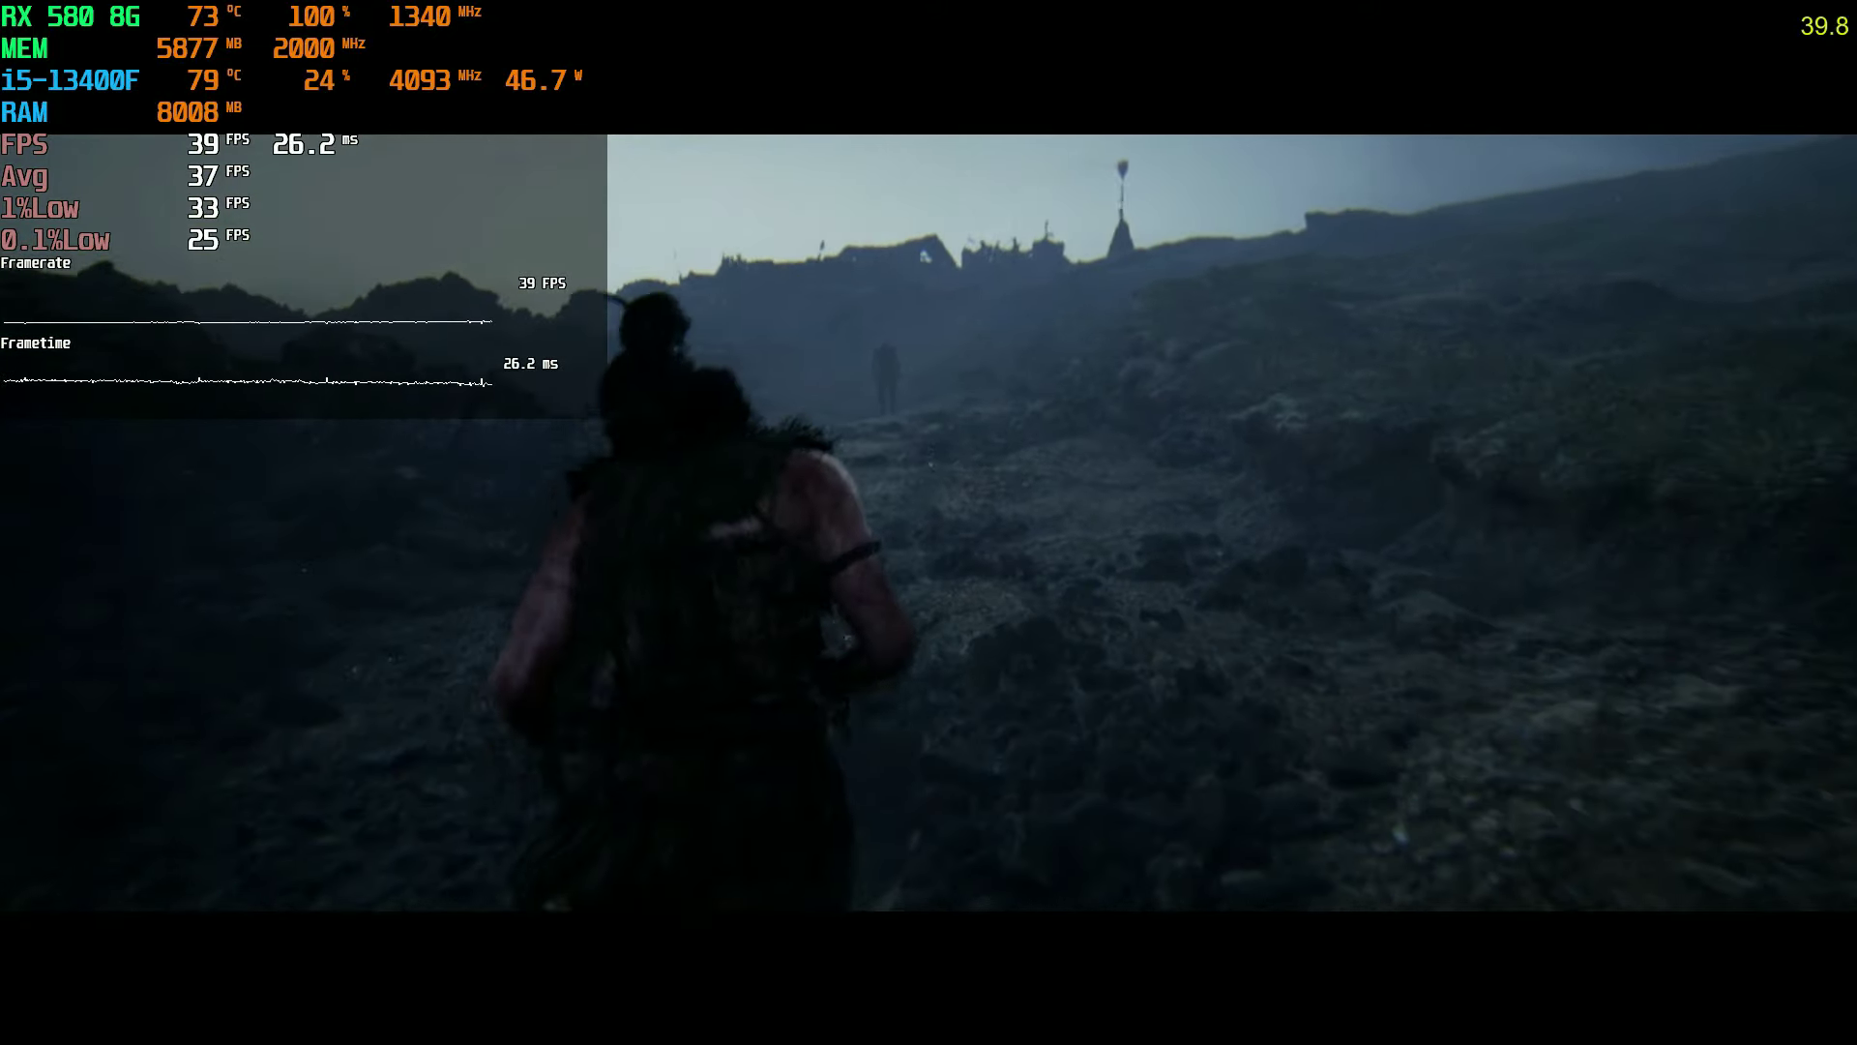
{"action": "key", "text": "w"}
{"action": "key", "text": "w"}
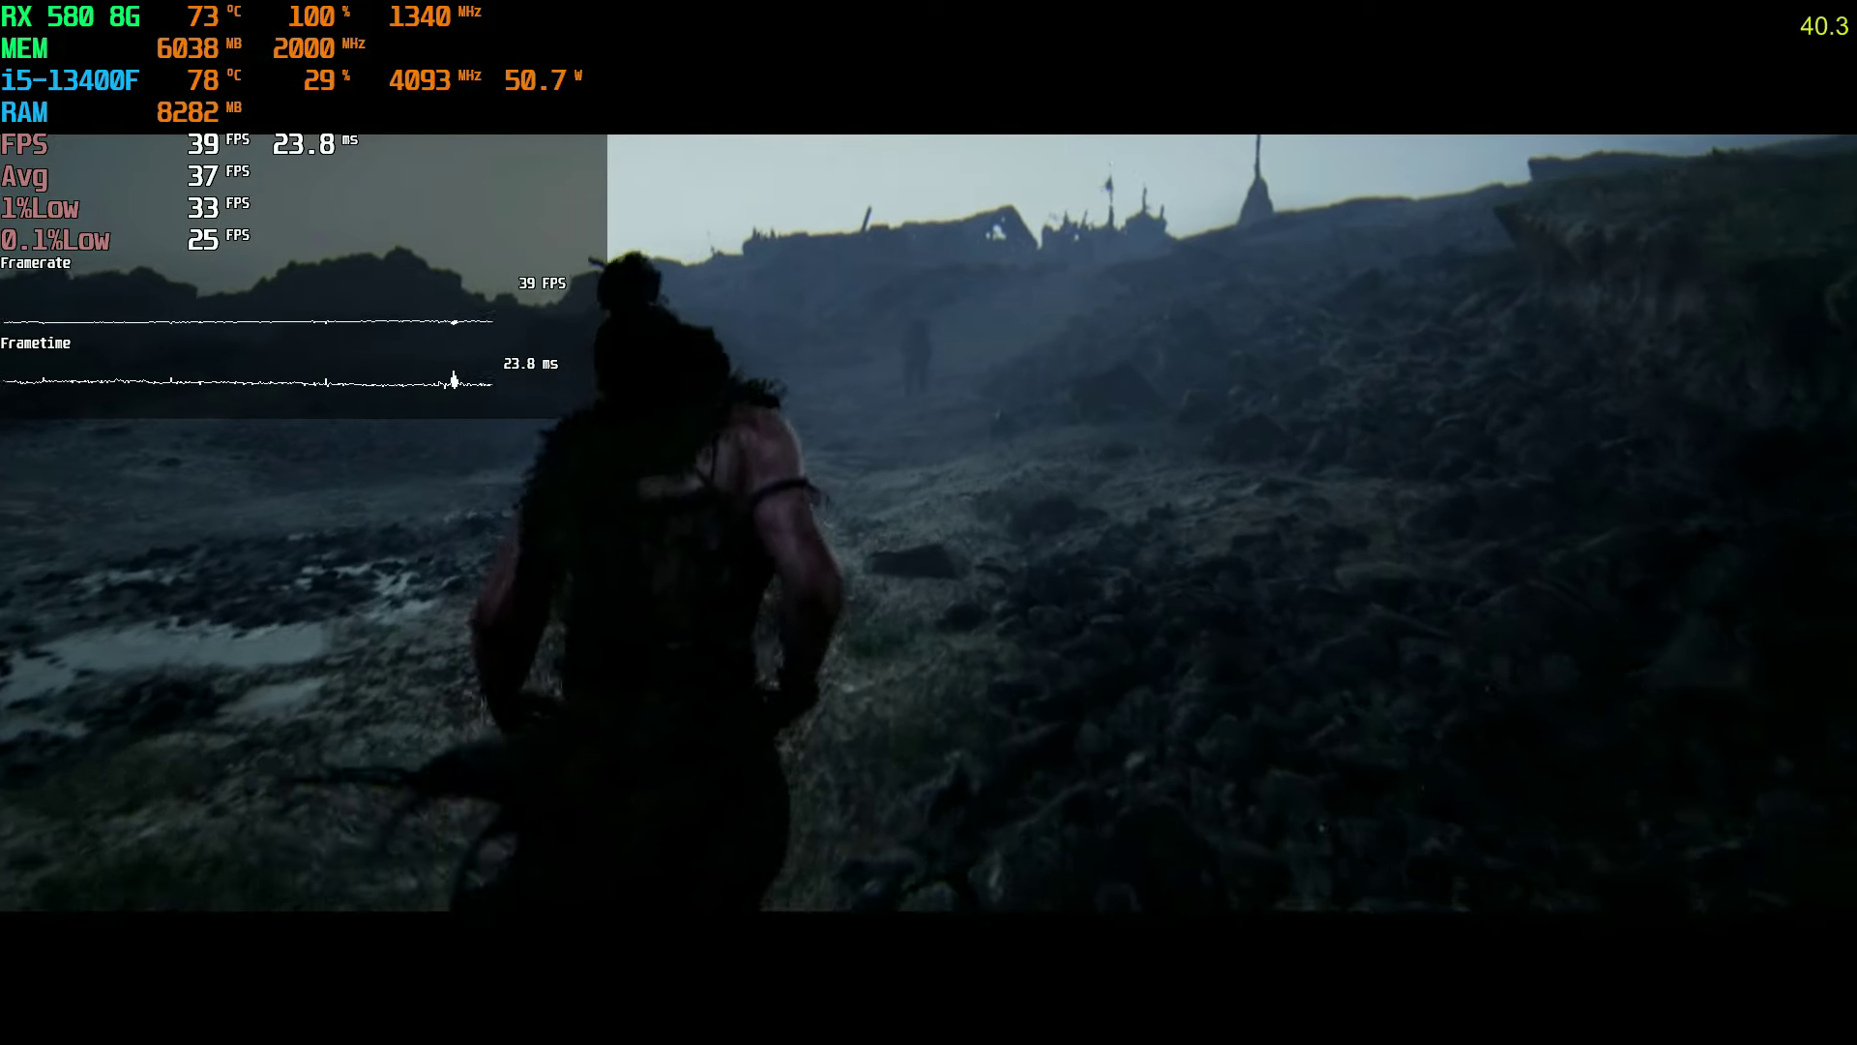
{"action": "key", "text": "w"}
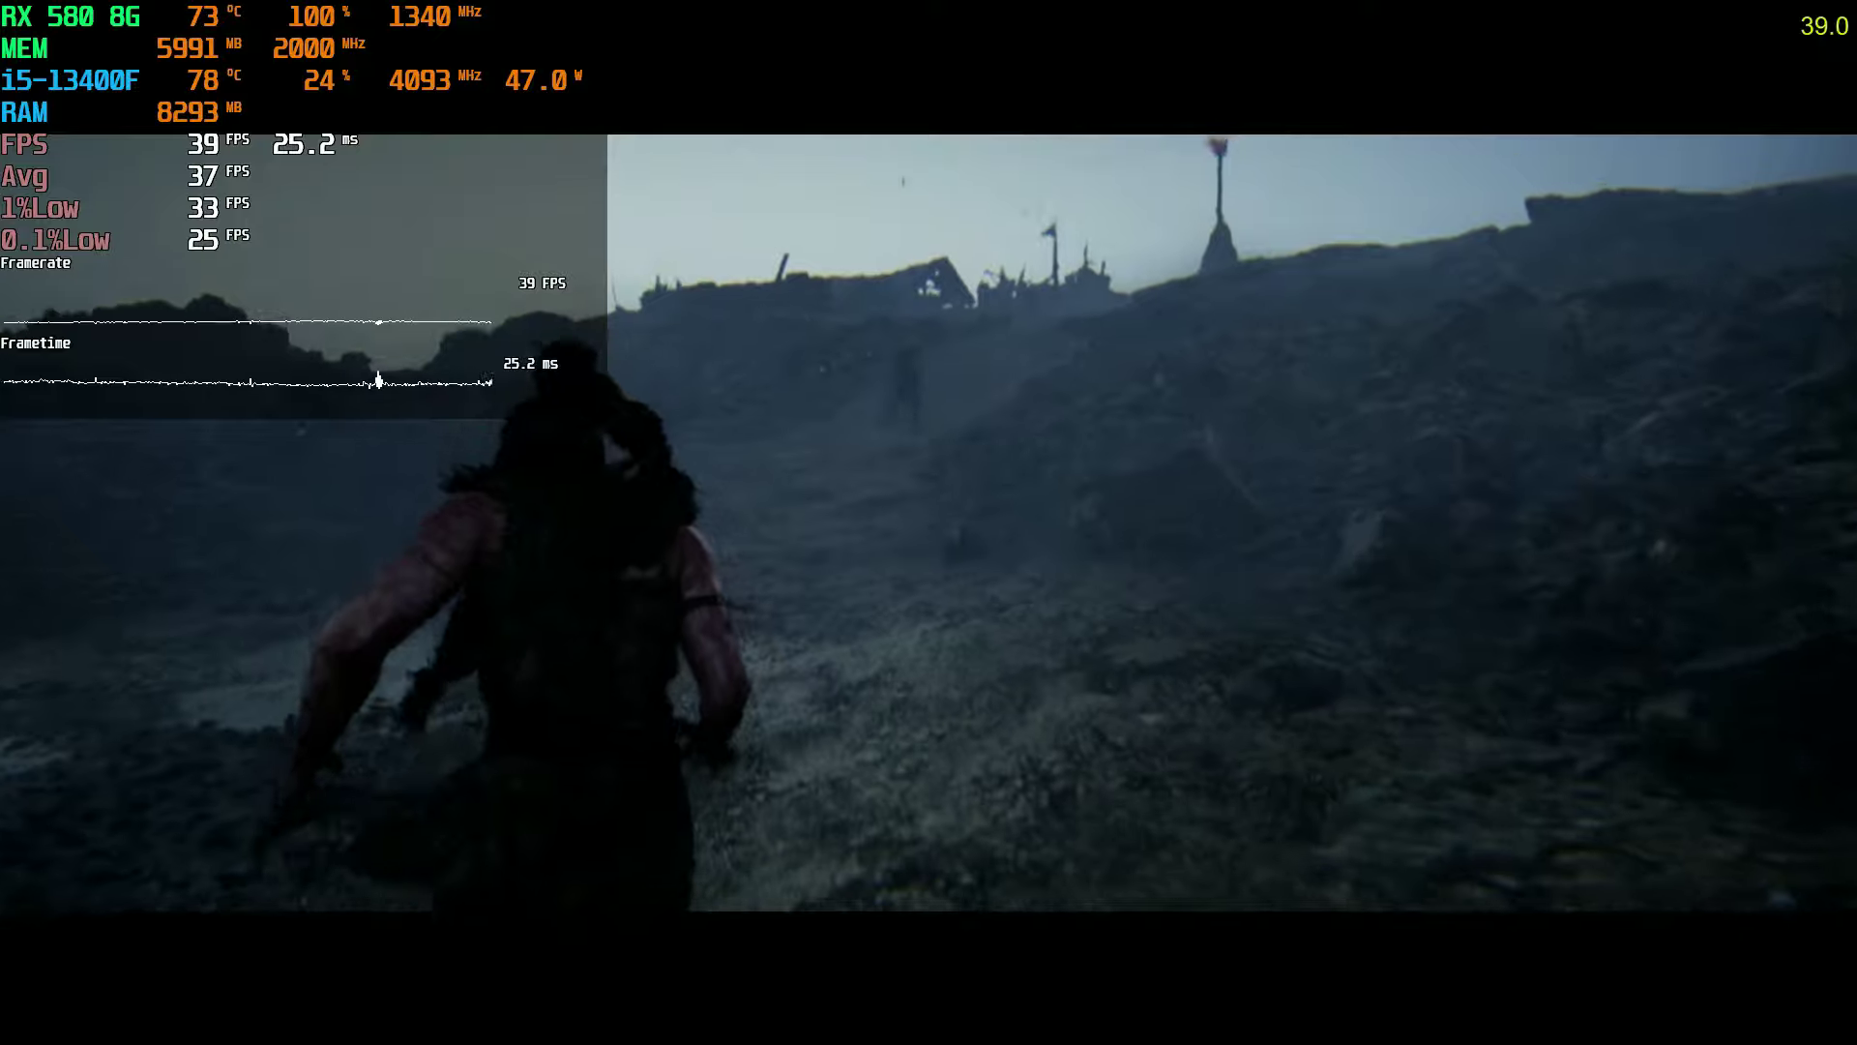
{"action": "key", "text": "w"}
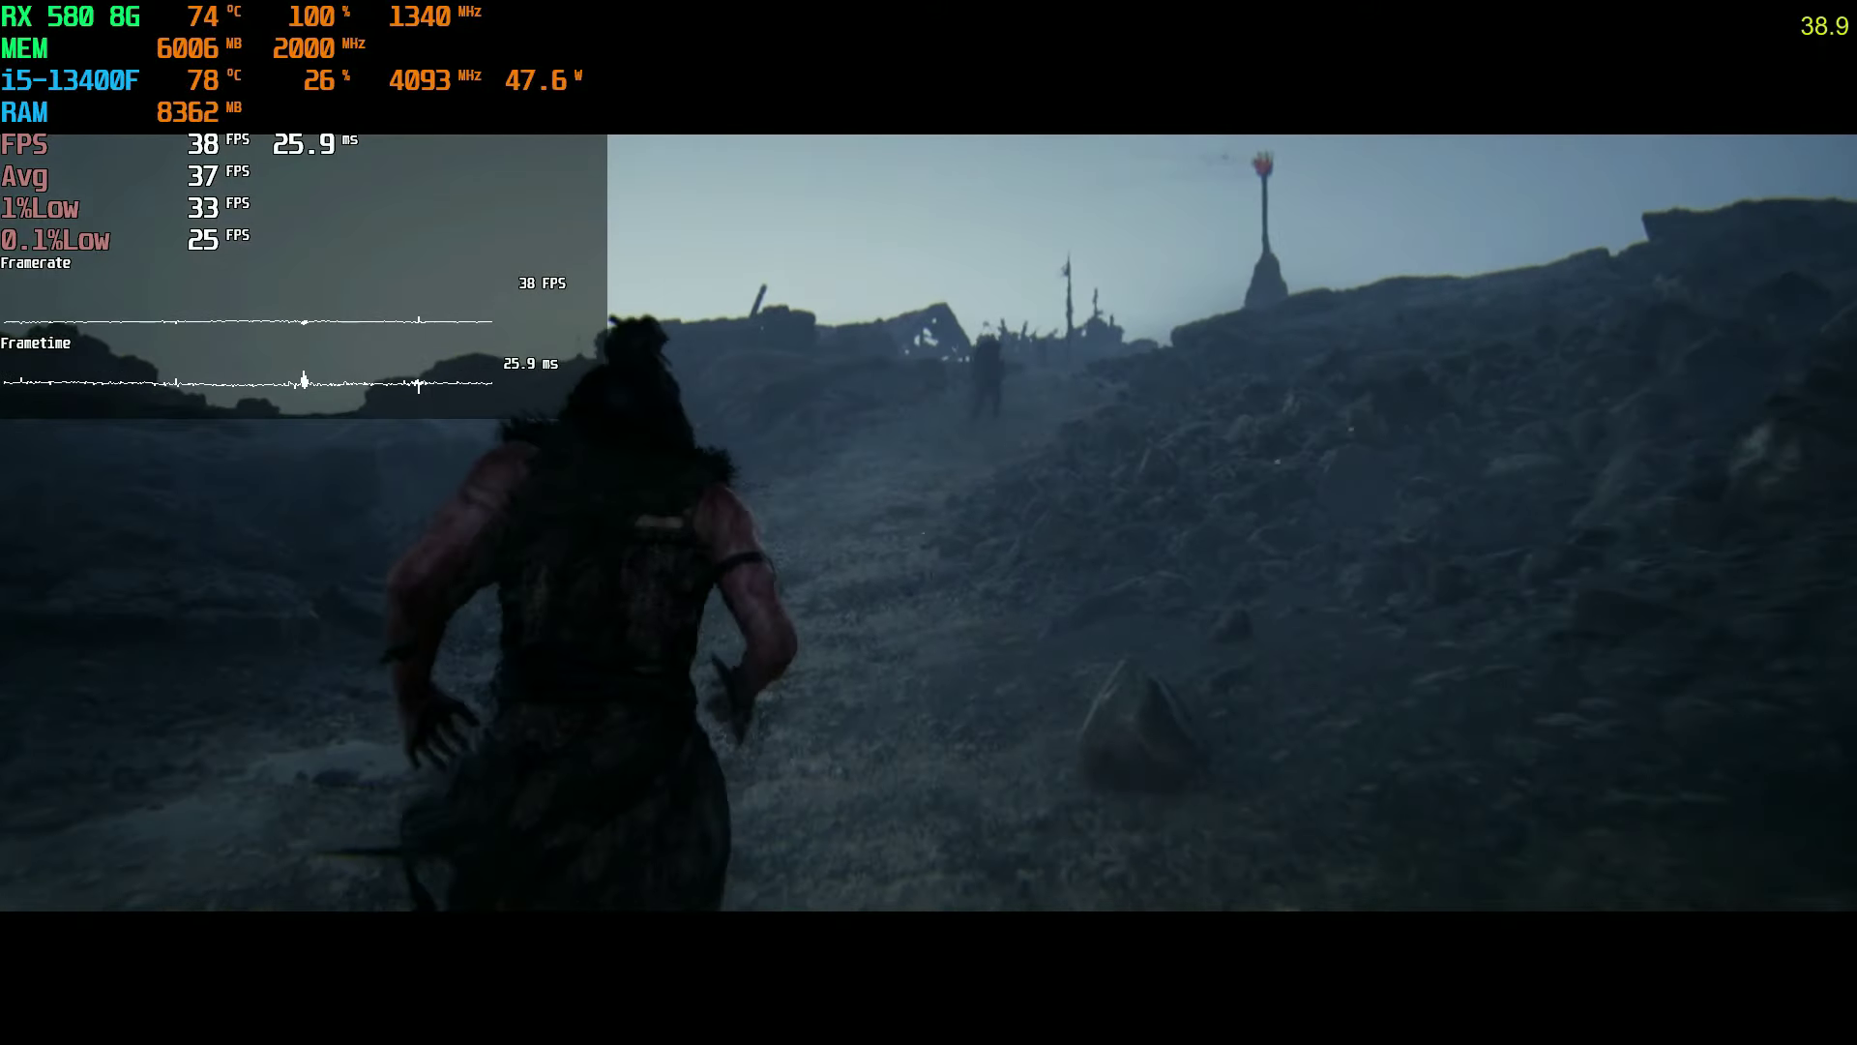